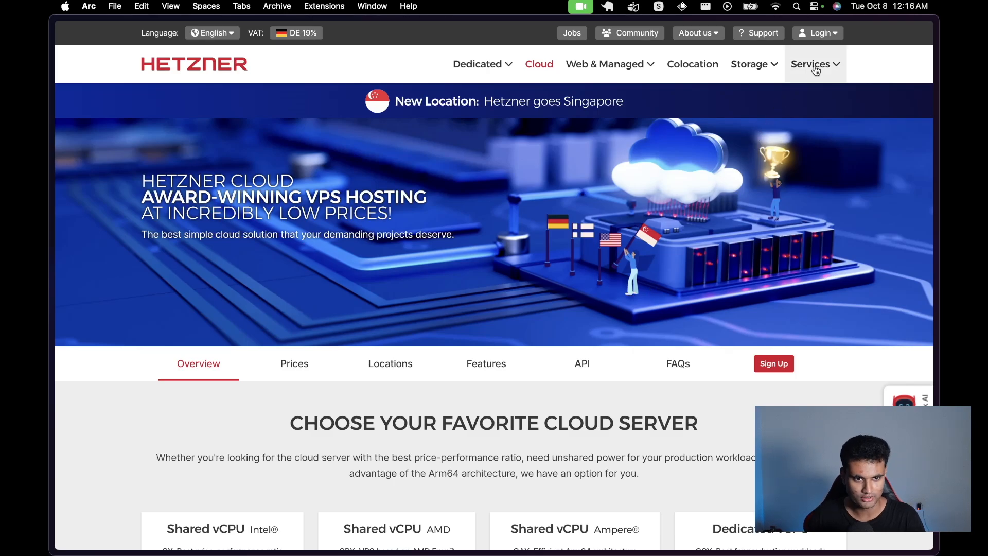
# Step: Sign into the Hetzner Cloud console and create a project named YT
pyautogui.click(818, 33)
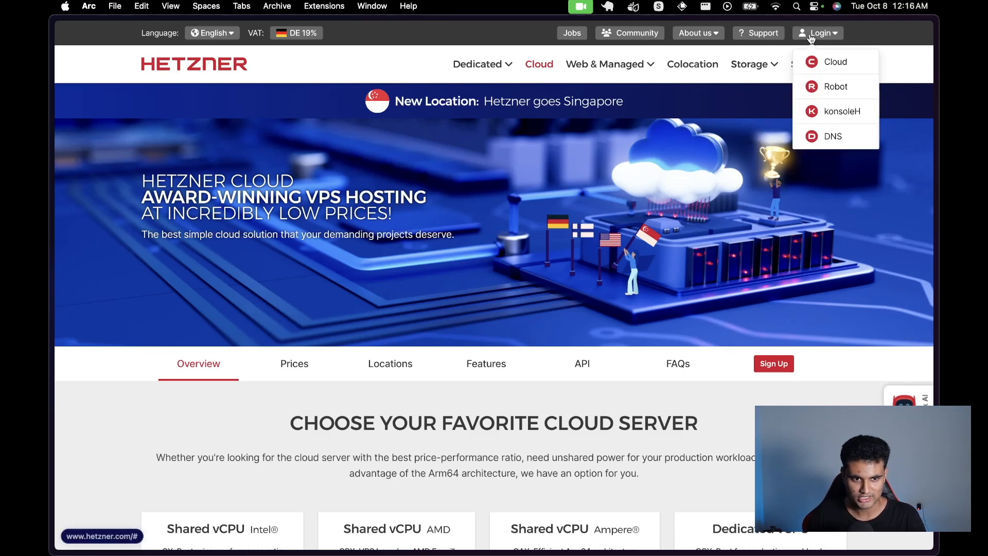
pyautogui.click(826, 61)
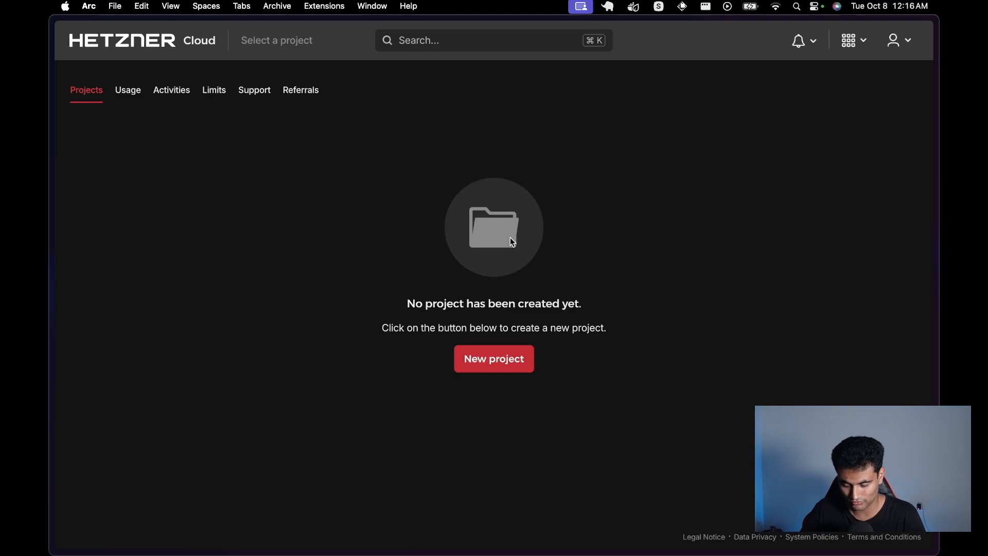
pyautogui.click(479, 354)
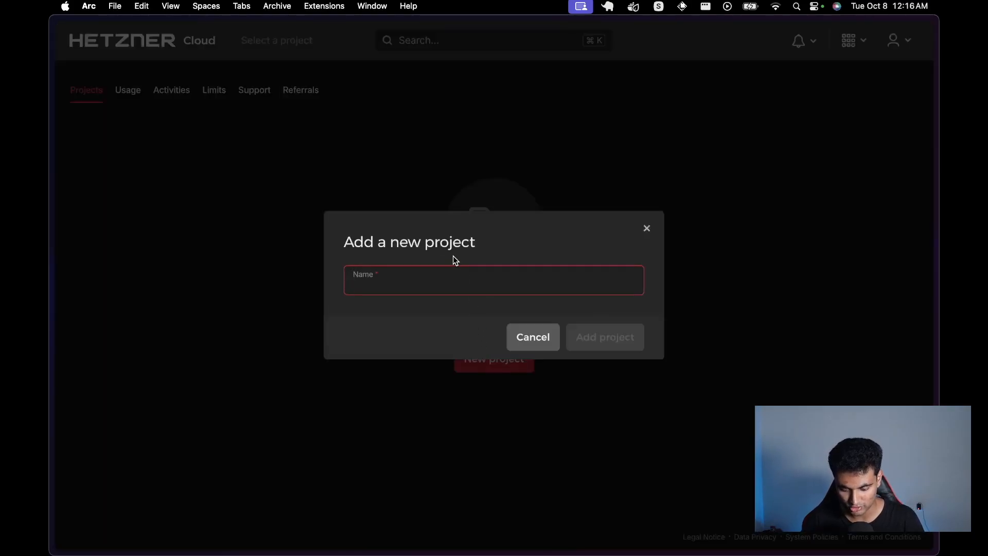
pyautogui.write('YT')
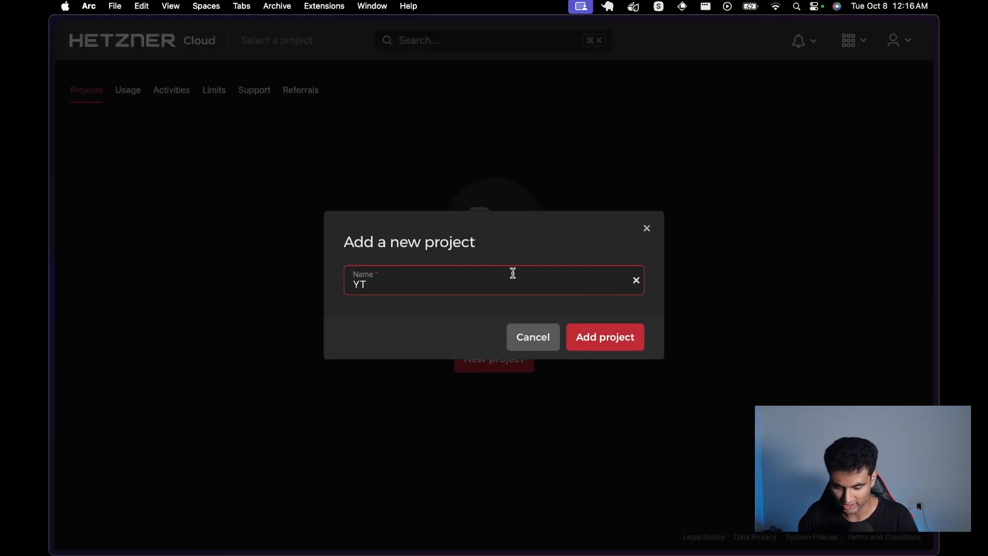
pyautogui.click(590, 339)
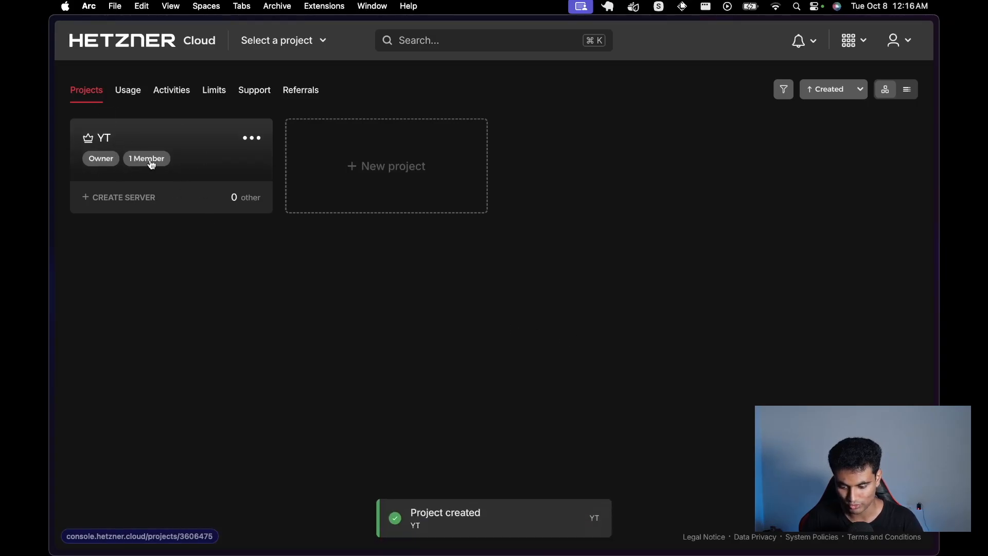
# Step: Start a new server in the YT project, keeping Helsinki location and Ubuntu 24.04 image
pyautogui.click(256, 146)
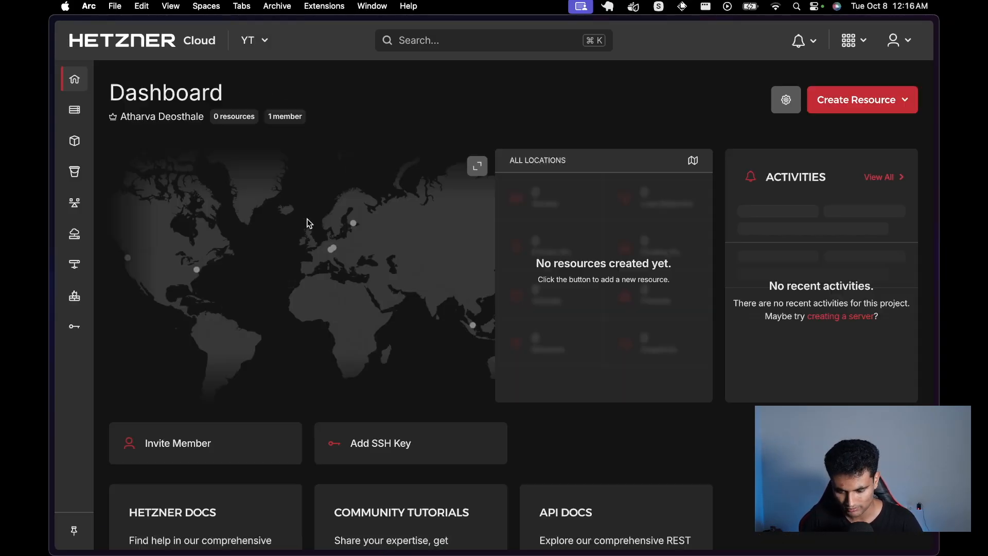
pyautogui.click(856, 101)
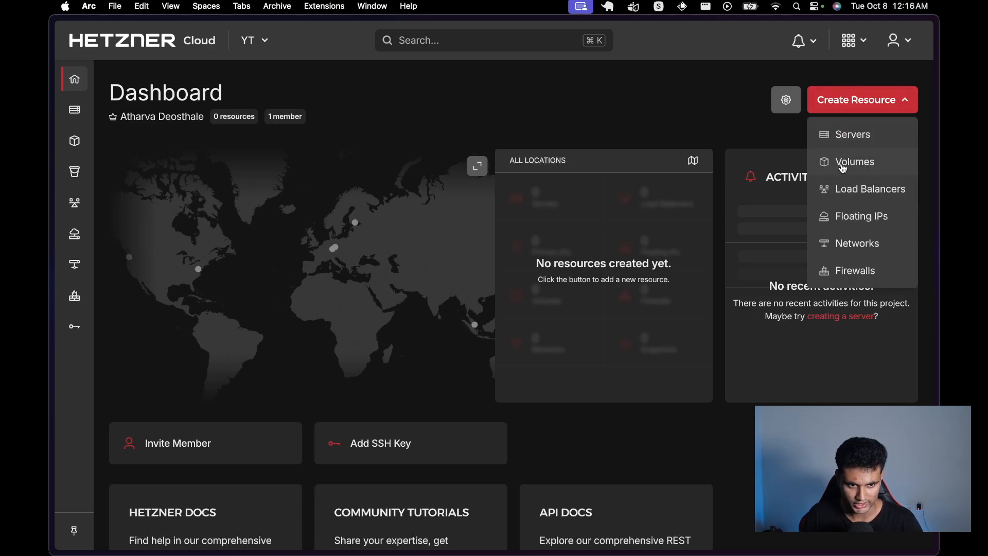
pyautogui.click(866, 146)
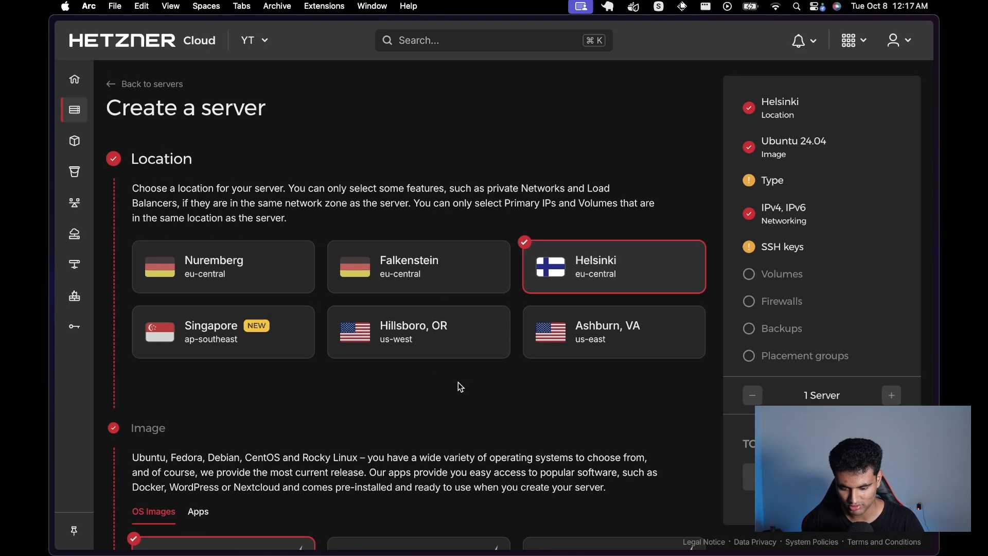
pyautogui.scroll(-2, 460, 386)
pyautogui.scroll(-1, 459, 386)
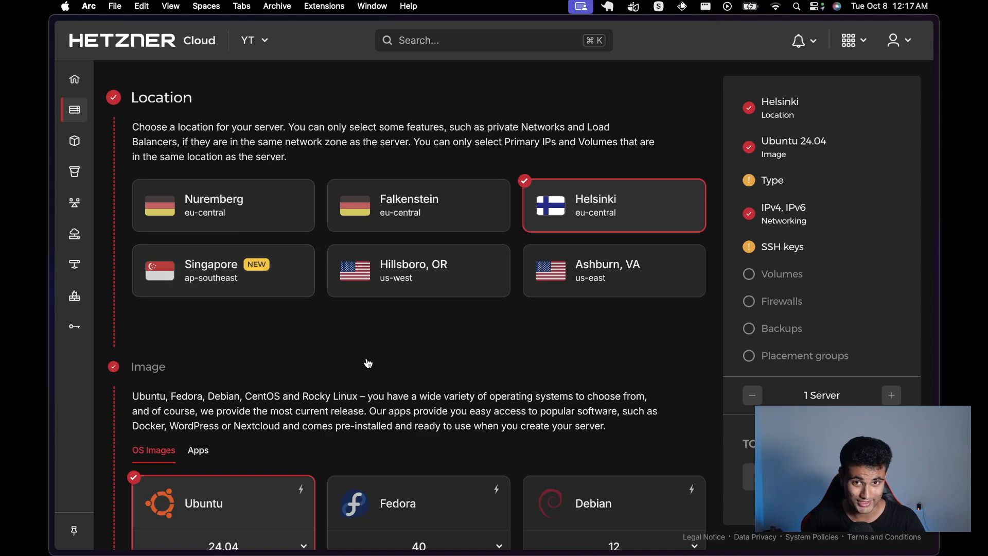
pyautogui.scroll(-1, 368, 363)
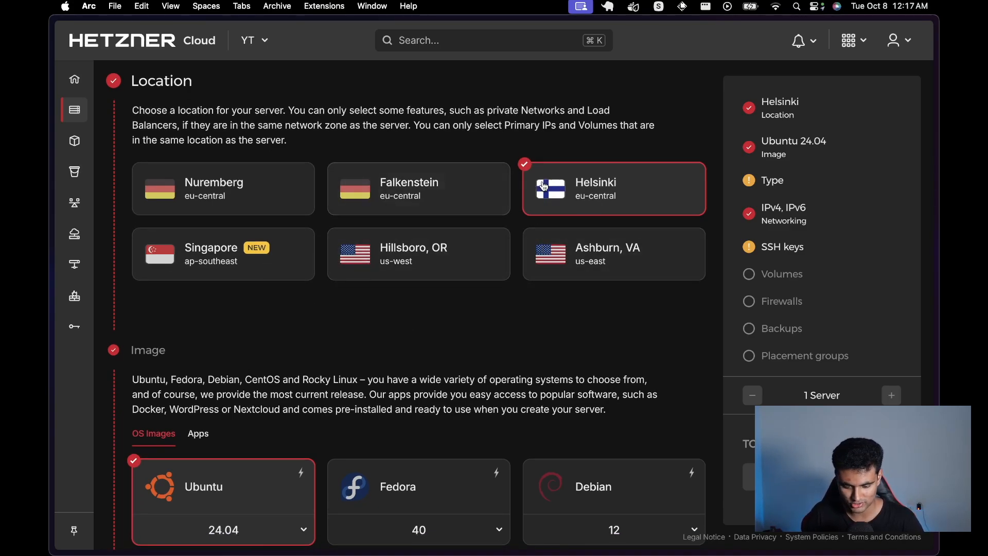
pyautogui.scroll(-1, 581, 367)
pyautogui.scroll(-1, 581, 368)
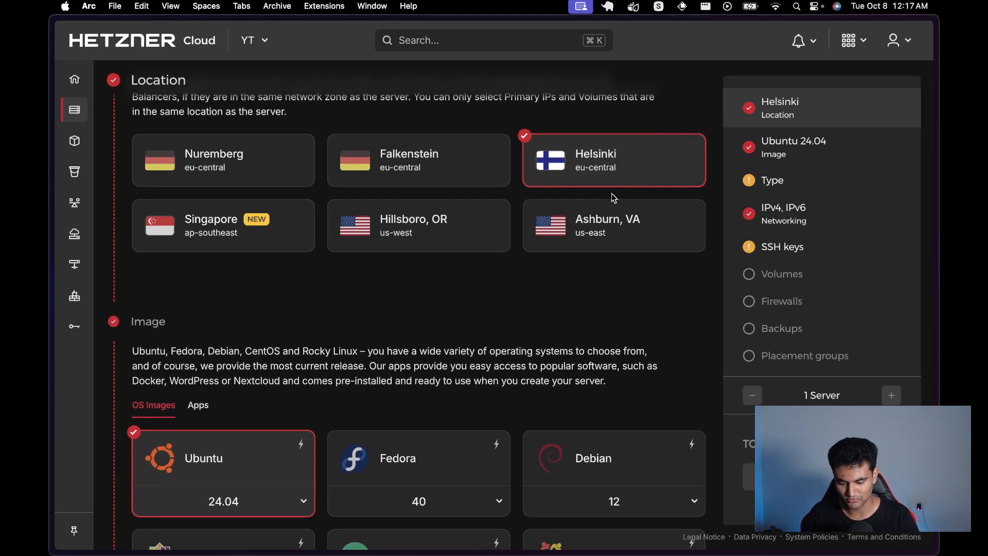
pyautogui.scroll(-10, 612, 195)
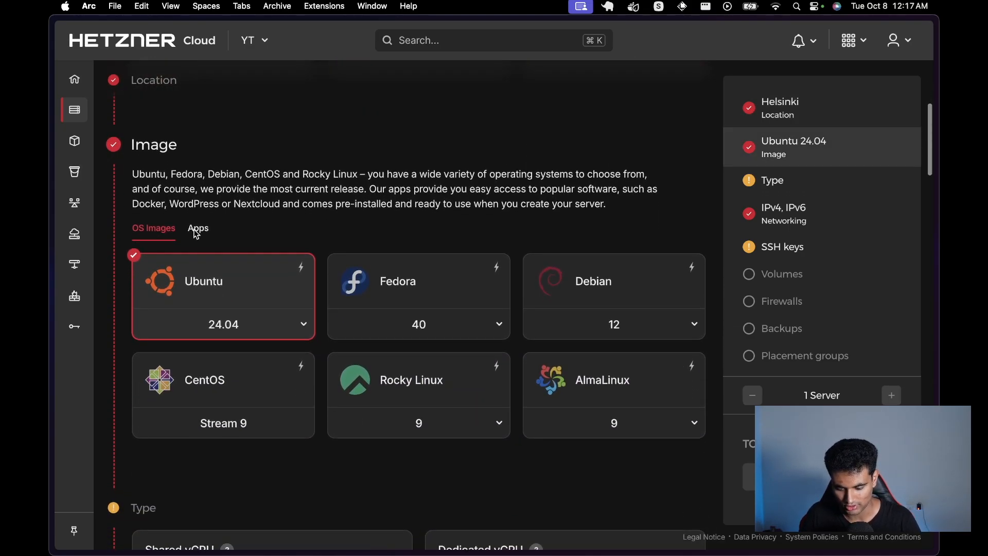
pyautogui.scroll(-14, 203, 275)
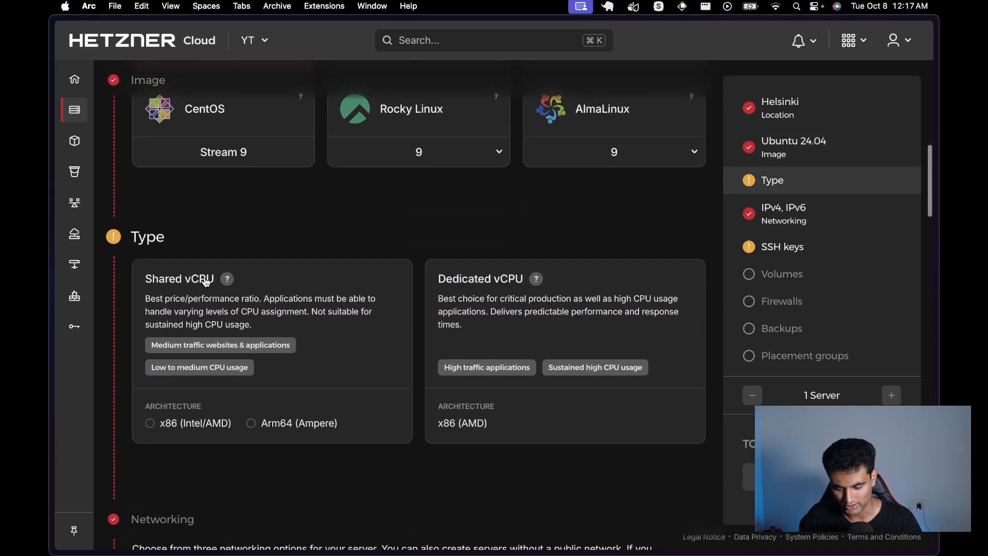
pyautogui.scroll(9, 206, 281)
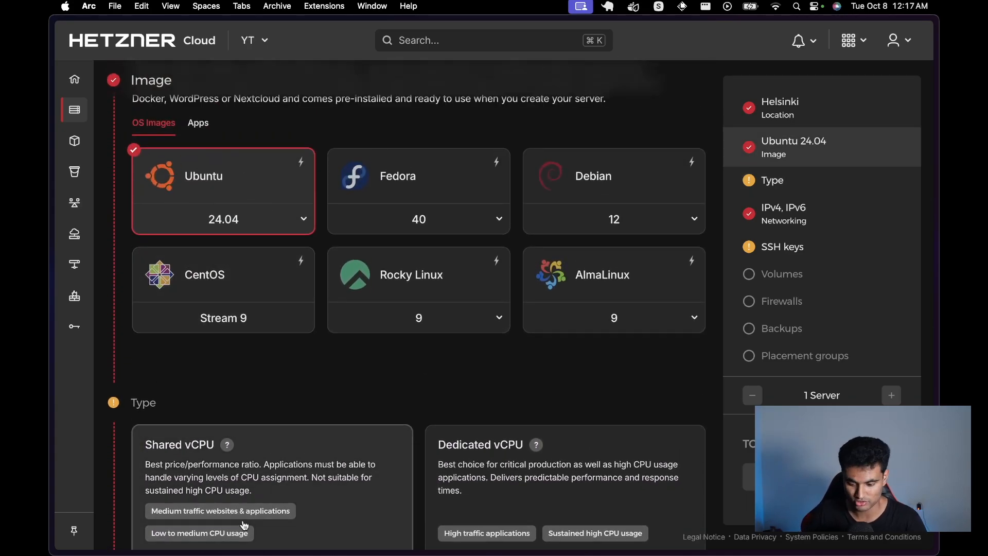
pyautogui.scroll(-10, 241, 509)
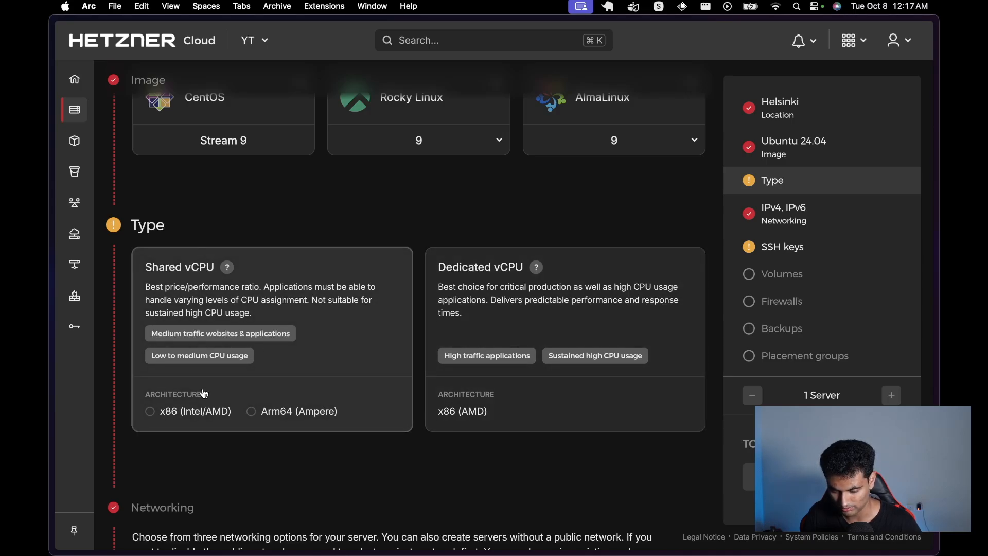
# Step: Choose Shared vCPU x86 and the CX22 server type (2 vCPU, 4 GB RAM, €3.29/mo)
pyautogui.click(150, 412)
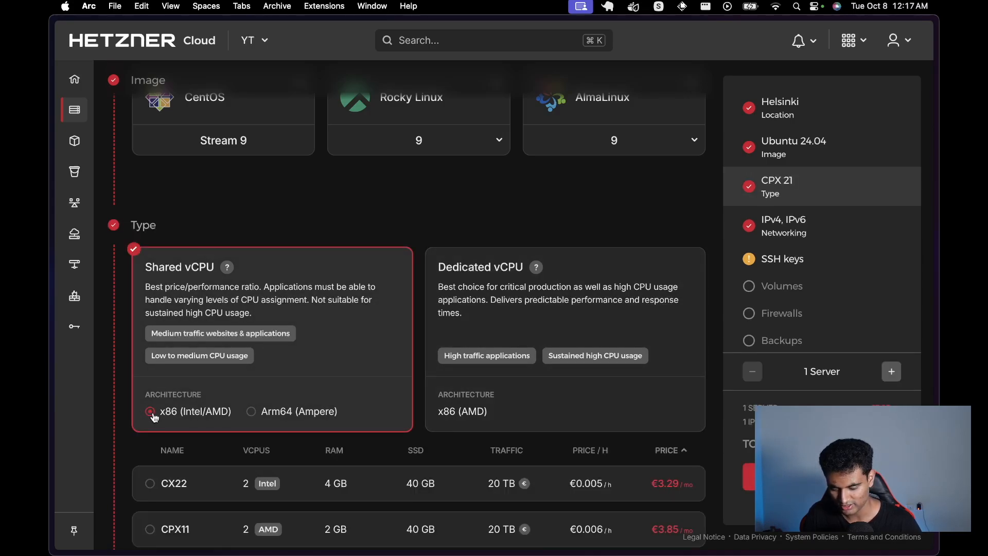
pyautogui.scroll(-4, 155, 415)
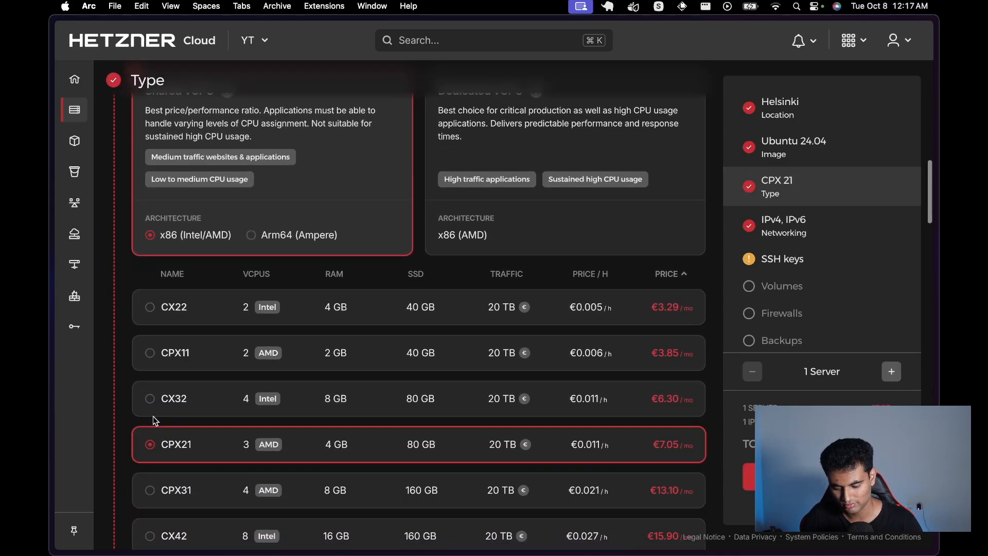
pyautogui.click(214, 315)
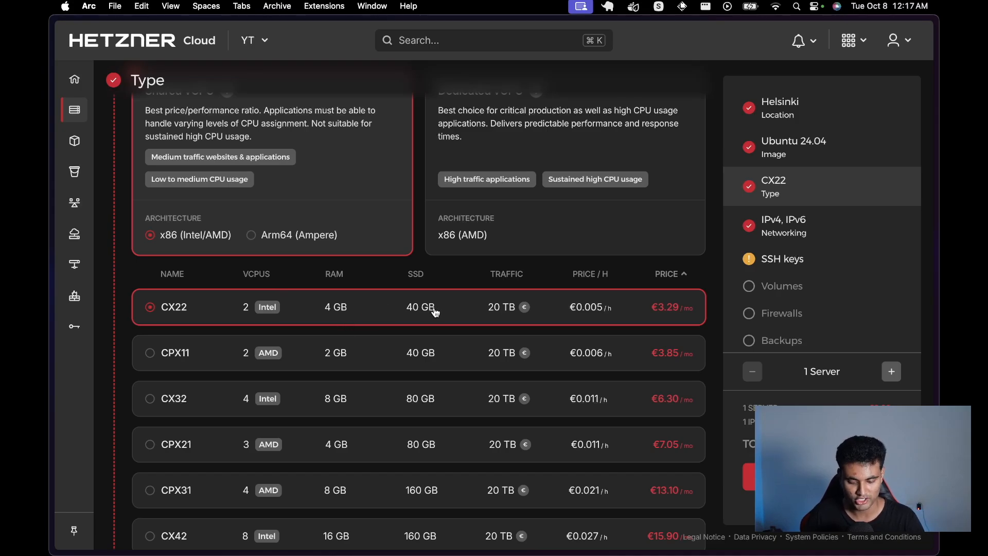
pyautogui.moveTo(522, 309)
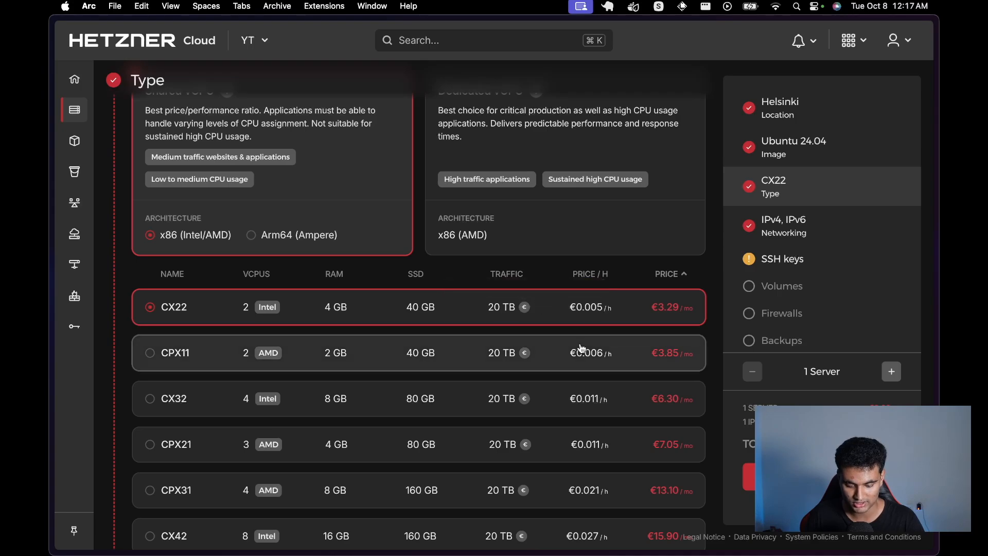
pyautogui.scroll(1, 530, 303)
pyautogui.scroll(-3, 530, 304)
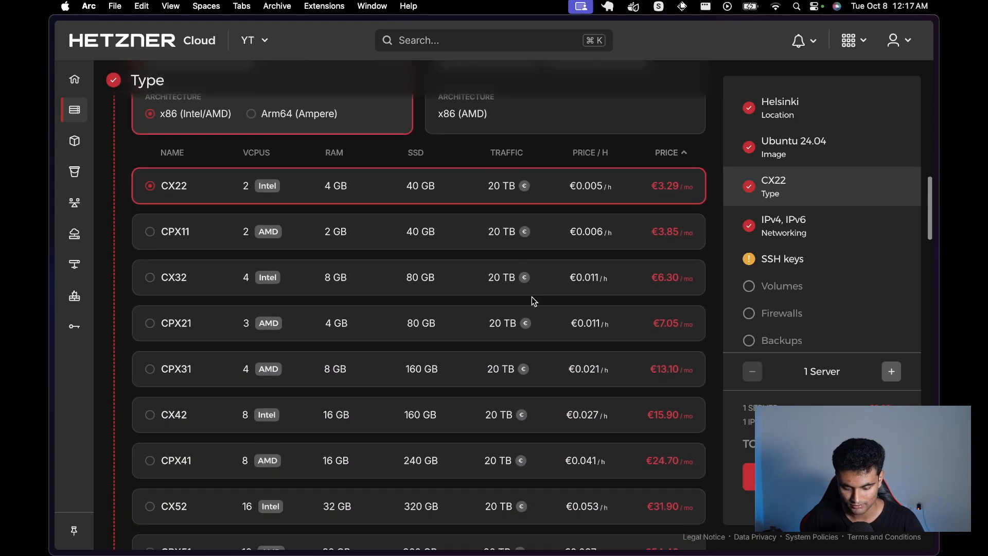
pyautogui.scroll(-10, 533, 301)
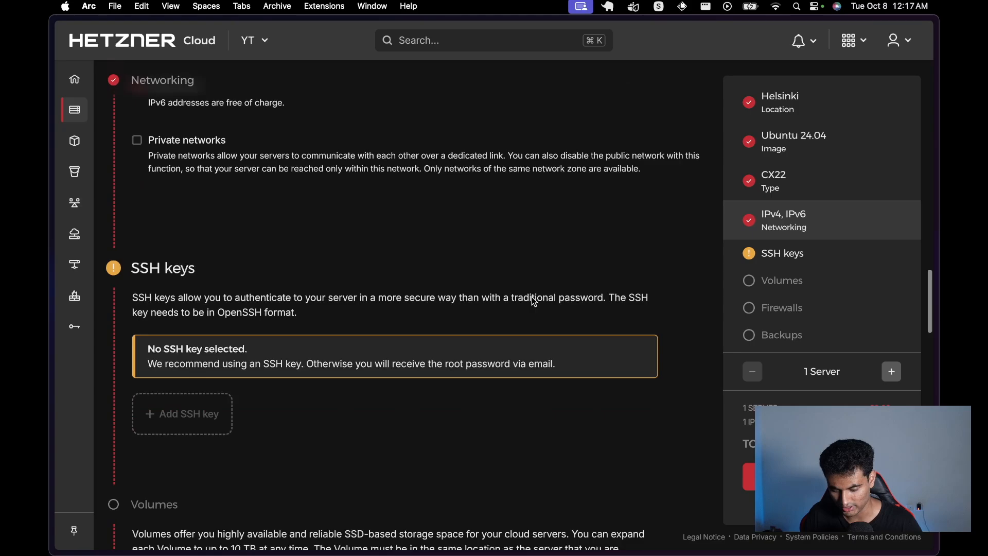
pyautogui.scroll(-3, 533, 302)
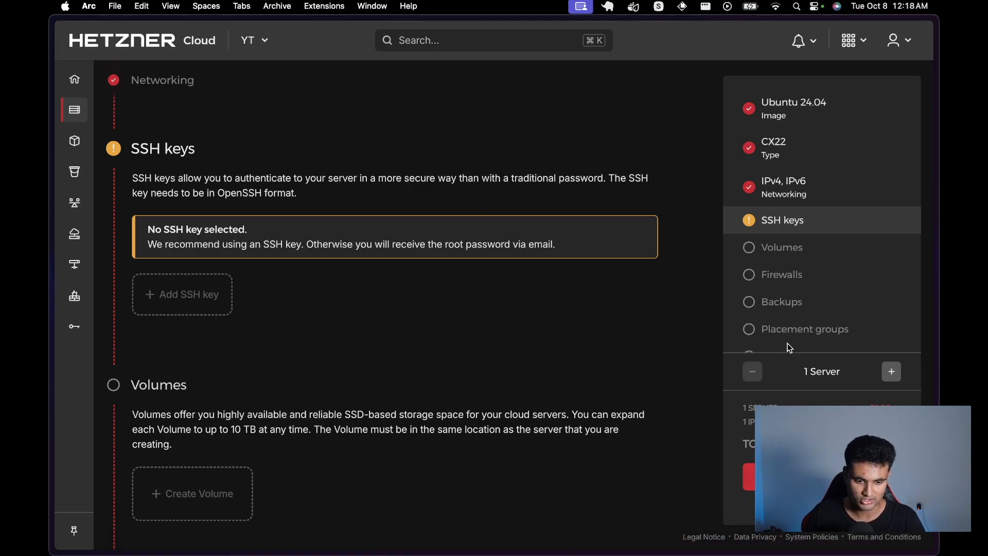
pyautogui.scroll(1, 832, 360)
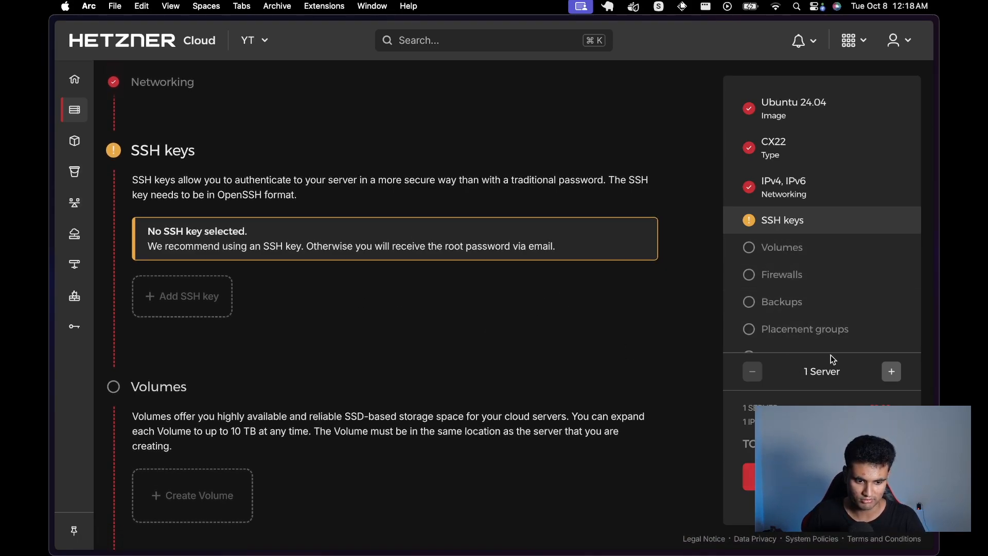
pyautogui.scroll(-1, 832, 360)
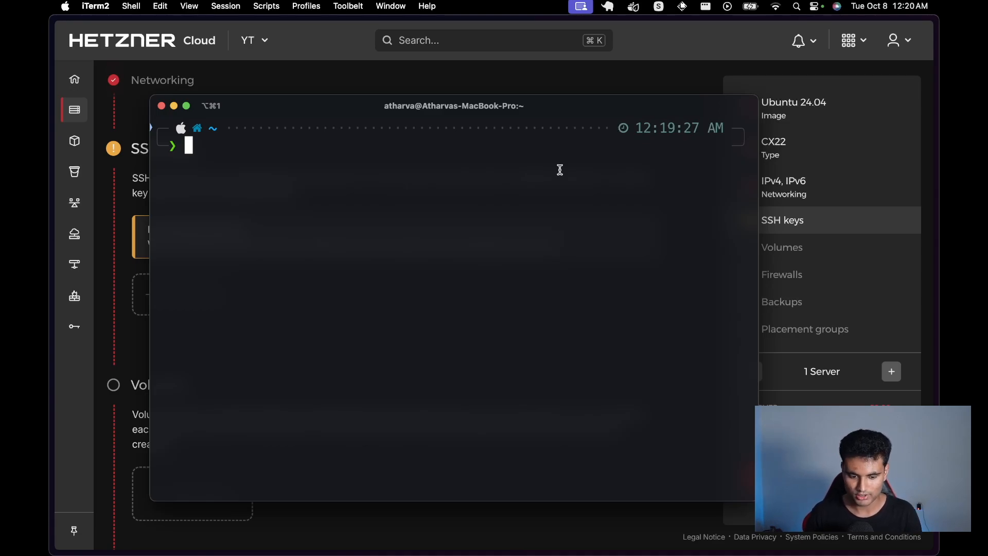
# Step: Run ssh-keygen -b 4096 -t rsa, keeping the default id_rsa path and an empty passphrase
pyautogui.write('ssh')
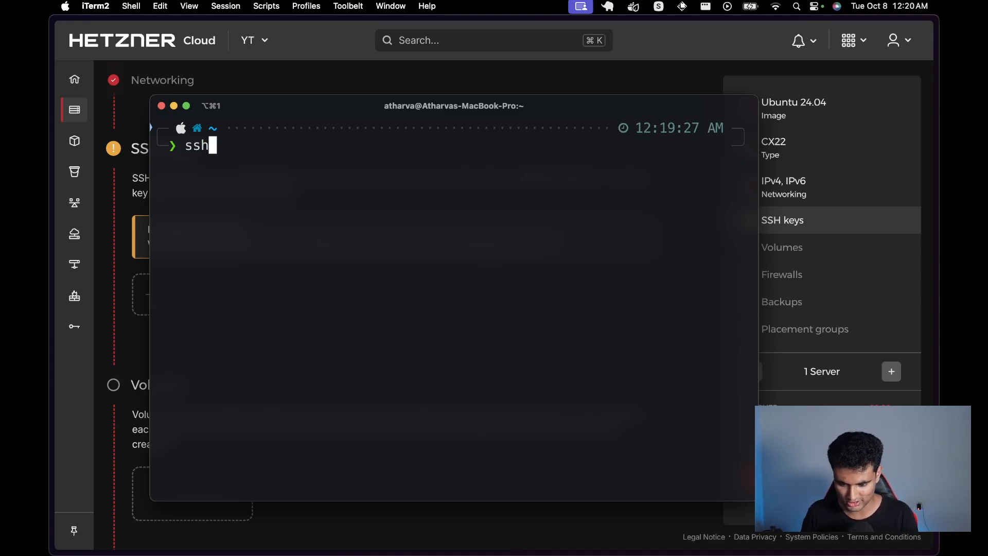
pyautogui.write('-keygen')
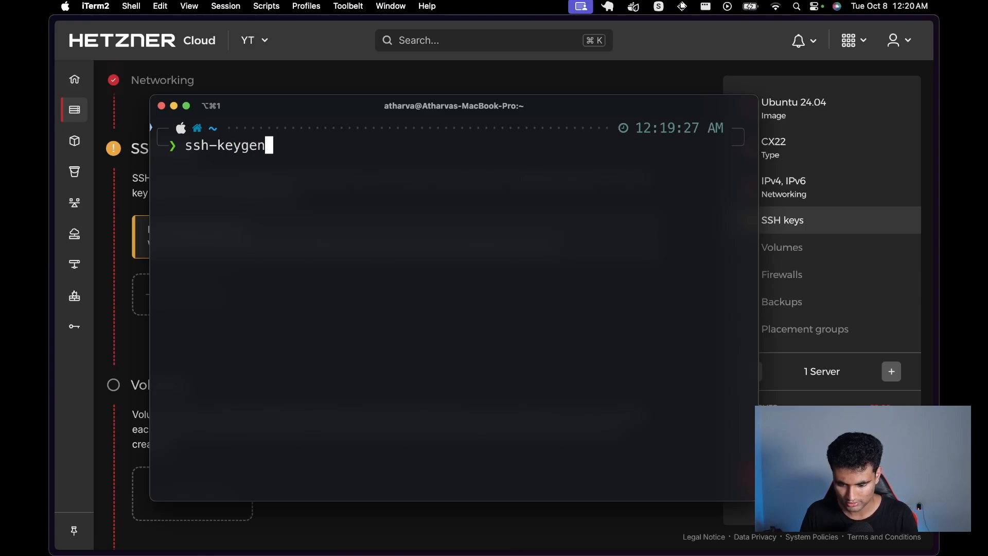
pyautogui.write(' -b ')
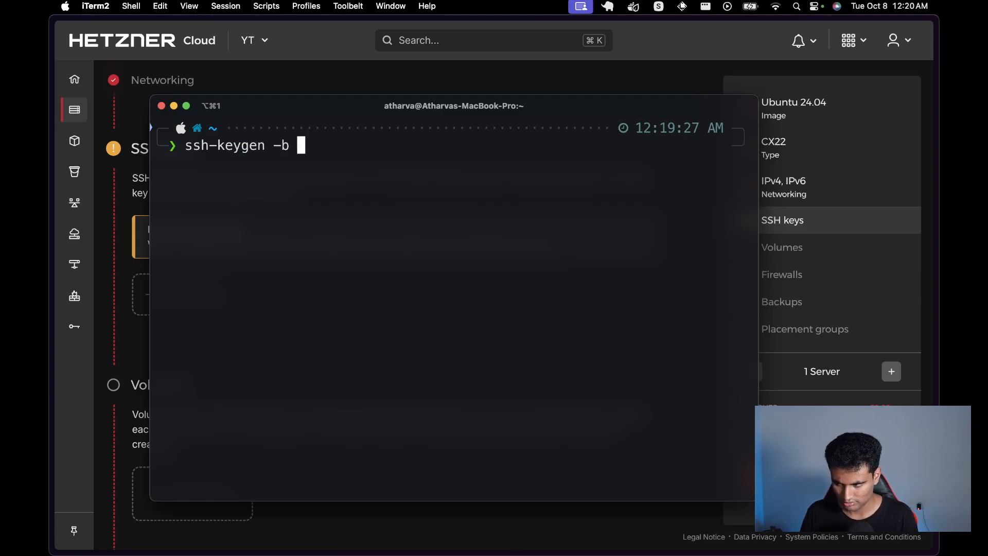
pyautogui.write('409')
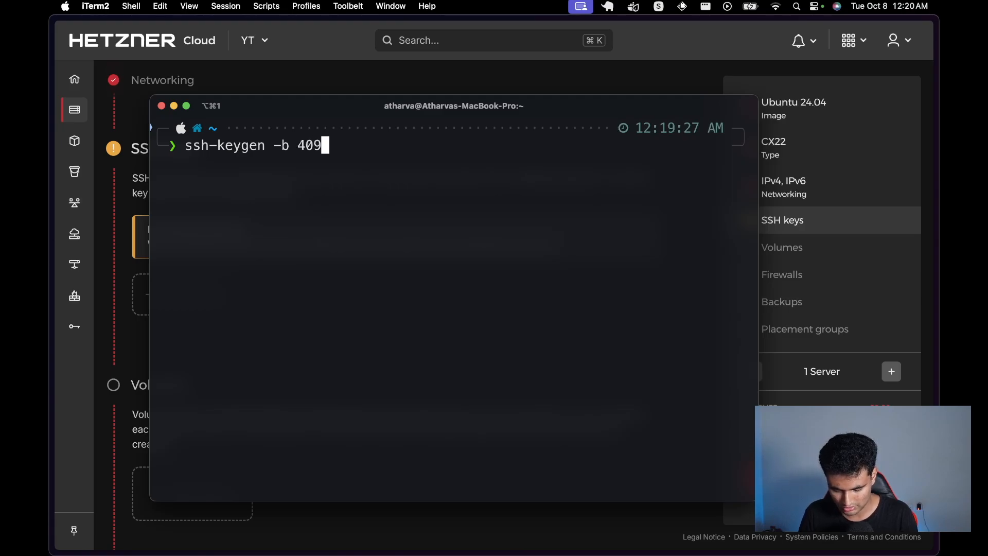
pyautogui.write('6 -t rsa')
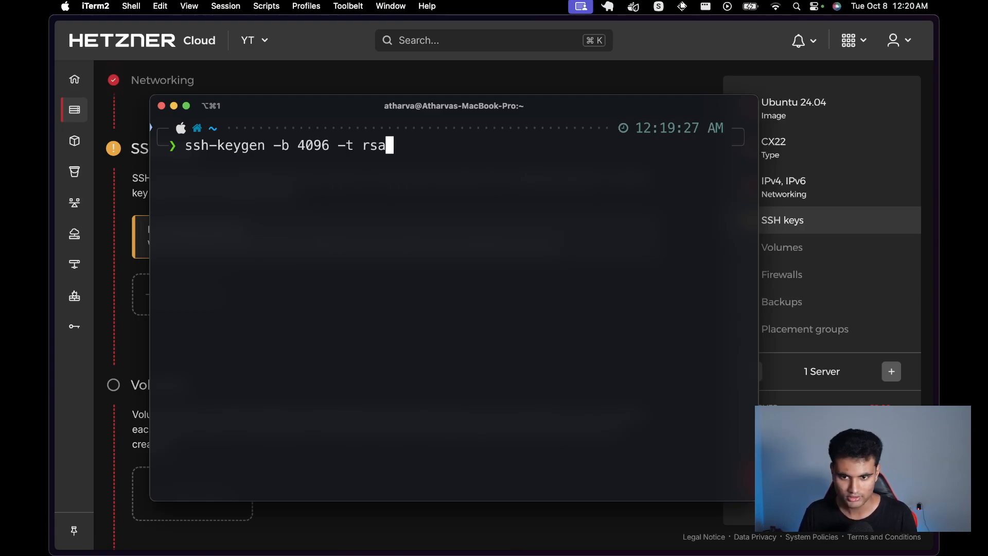
pyautogui.press('Return')
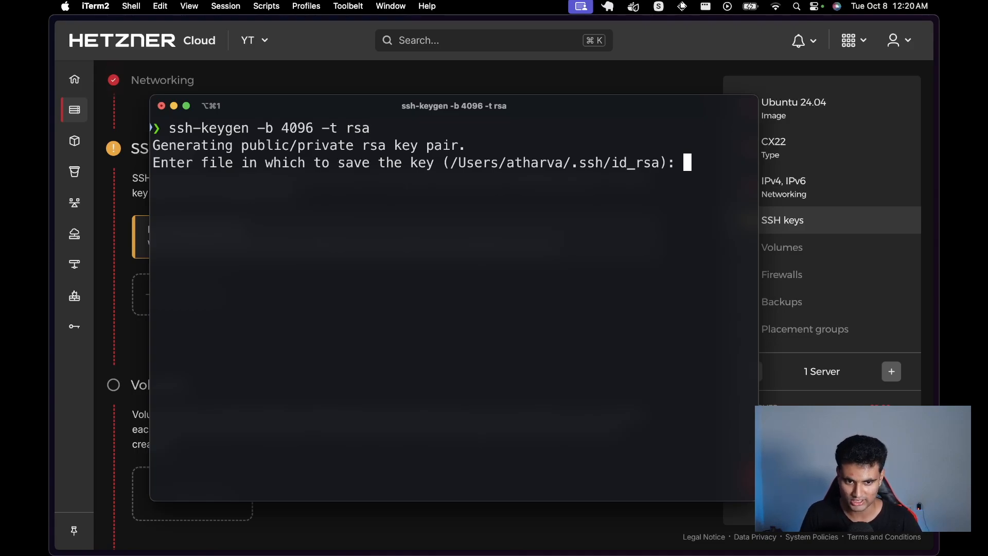
pyautogui.press('Return')
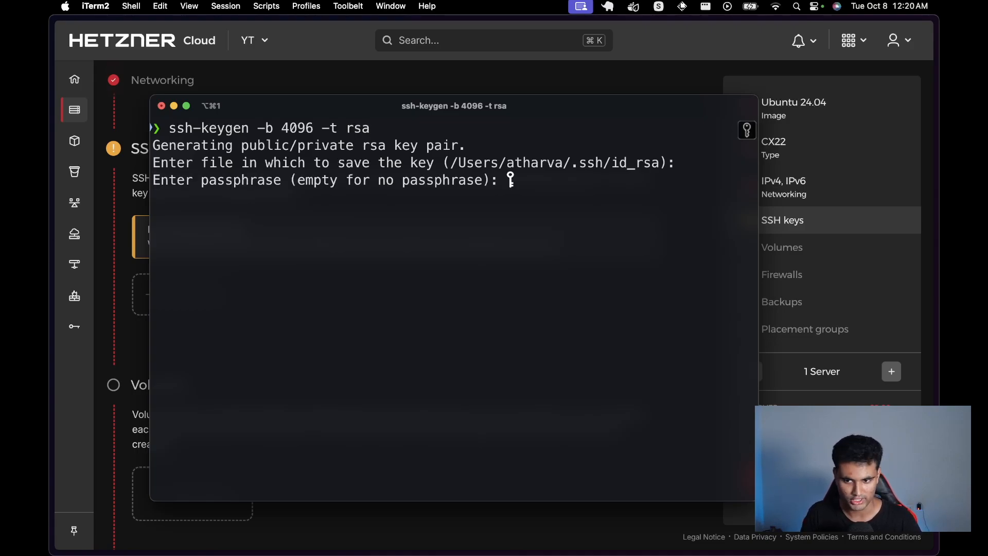
pyautogui.press('Return')
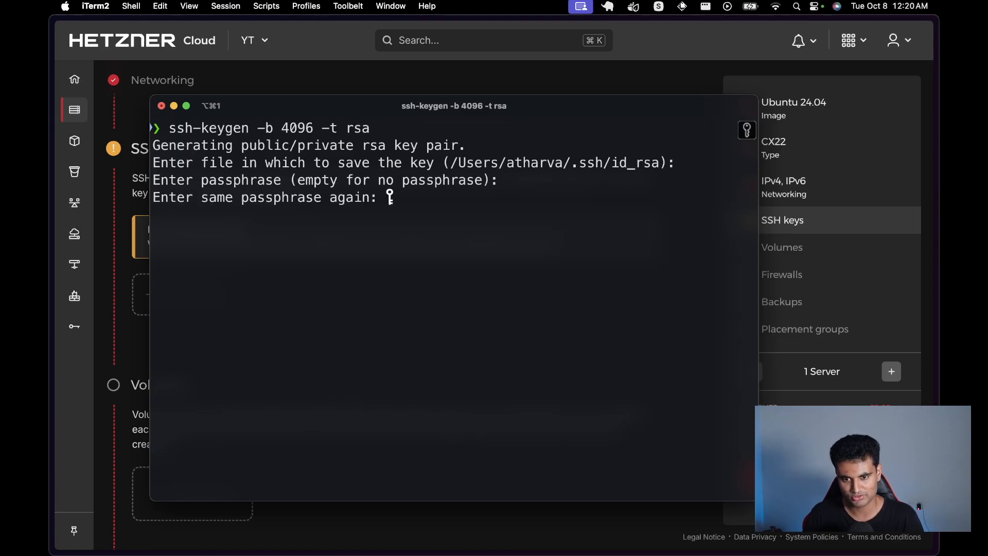
pyautogui.press('Return')
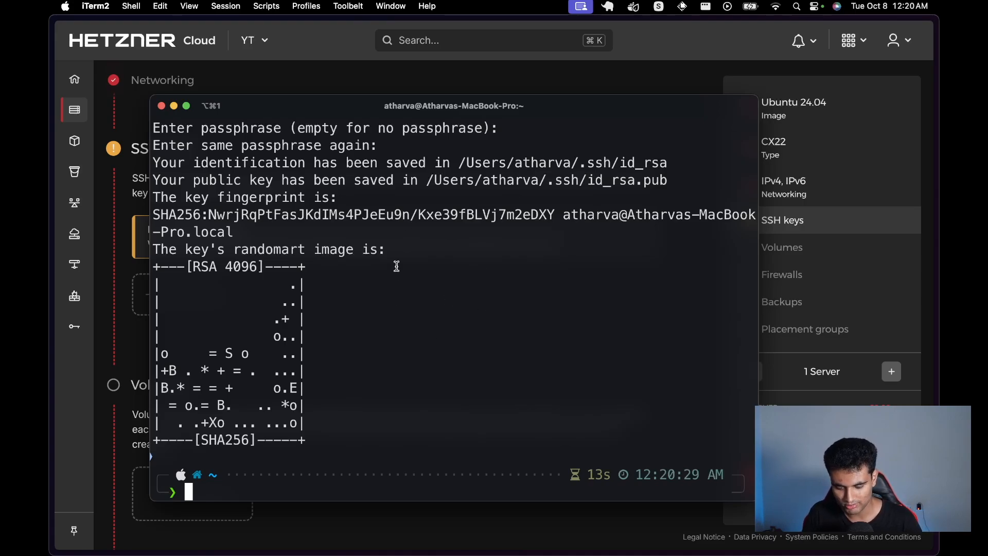
# Step: Print the public key with cat ~/.ssh/id_rsa.pub
pyautogui.write('cat ')
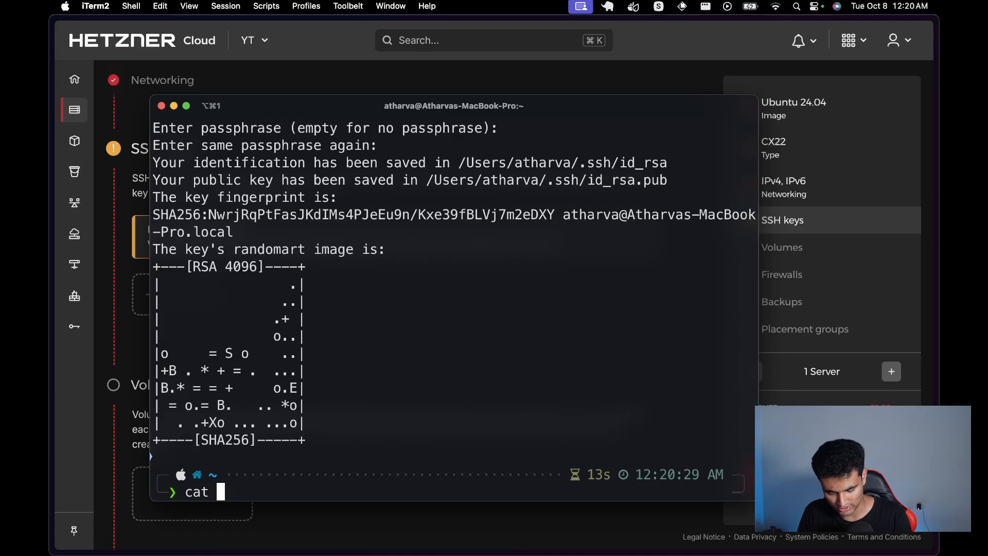
pyautogui.write('/')
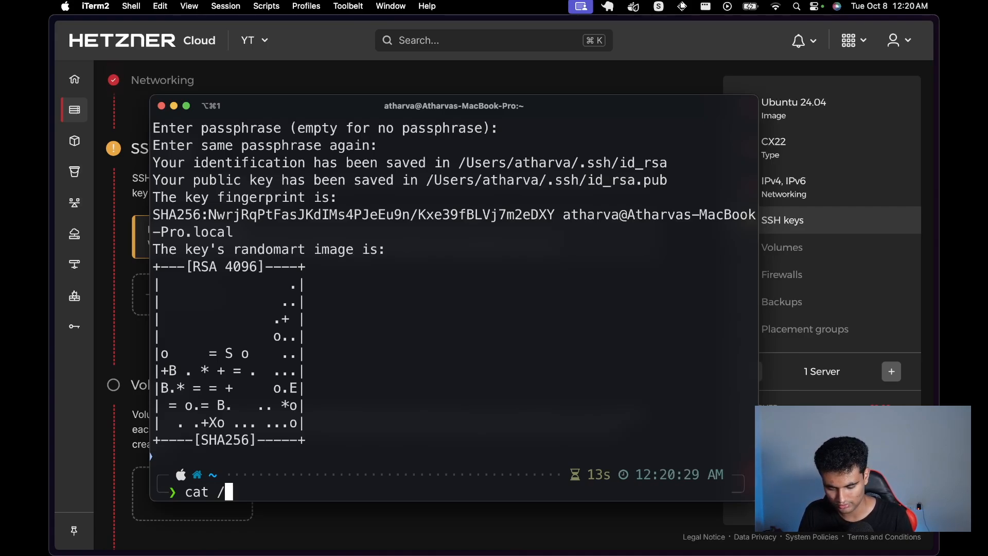
pyautogui.press('BackSpace')
pyautogui.write('~/,')
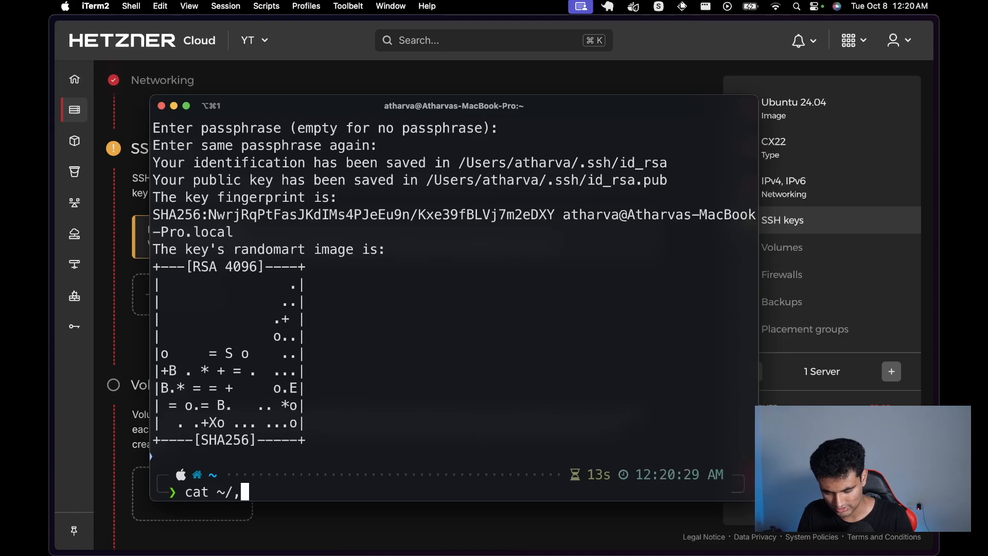
pyautogui.press('BackSpace')
pyautogui.write('.ssh/')
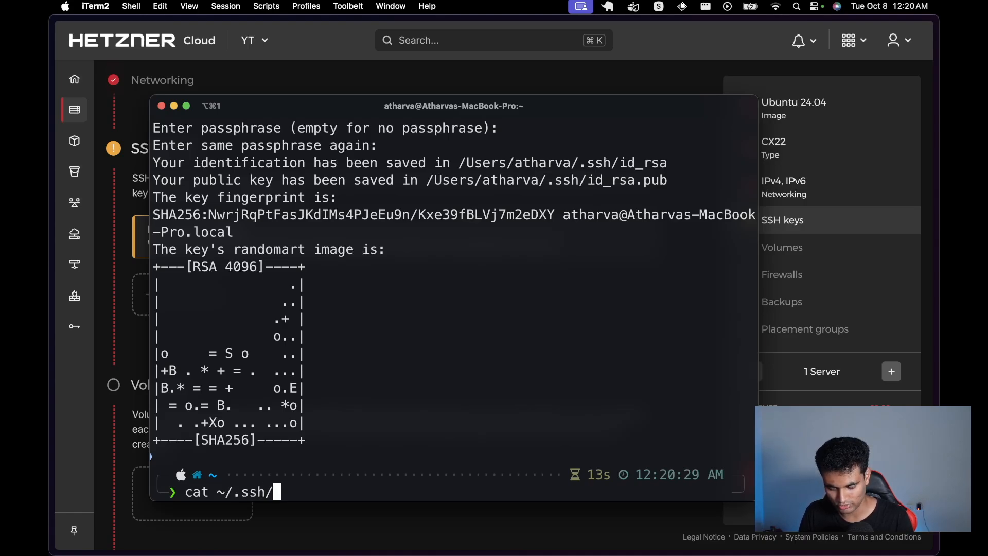
pyautogui.press('Tab')
pyautogui.press('Tab')
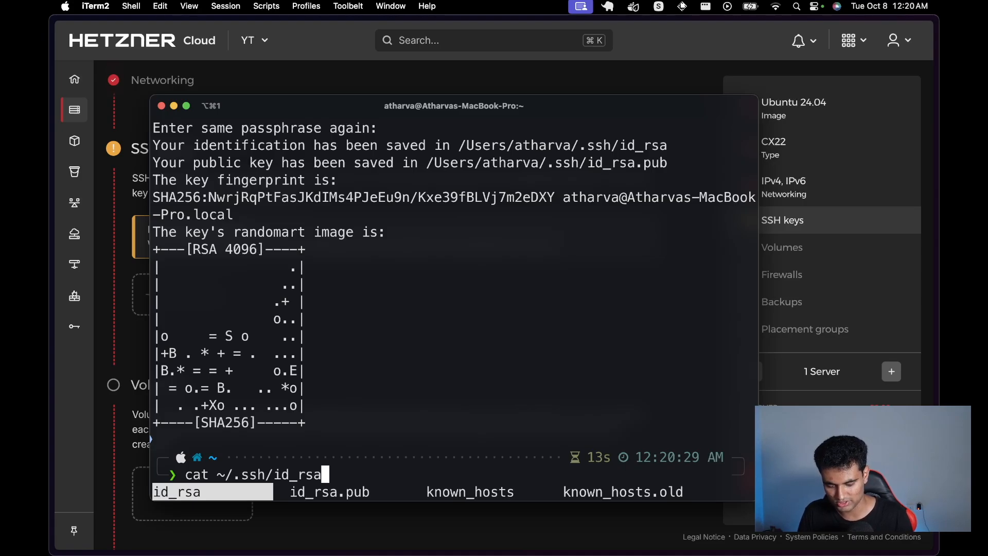
pyautogui.press('Tab')
pyautogui.press('Return')
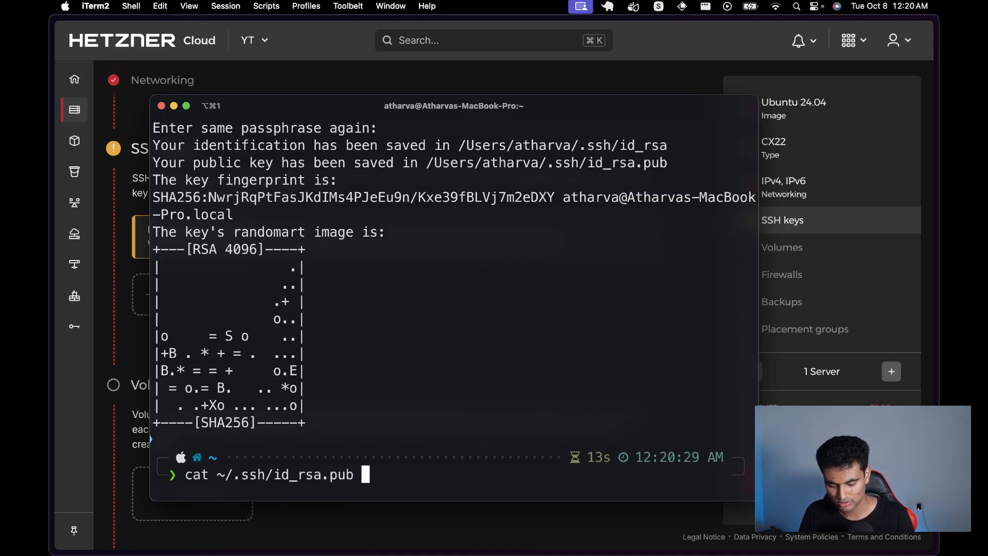
pyautogui.press('Return')
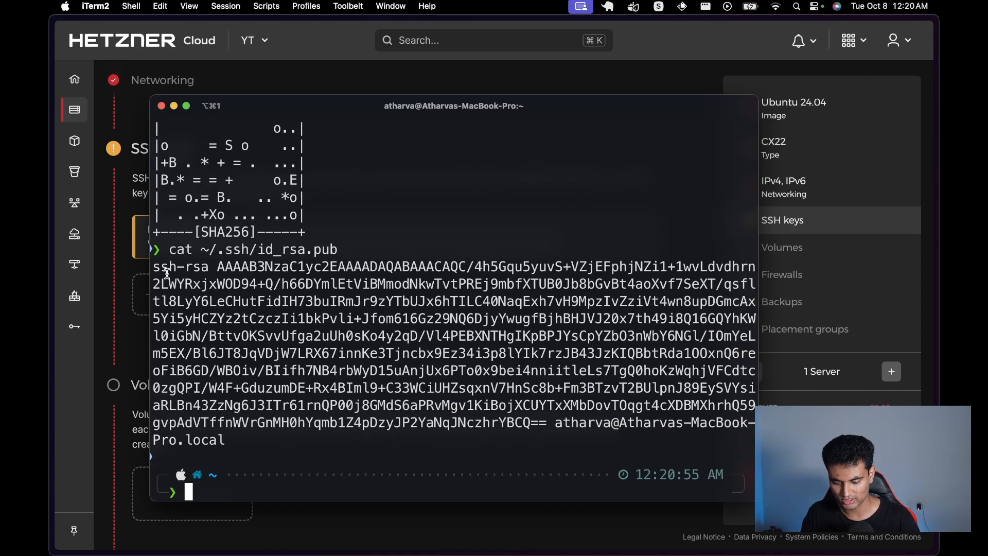
# Step: Copy the whole printed public key to the clipboard and start adding an SSH key in Hetzner
pyautogui.moveTo(155, 268); pyautogui.dragTo(226, 437)
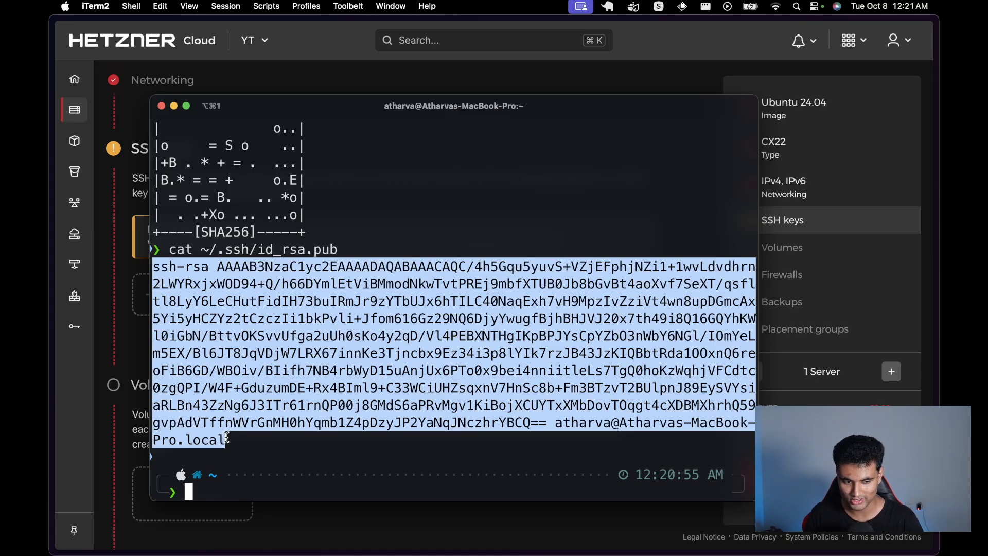
pyautogui.press('super+c')
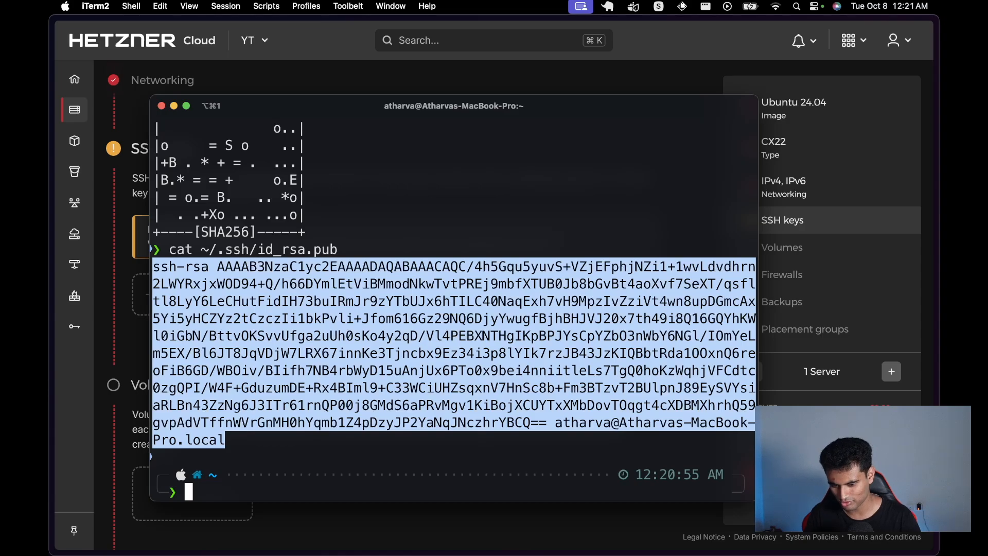
pyautogui.click(937, 177)
# Step: Paste the copied public key as a new SSH key and add it to the server
pyautogui.click(199, 294)
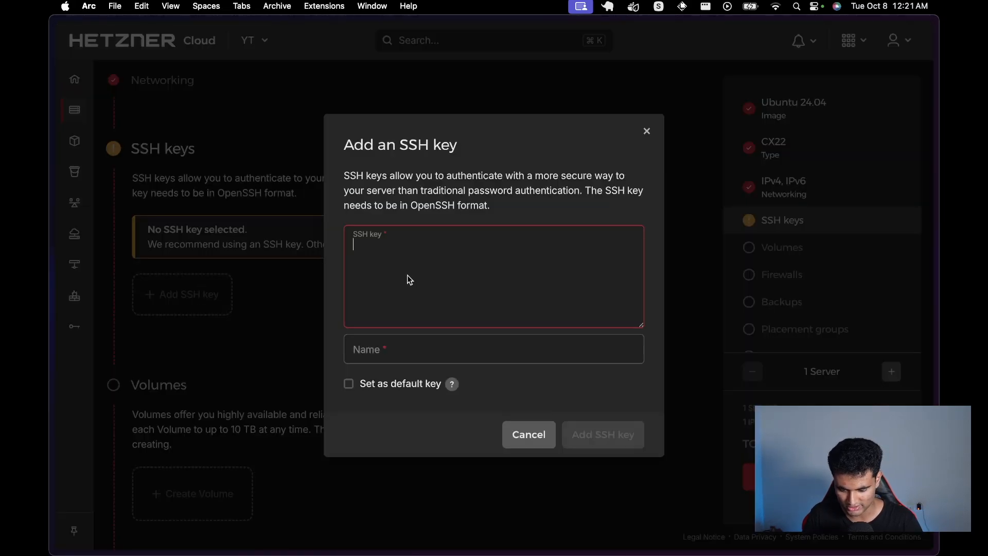
pyautogui.click(443, 276)
pyautogui.press('super+v')
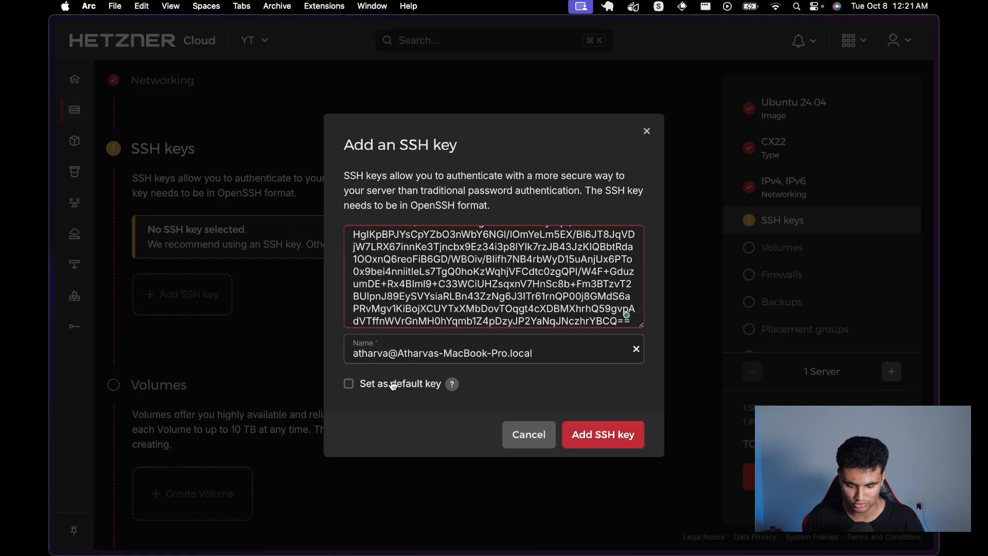
pyautogui.click(634, 435)
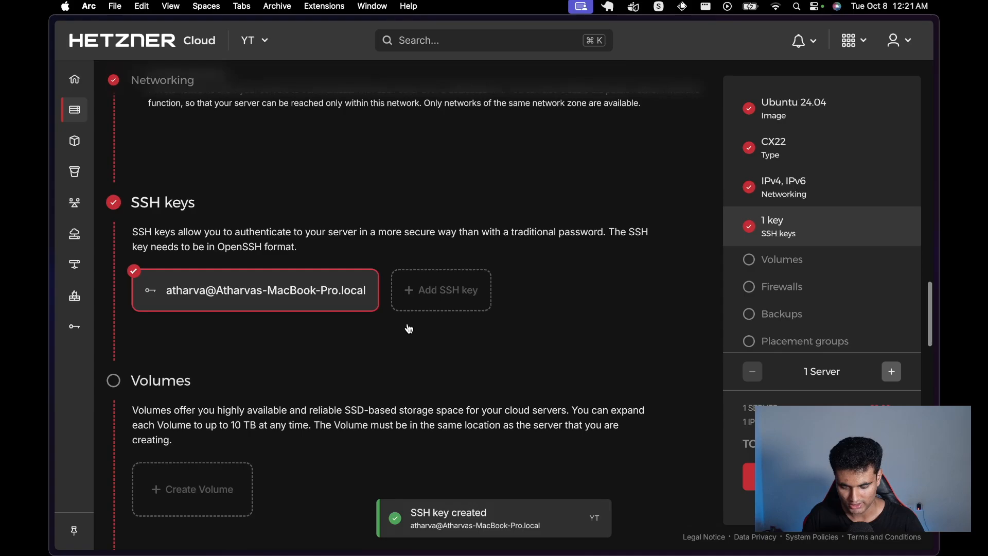
pyautogui.scroll(-15, 409, 329)
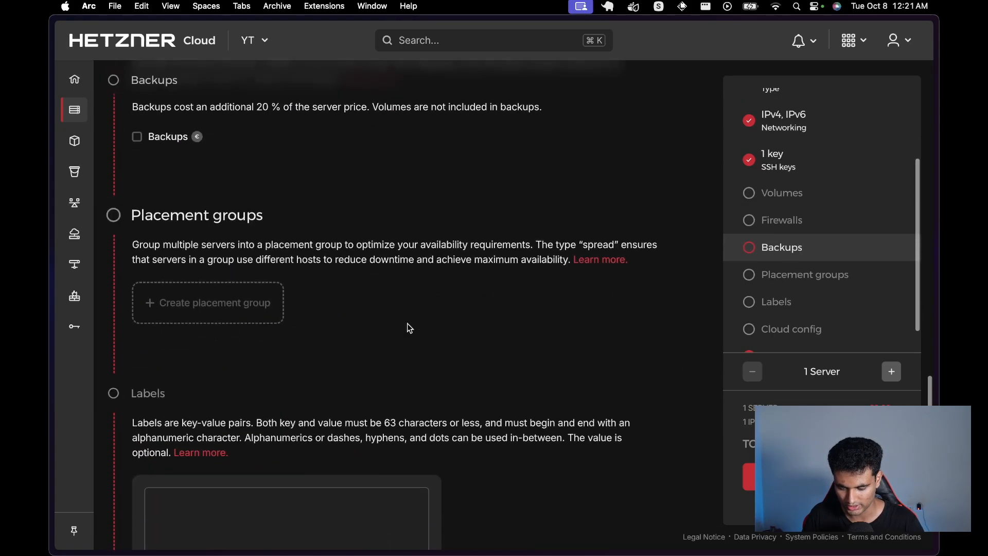
pyautogui.scroll(-8, 409, 328)
# Step: Name the server test-yt, create it with Create & Buy now, and open its overview
pyautogui.tripleClick(299, 191)
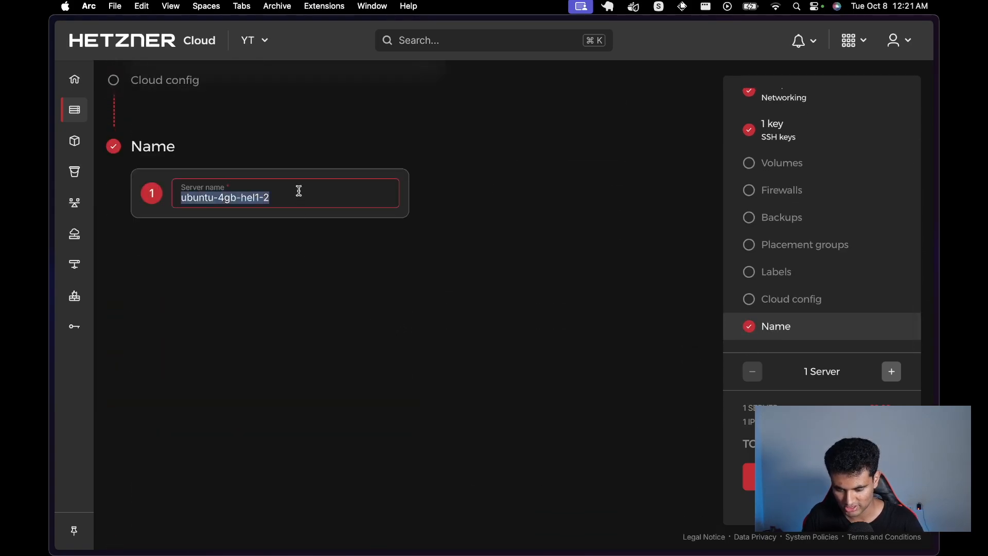
pyautogui.write('test-yt')
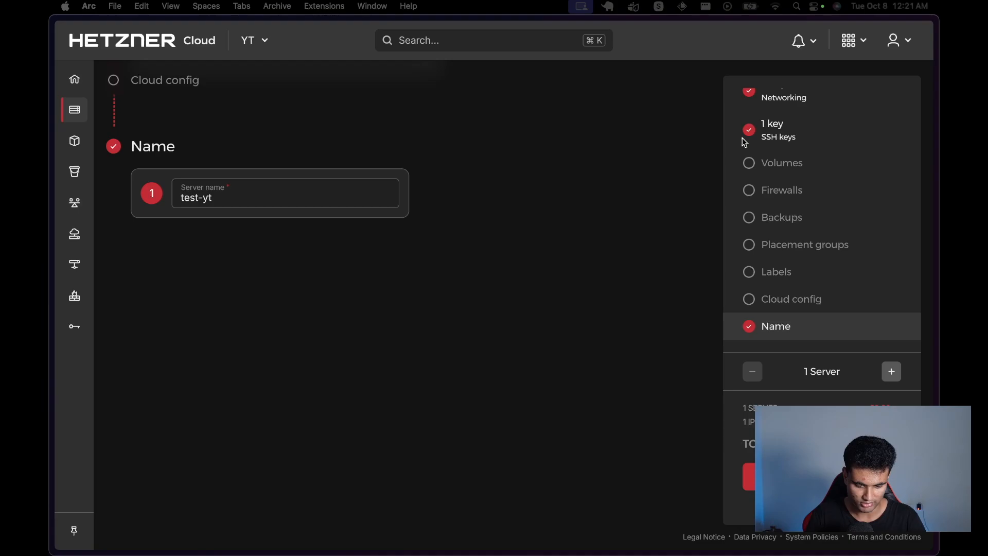
pyautogui.click(817, 476)
pyautogui.click(818, 476)
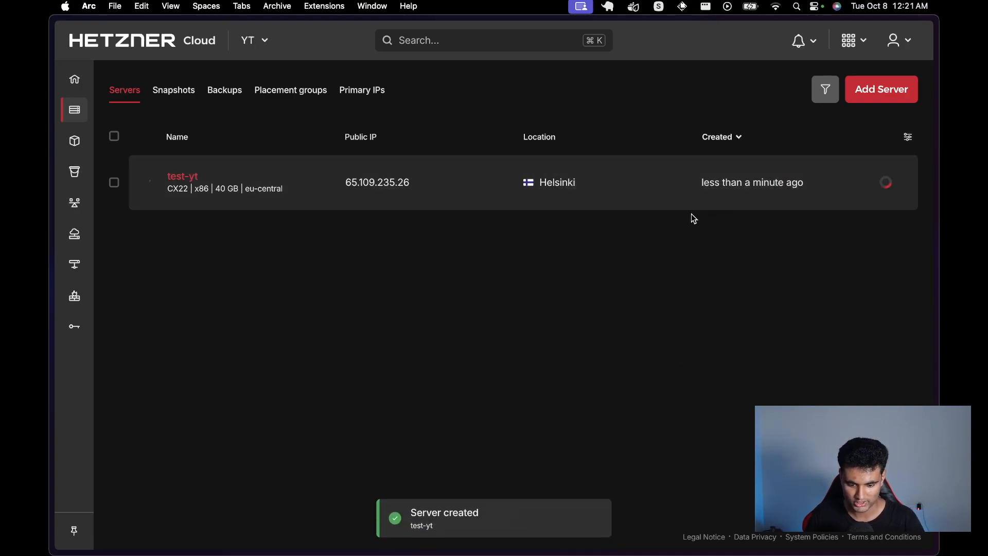
pyautogui.click(381, 193)
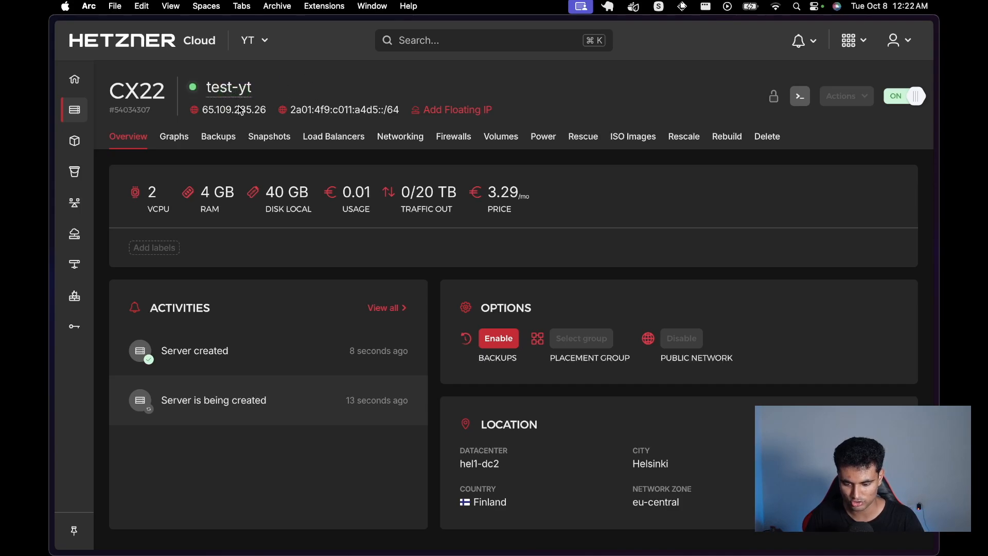
pyautogui.click(629, 550)
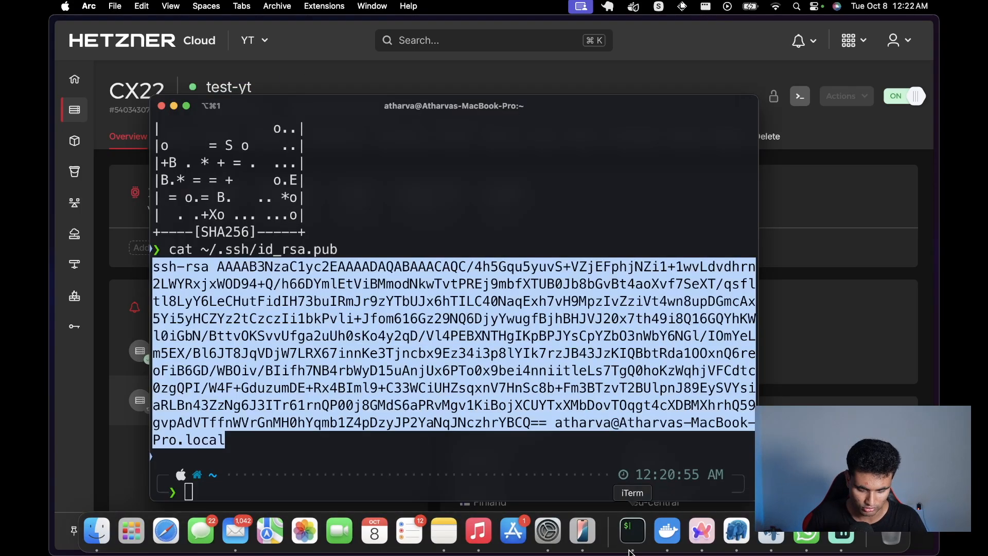
pyautogui.write('cl')
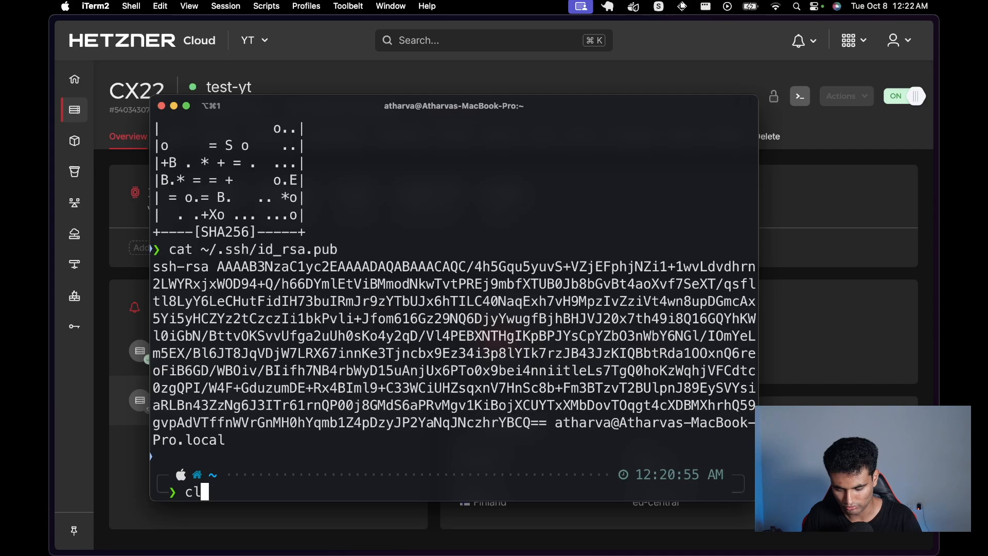
pyautogui.write('ear')
pyautogui.press('Return')
pyautogui.write('ssh')
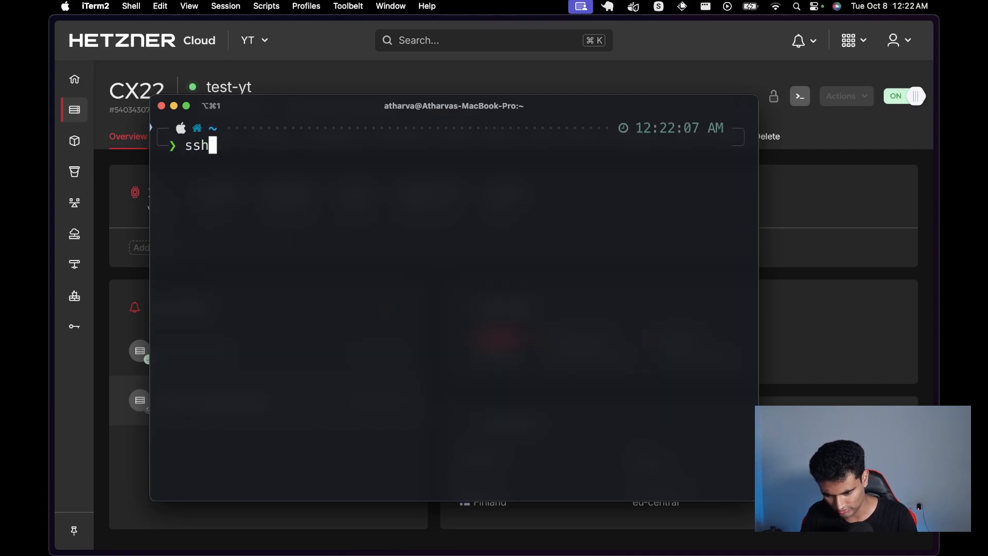
pyautogui.write(' root@')
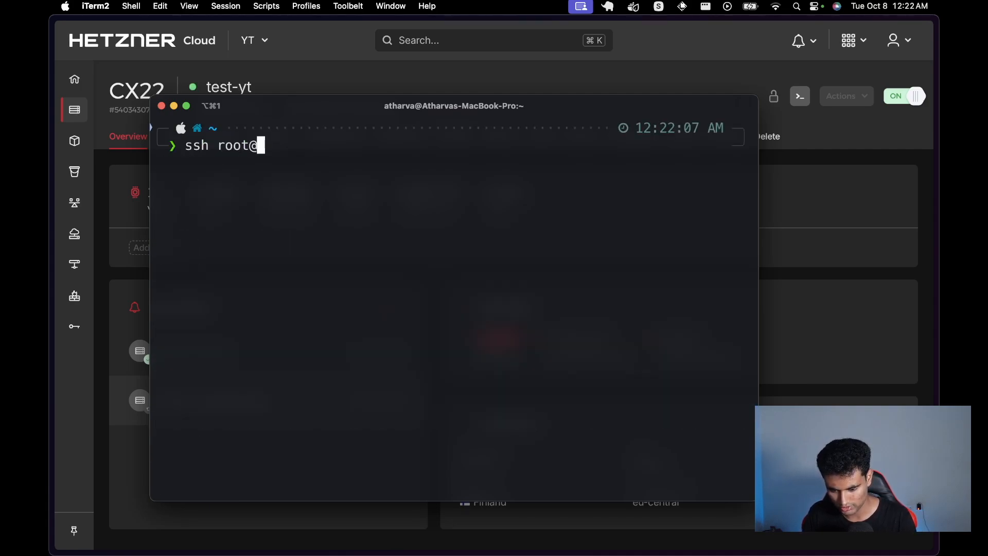
pyautogui.press('super+v')
pyautogui.press('Return')
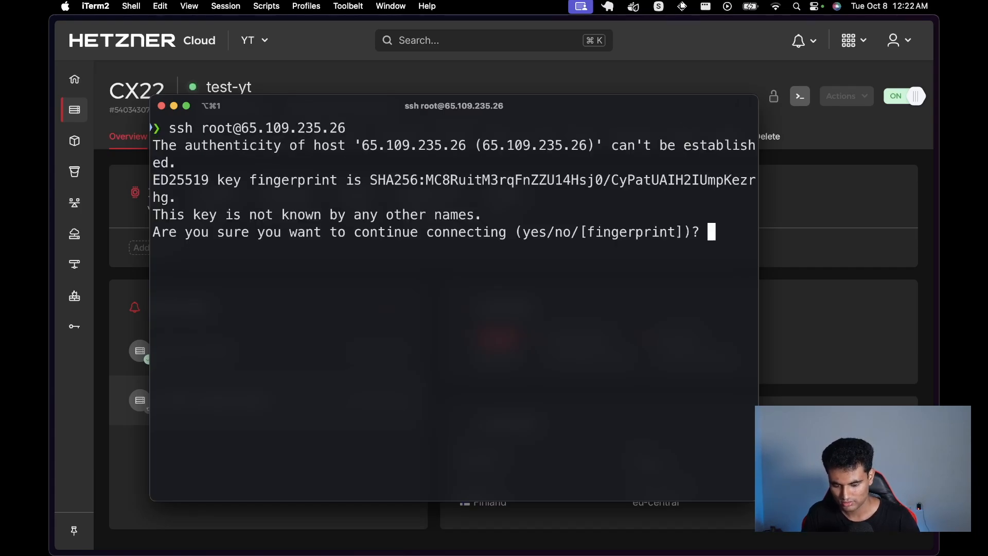
pyautogui.write('yes')
pyautogui.press('Return')
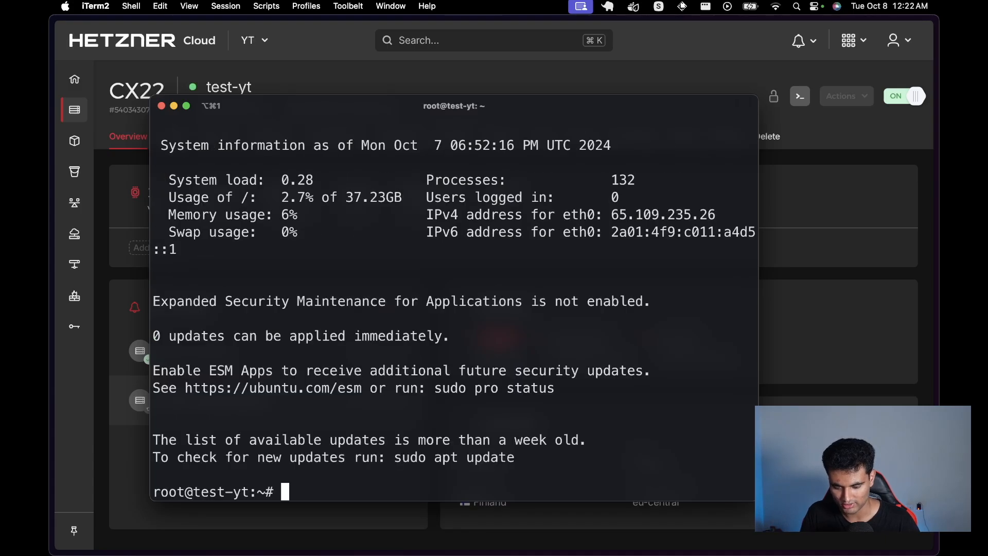
# Step: Clear the server's login message and return to the browser
pyautogui.write('cl')
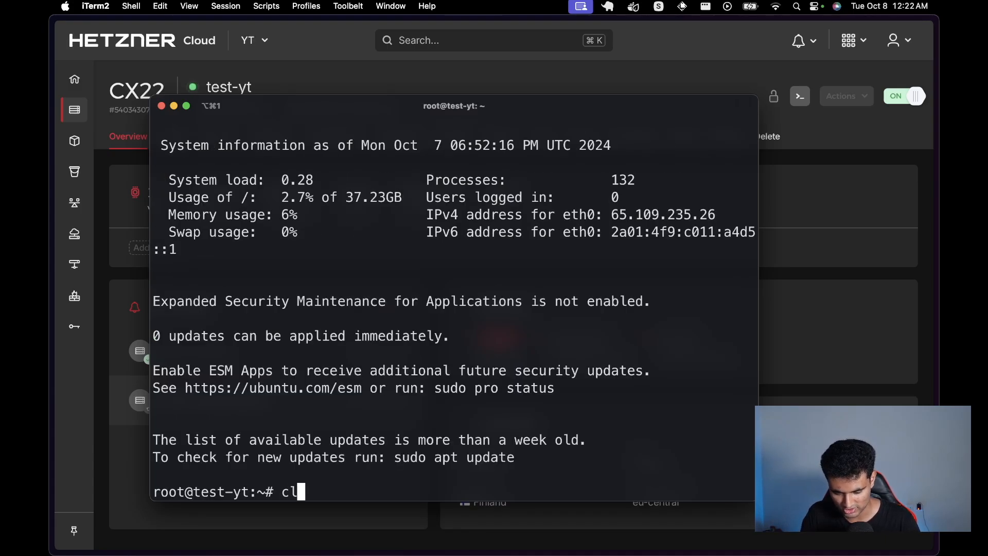
pyautogui.write('ear')
pyautogui.press('Return')
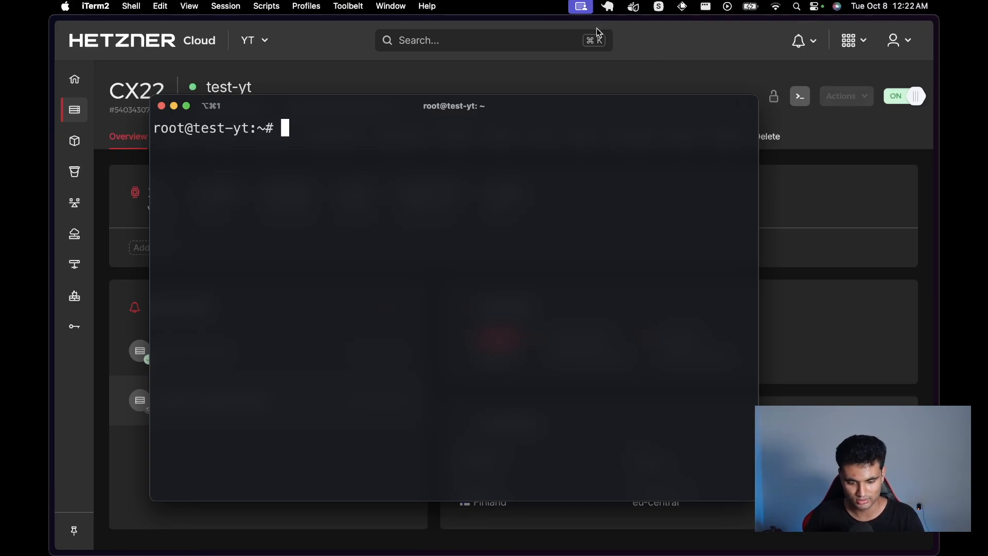
pyautogui.click(675, 48)
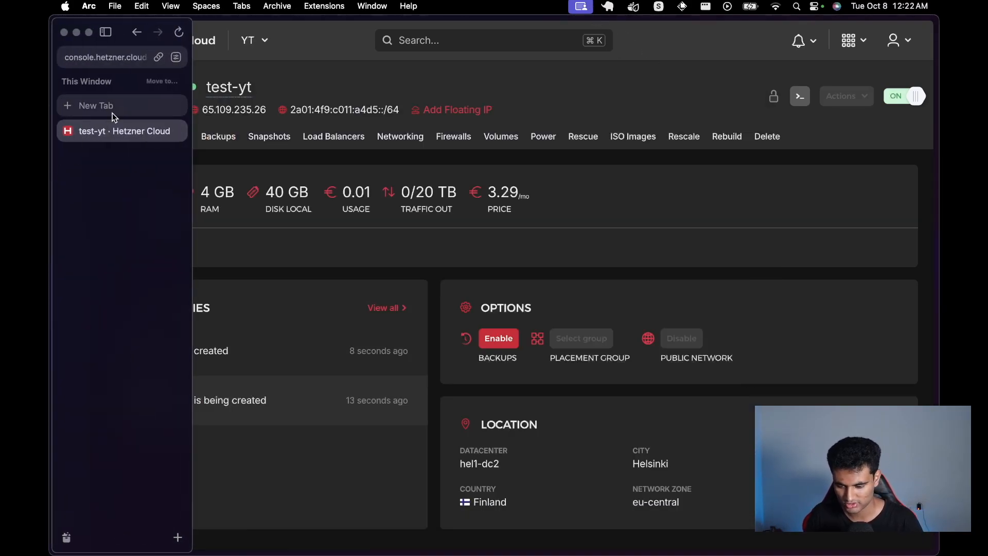
# Step: Search for 'coolify doc' and open the Coolify documentation
pyautogui.click(116, 109)
pyautogui.write('coolif')
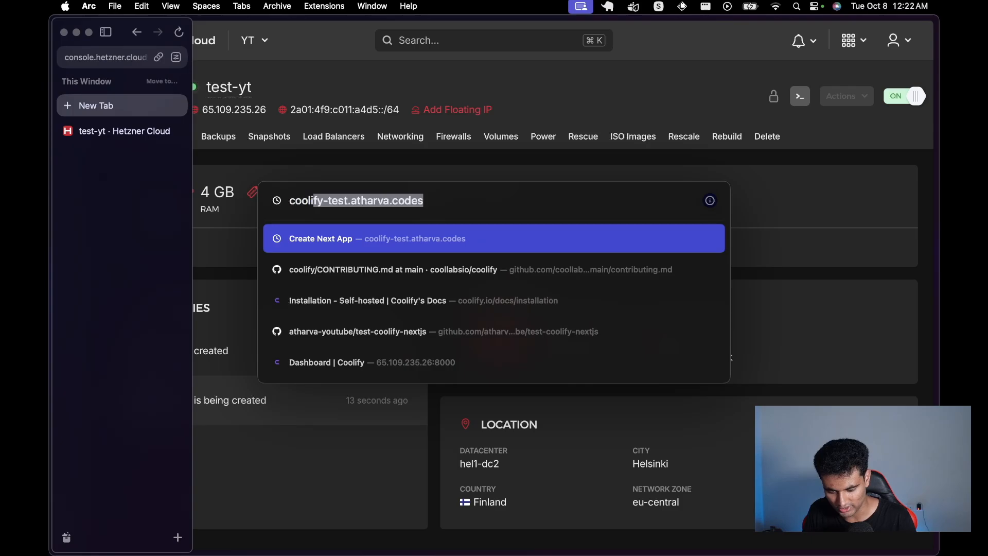
pyautogui.write('y doc')
pyautogui.press('Return')
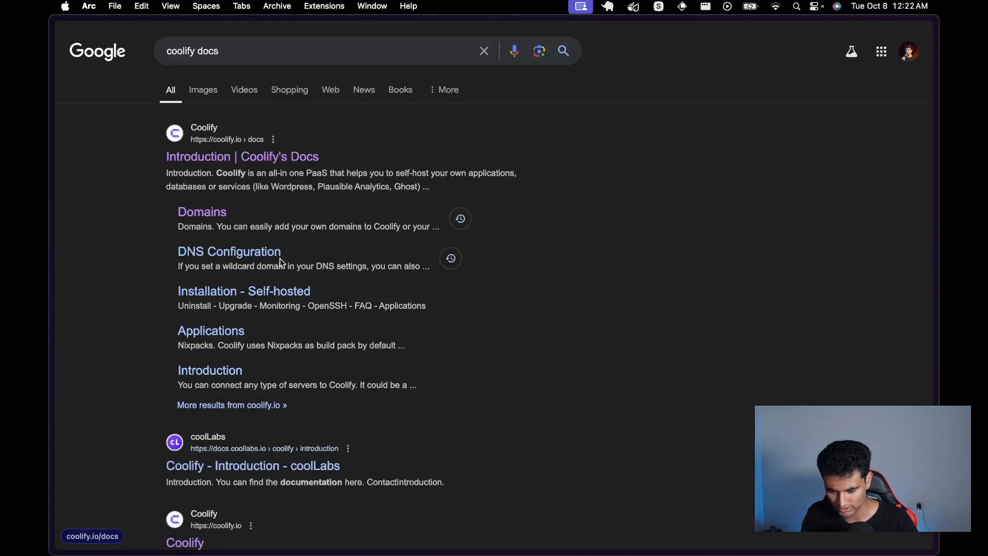
pyautogui.click(264, 156)
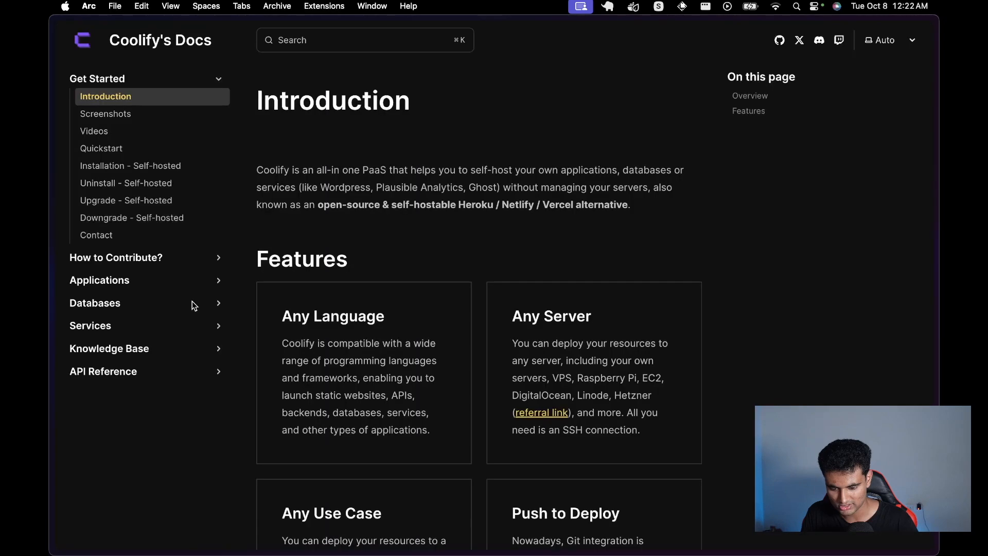
# Step: Open Installation - Self-hosted, review Requirements, and copy the curl install.sh command
pyautogui.click(194, 152)
pyautogui.click(191, 166)
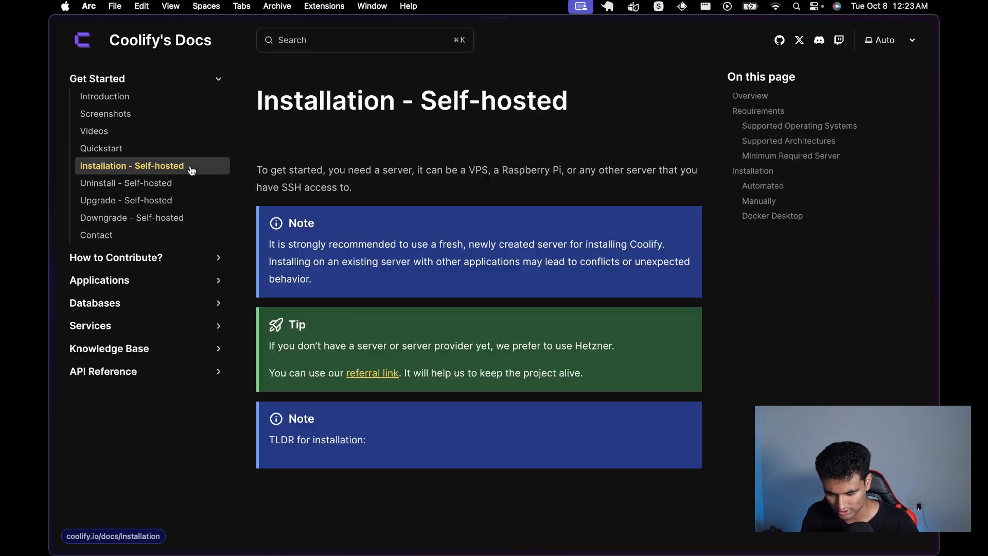
pyautogui.scroll(-5, 368, 272)
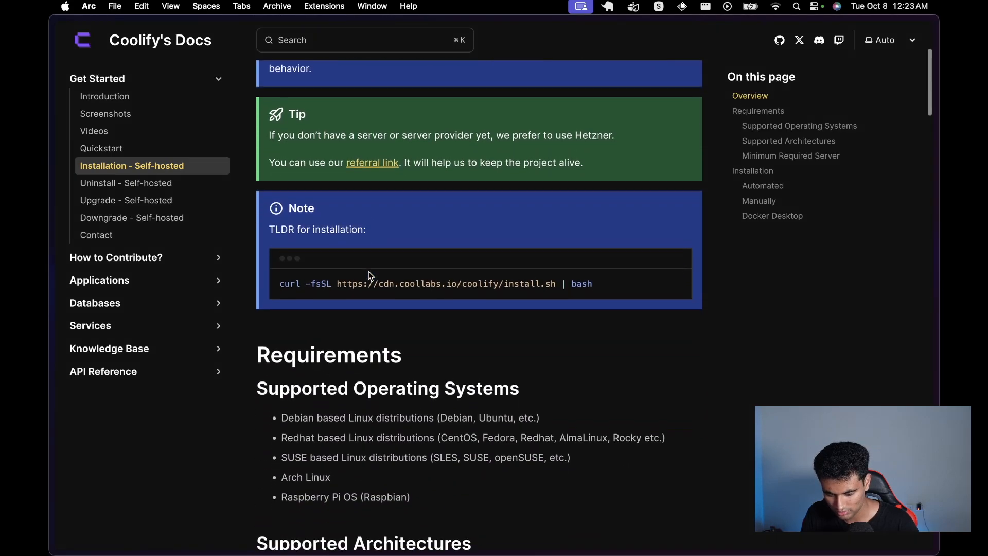
pyautogui.scroll(-5, 482, 311)
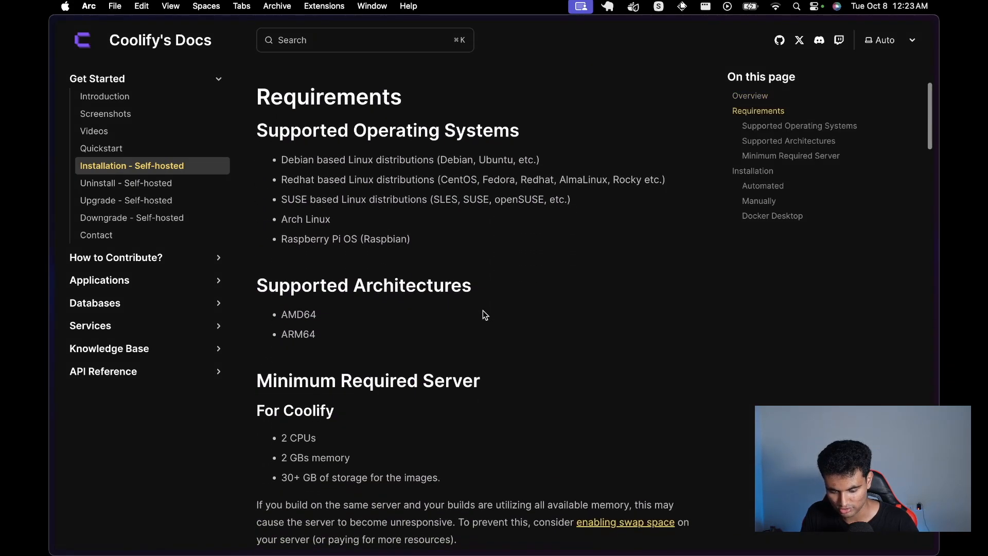
pyautogui.scroll(-5, 447, 193)
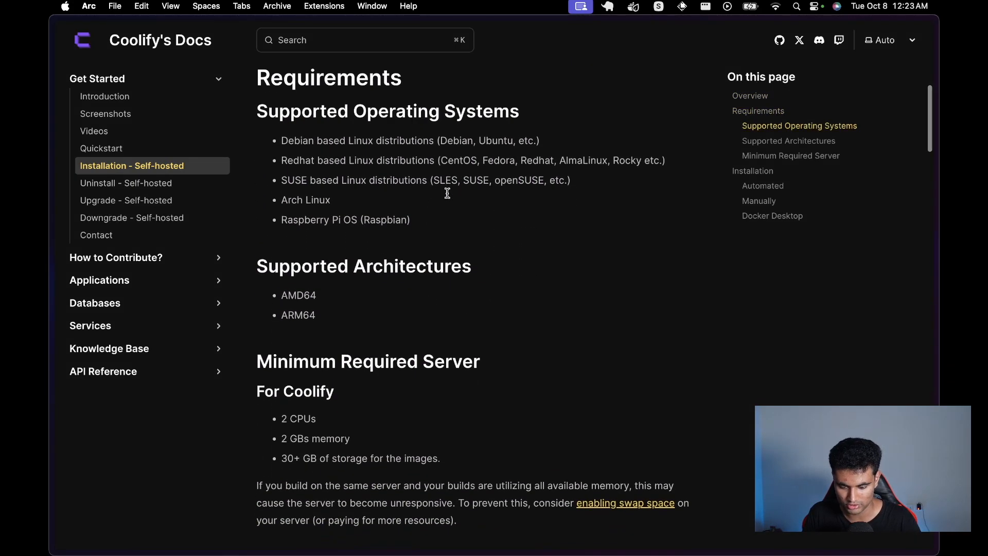
pyautogui.scroll(-15, 406, 229)
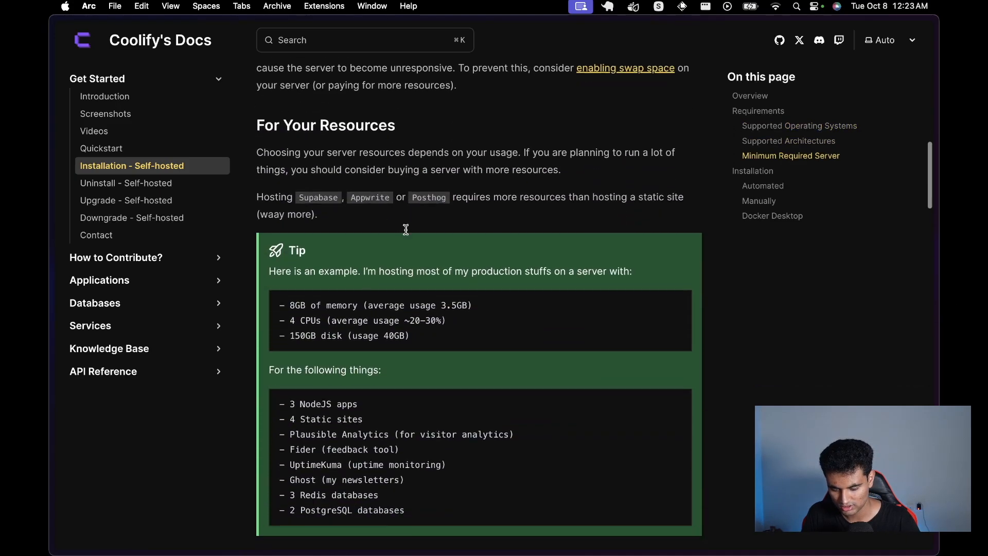
pyautogui.scroll(20, 406, 229)
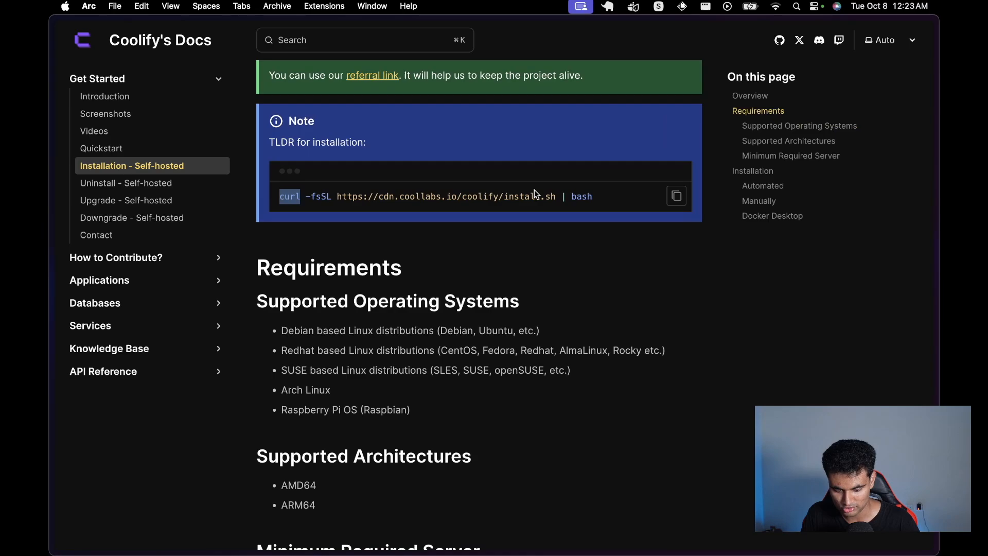
pyautogui.click(676, 196)
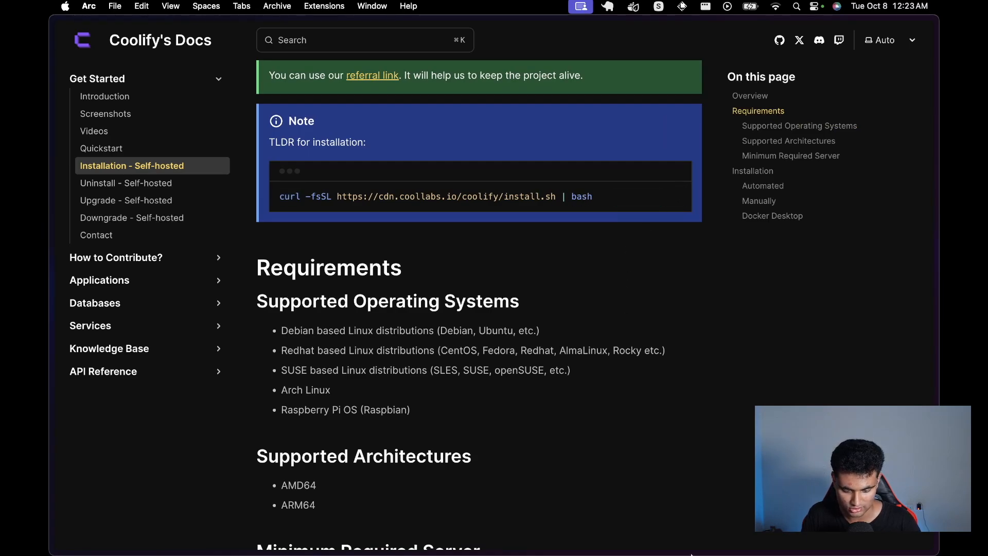
pyautogui.click(632, 536)
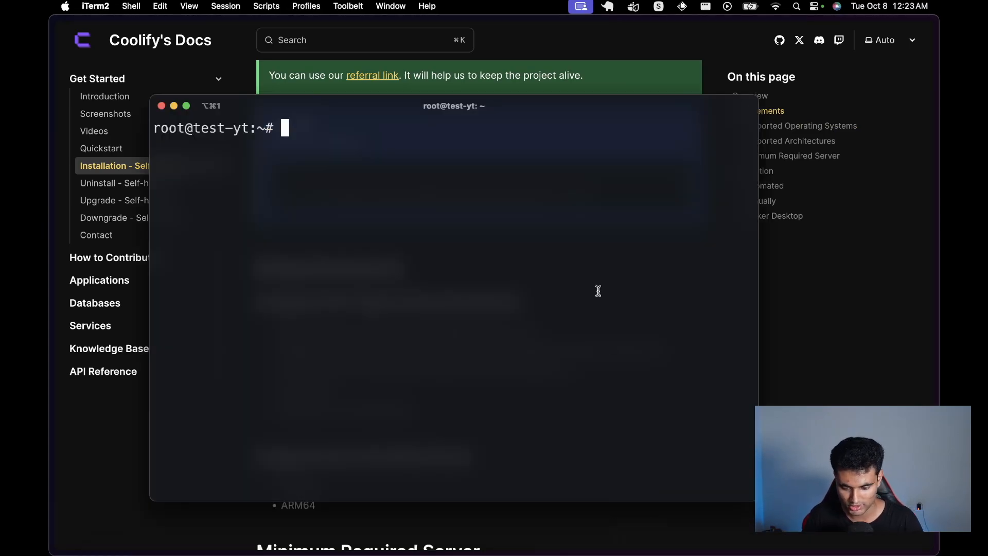
pyautogui.press('super+v')
pyautogui.press('Return')
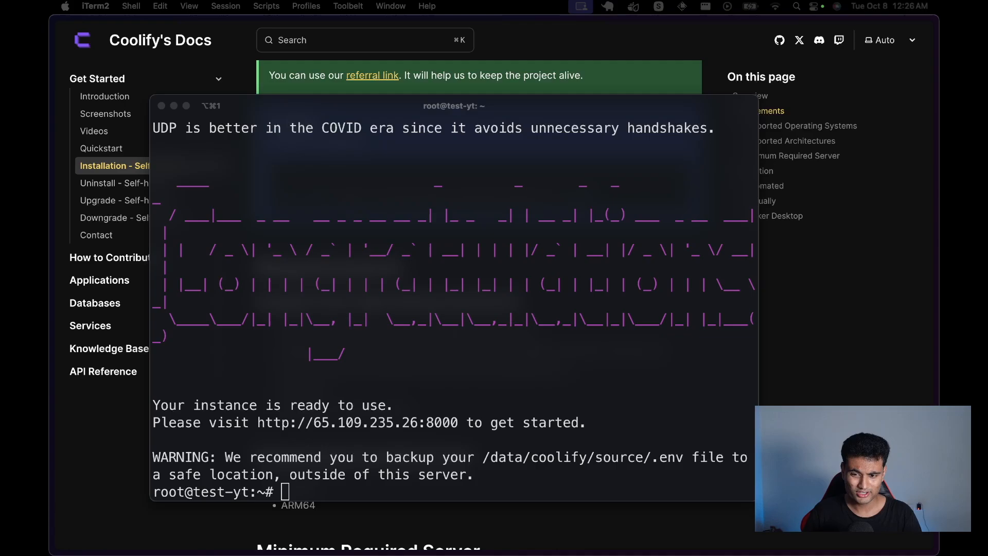
pyautogui.click(404, 242)
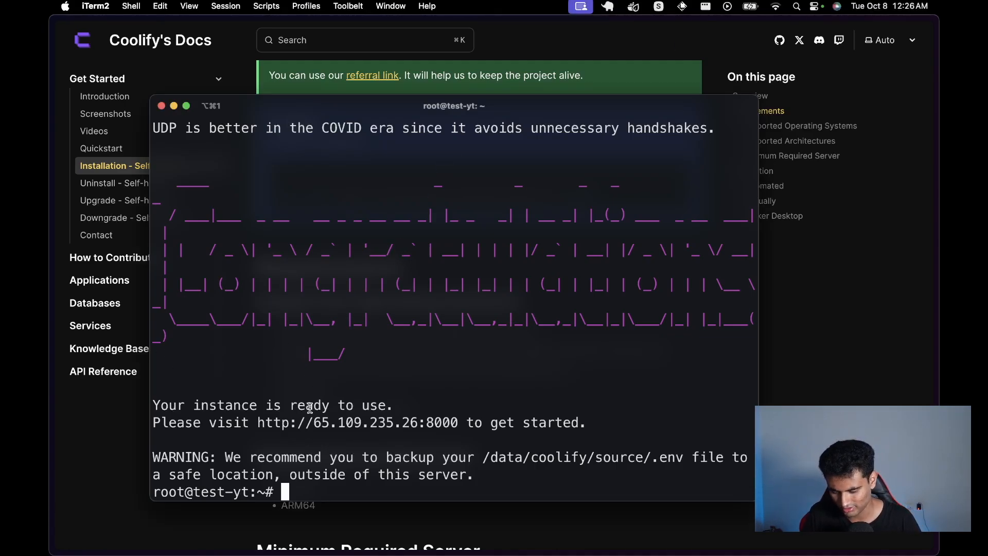
pyautogui.moveTo(258, 423); pyautogui.dragTo(458, 429)
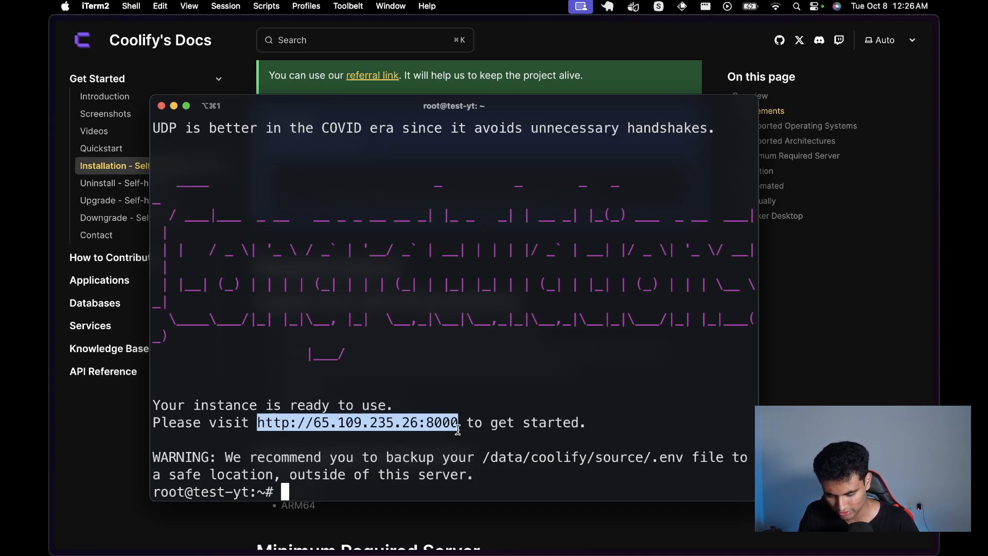
pyautogui.moveTo(50, 431)
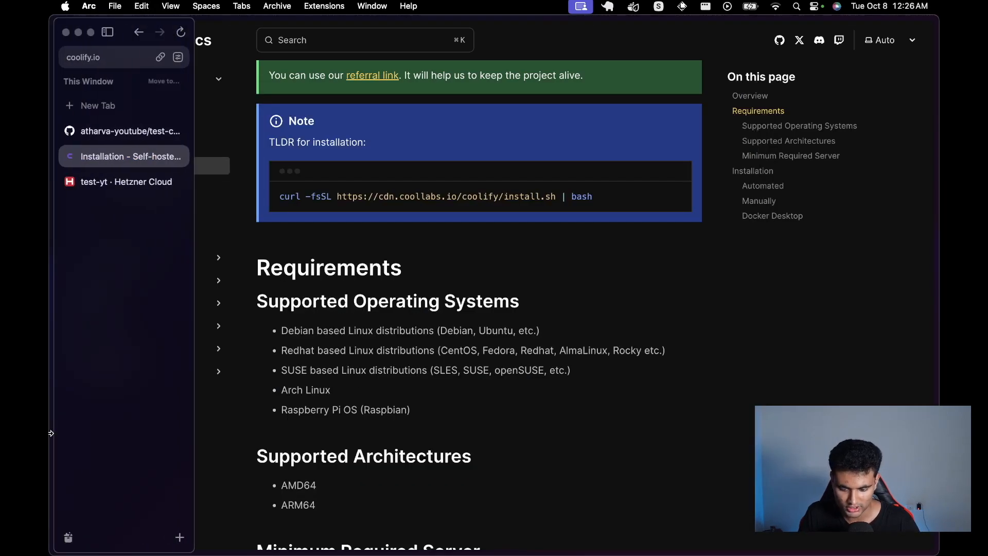
# Step: Load the pasted Coolify instance address in a new browser tab
pyautogui.click(116, 104)
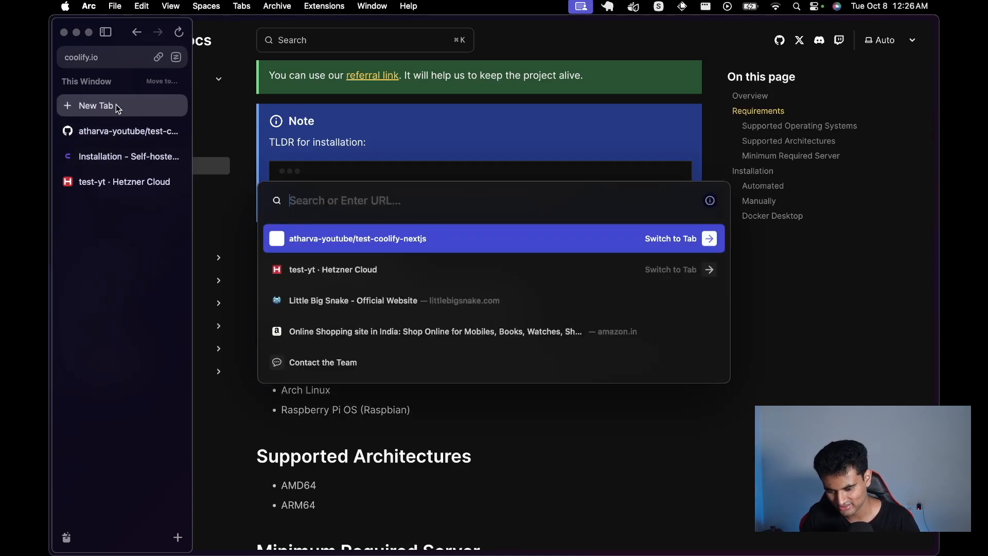
pyautogui.press('super+v')
pyautogui.press('Return')
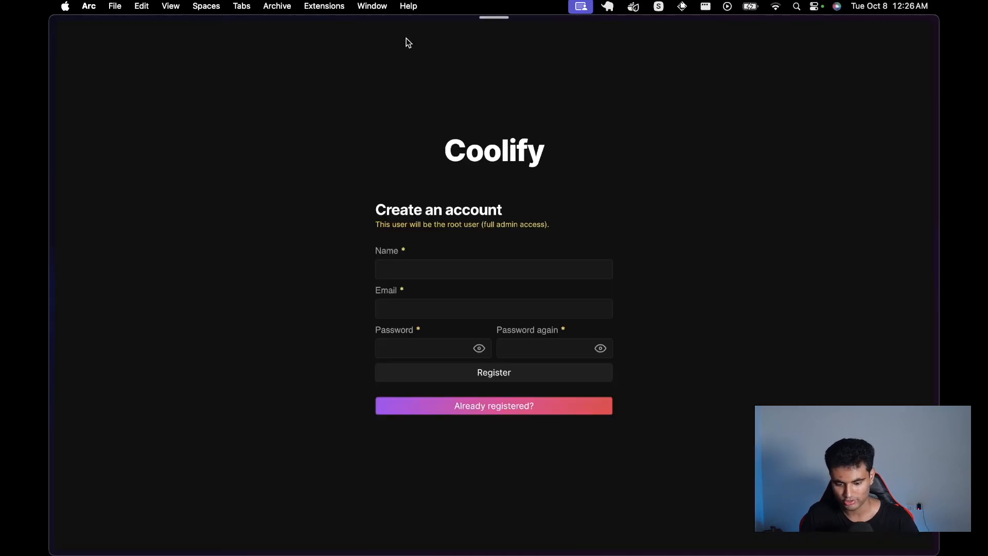
# Step: Enter the admin's full name and e-mail address in the registration form
pyautogui.click(476, 272)
pyautogui.write('At')
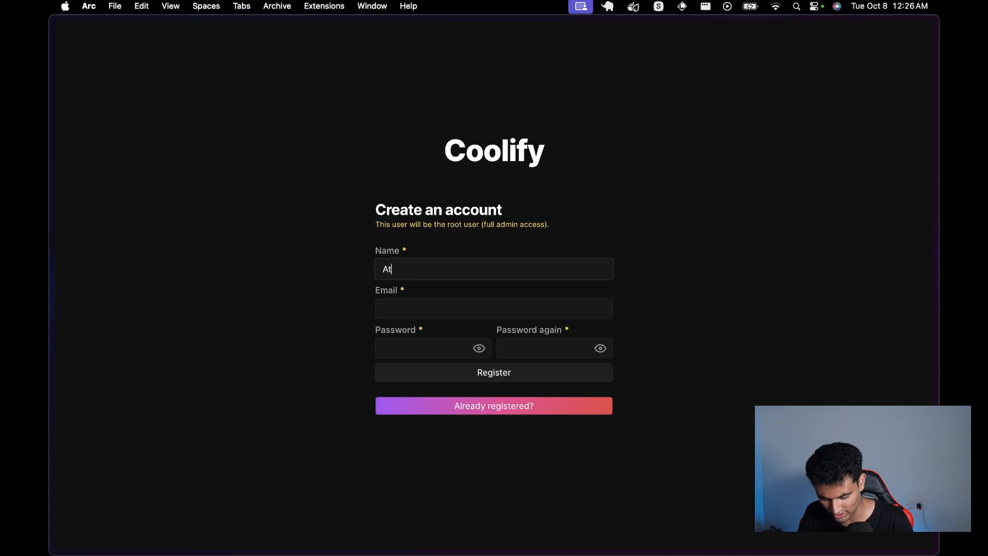
pyautogui.write('harva Deosthale')
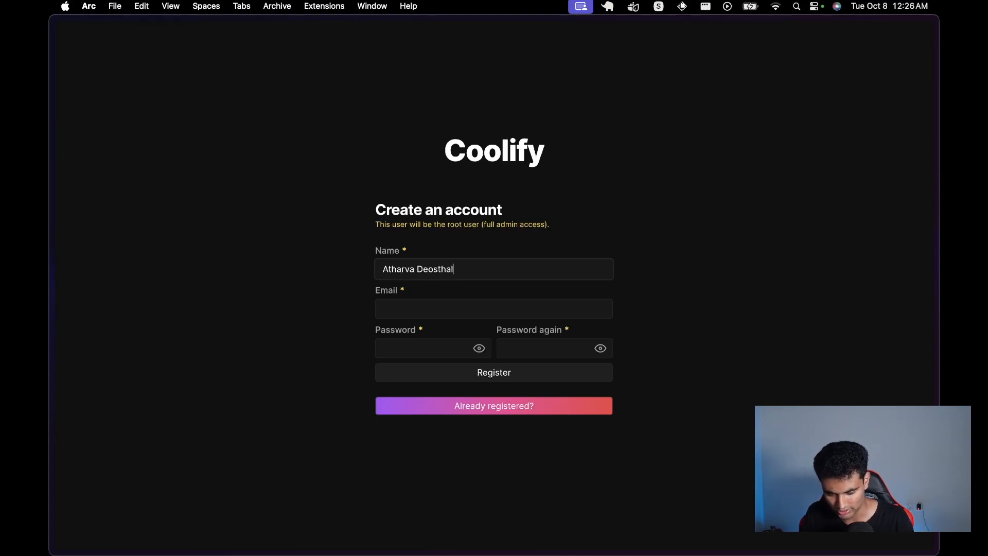
pyautogui.press('Tab')
pyautogui.write('e')
pyautogui.press('BackSpace')
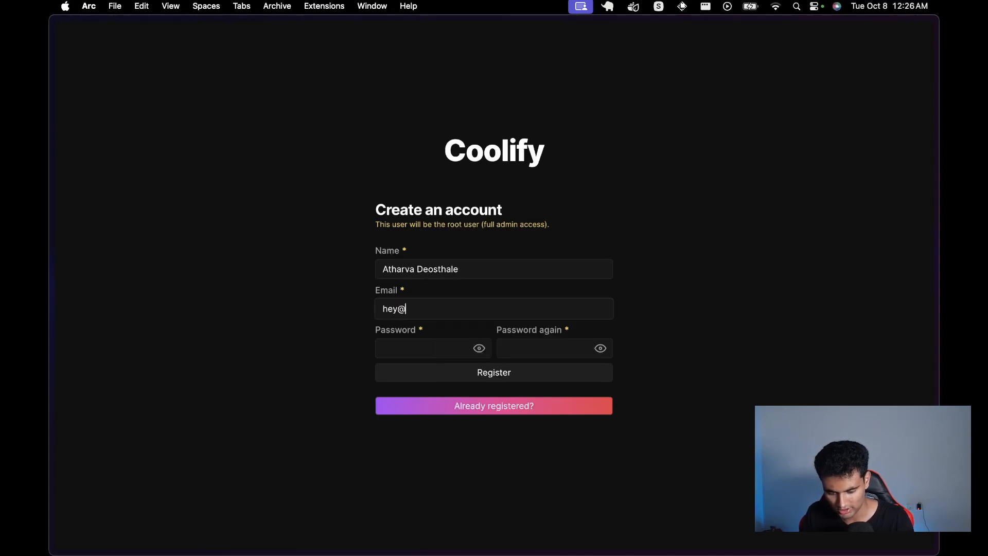
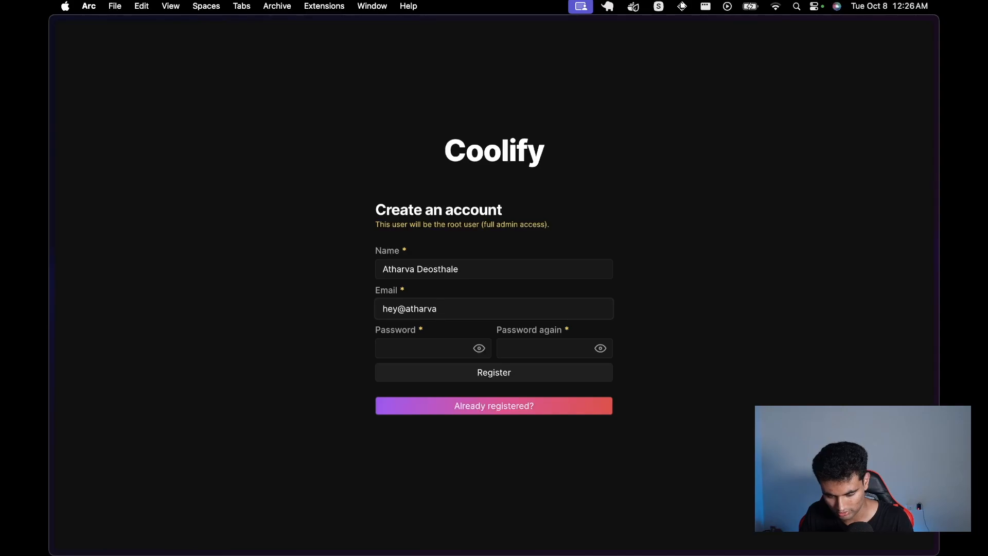
# Step: Enter and confirm the account password, register, and decline saving the password in the browser
pyautogui.click(414, 340)
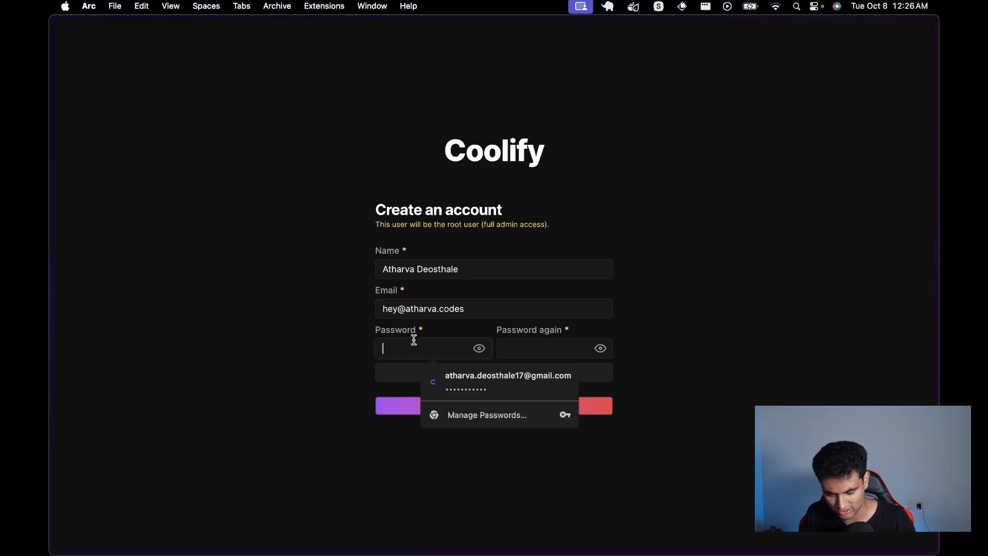
pyautogui.click(330, 345)
pyautogui.click(390, 346)
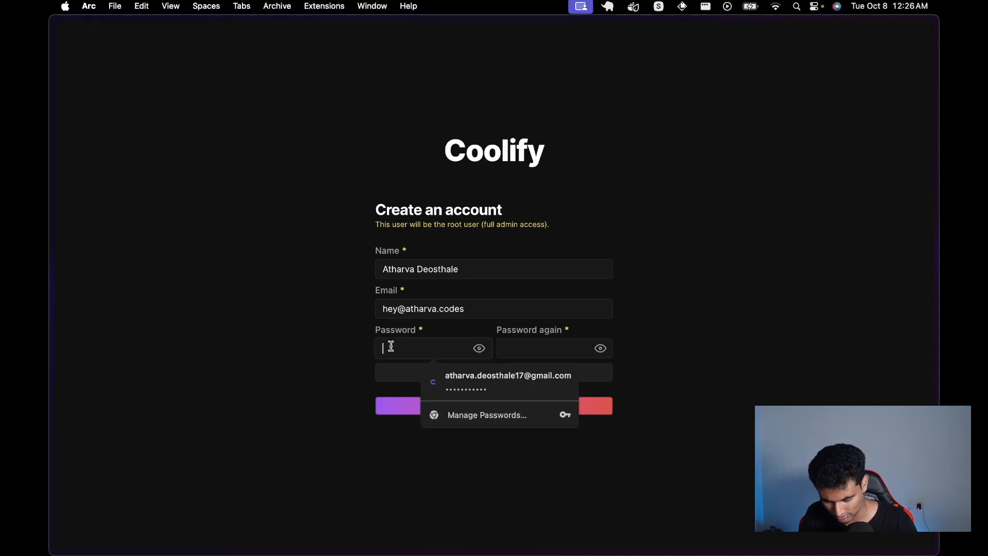
pyautogui.write('•••••••••••')
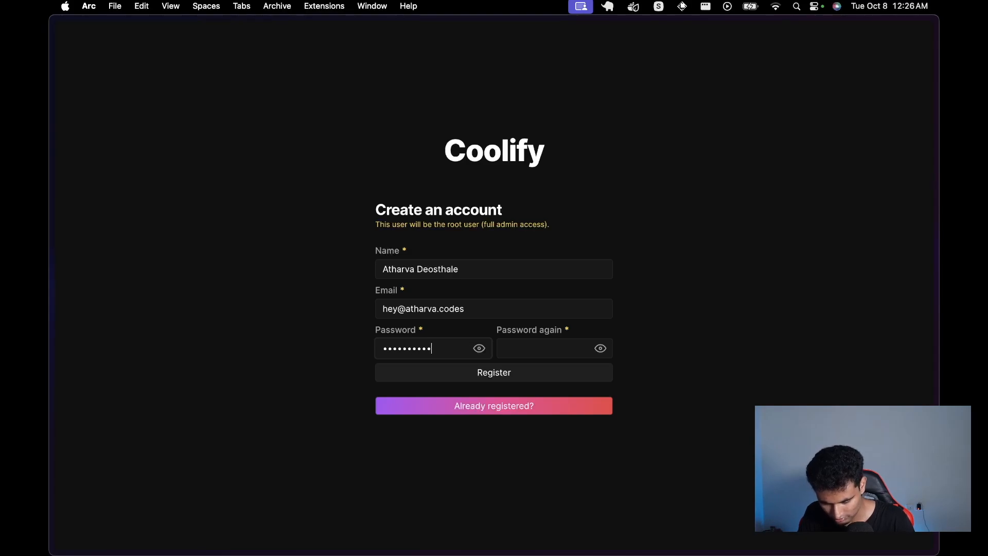
pyautogui.click(504, 345)
pyautogui.write('••••••••')
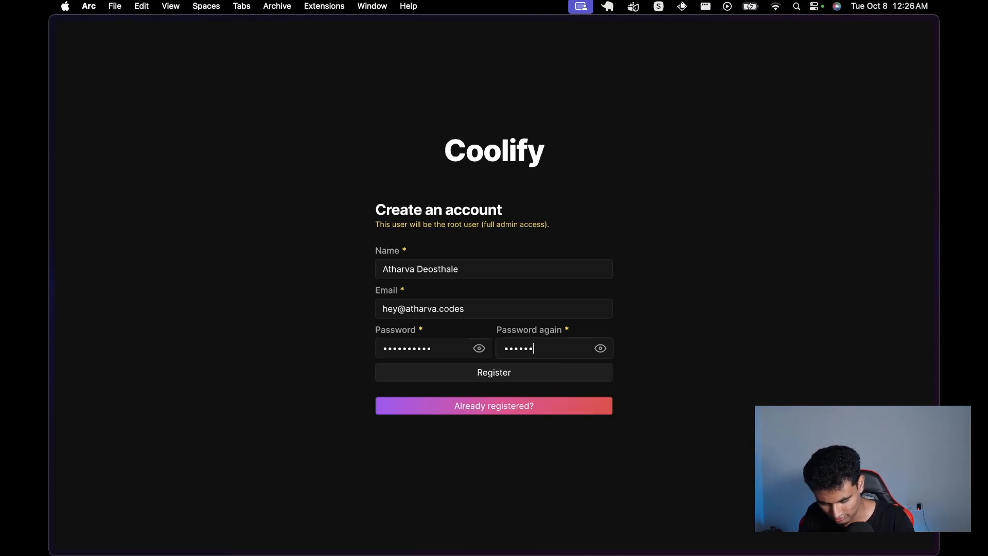
pyautogui.write('•••')
pyautogui.click(520, 376)
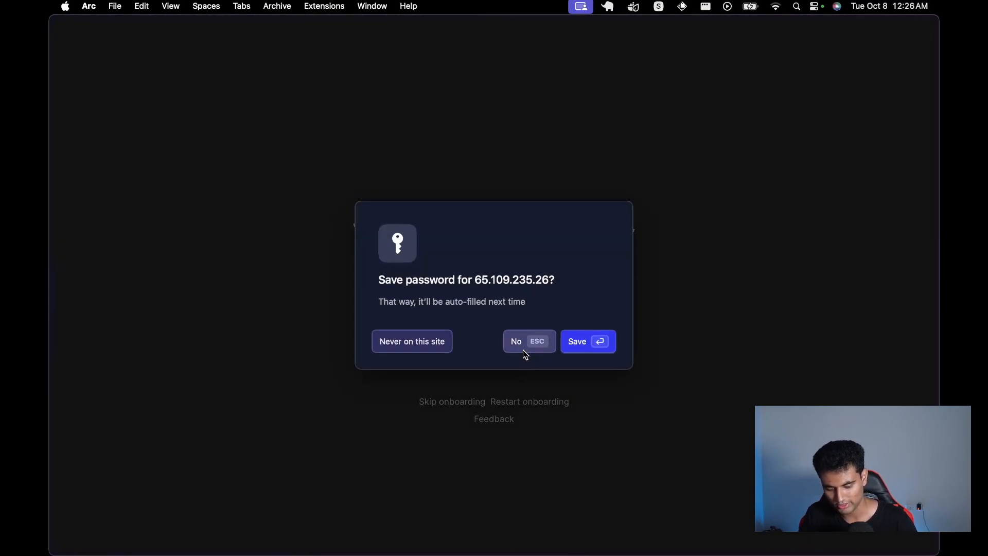
pyautogui.click(522, 350)
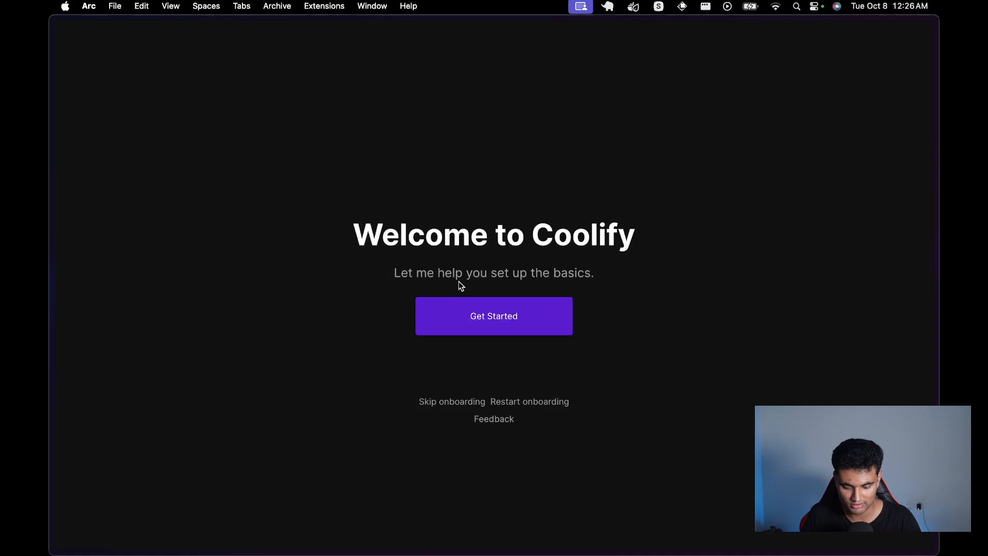
# Step: Run through onboarding choosing Localhost as the server and creating the initial project
pyautogui.click(492, 315)
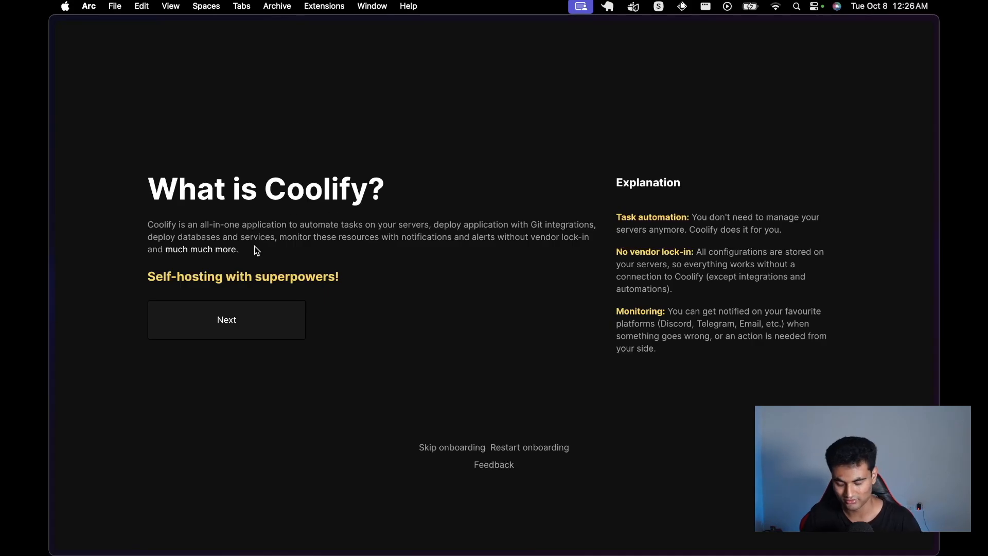
pyautogui.click(253, 312)
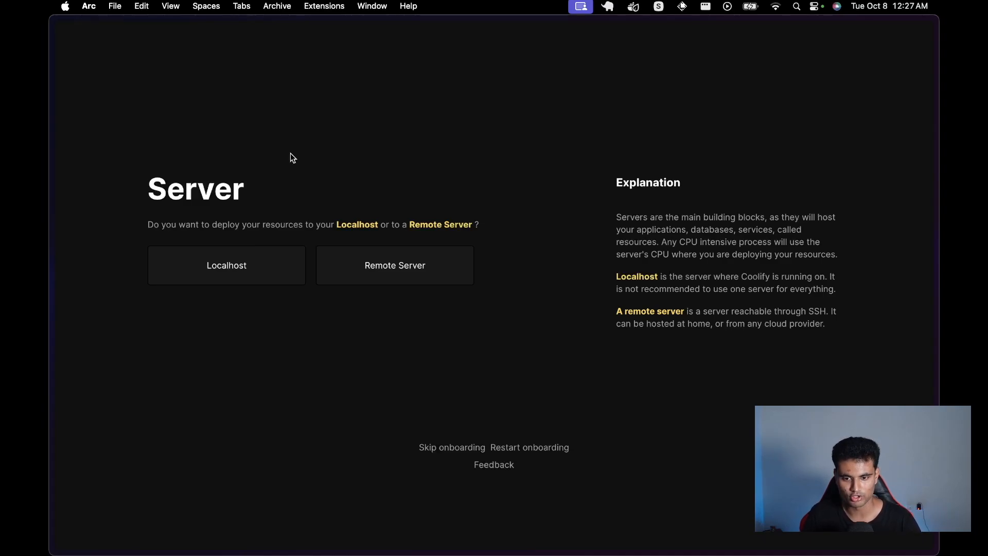
pyautogui.click(231, 274)
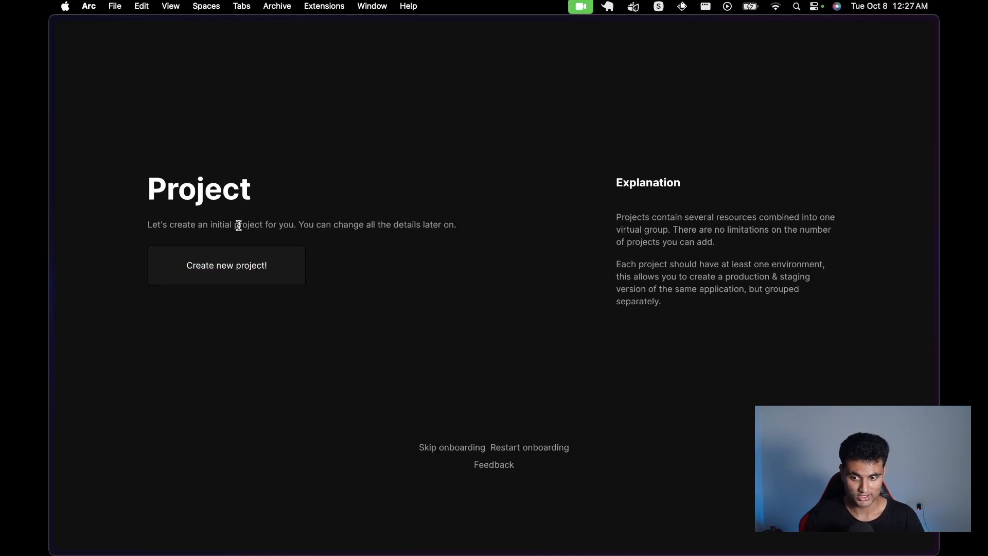
pyautogui.click(225, 270)
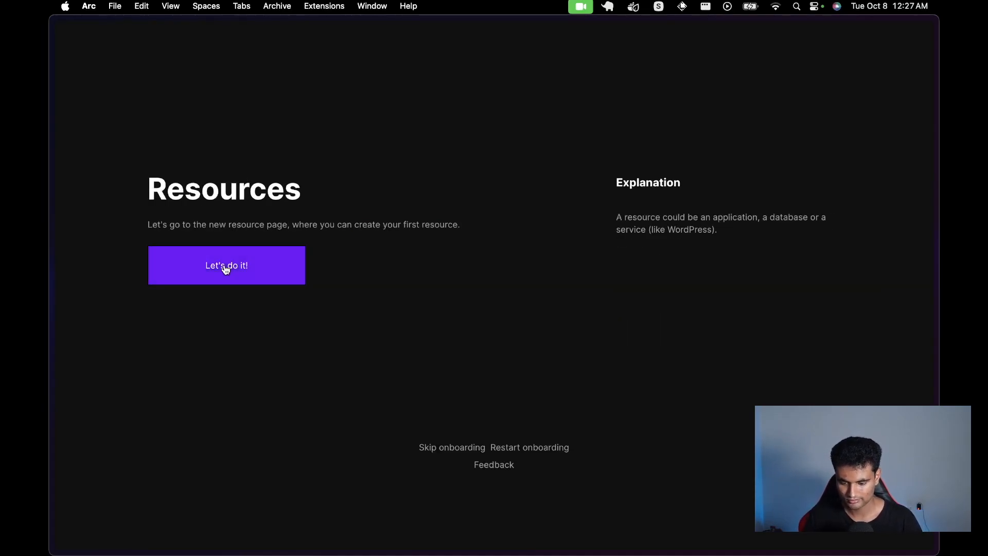
pyautogui.click(238, 269)
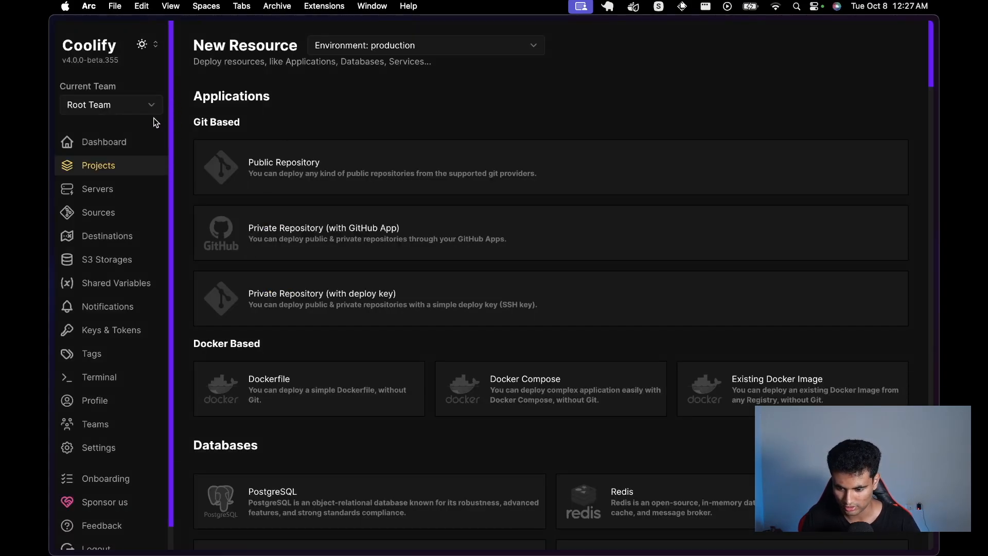
# Step: Scroll through the New Resource deployment options for the production environment
pyautogui.scroll(-7, 297, 176)
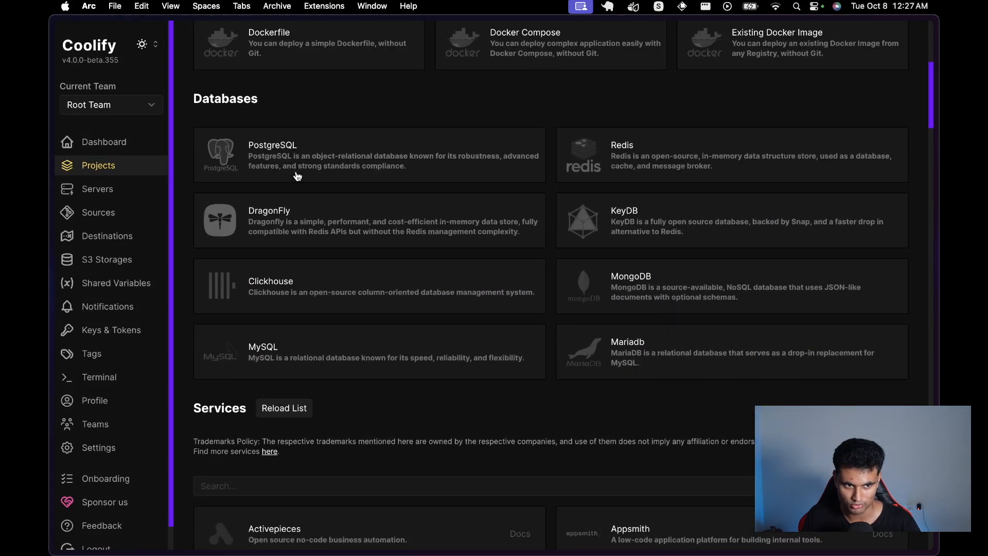
pyautogui.scroll(7, 297, 176)
pyautogui.scroll(-1, 156, 179)
pyautogui.scroll(1, 156, 180)
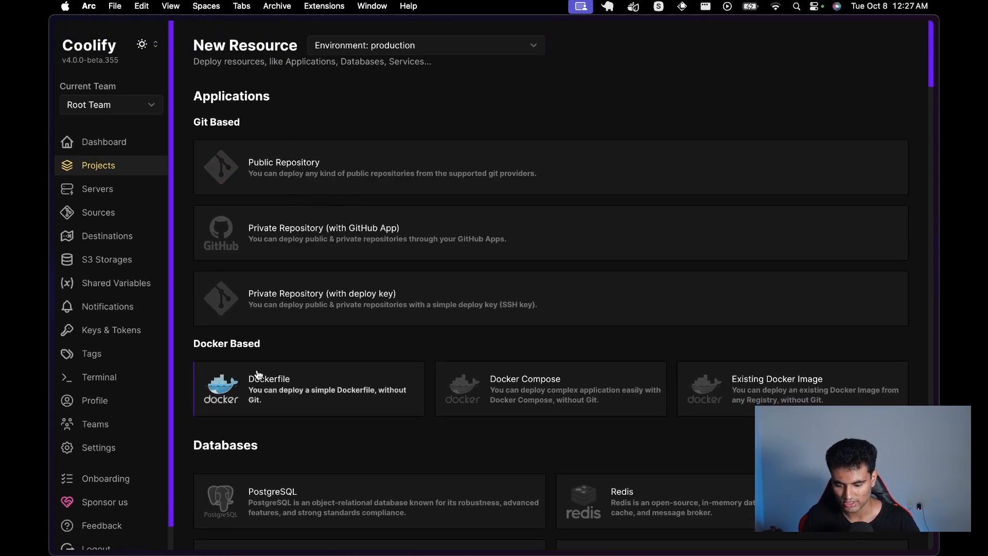
pyautogui.scroll(-20, 258, 375)
pyautogui.scroll(20, 258, 375)
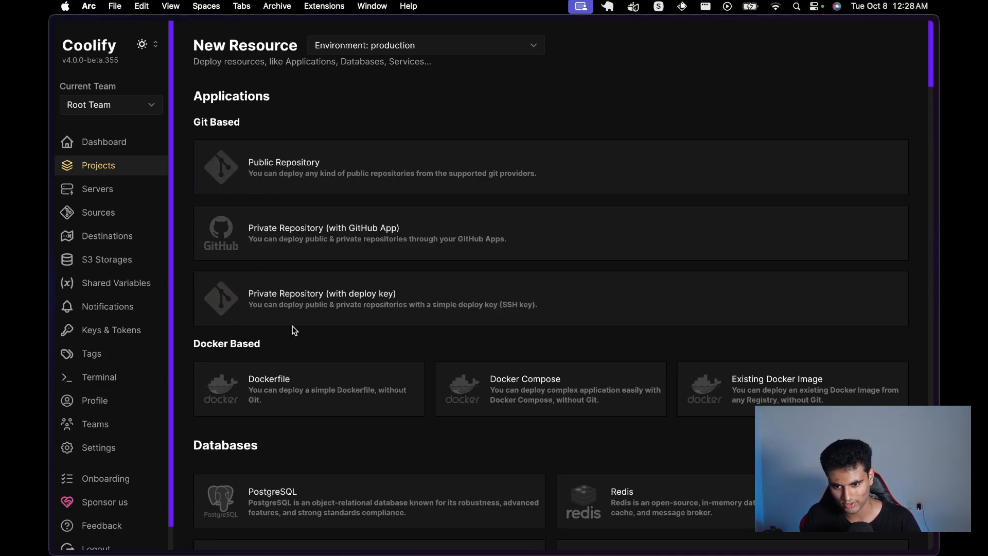
# Step: Switch to the test-coolify-nextjs GitHub tab and open its Dockerfile
pyautogui.moveTo(51, 291)
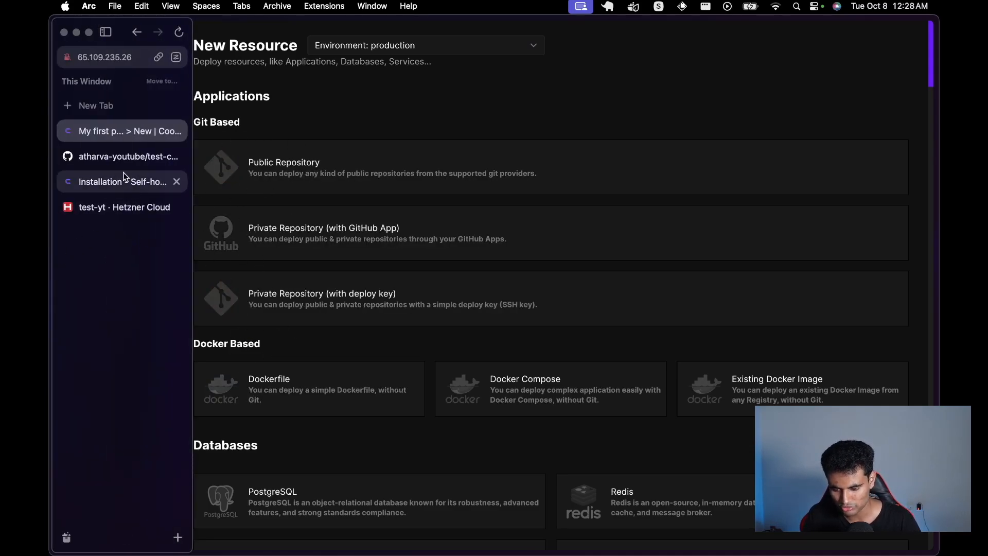
pyautogui.click(125, 156)
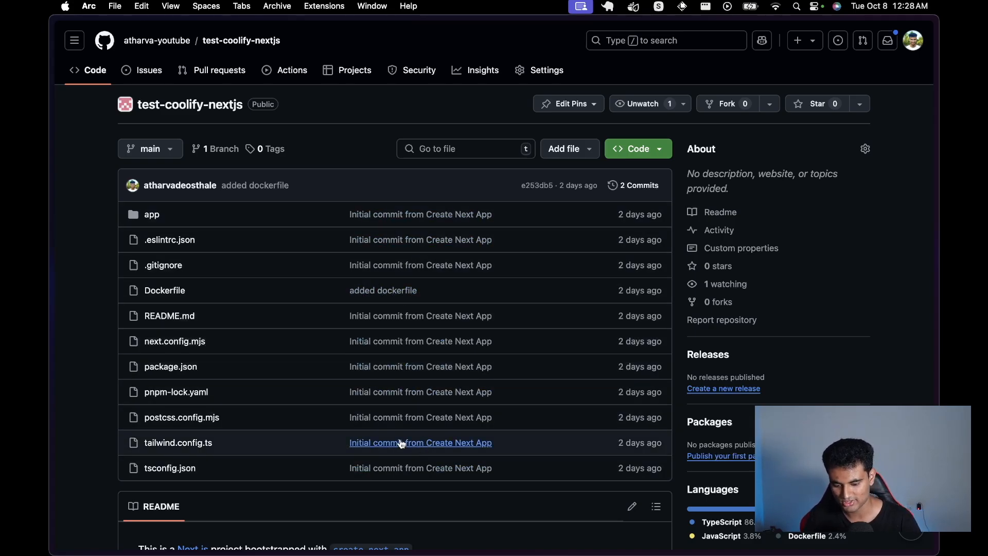
pyautogui.click(163, 291)
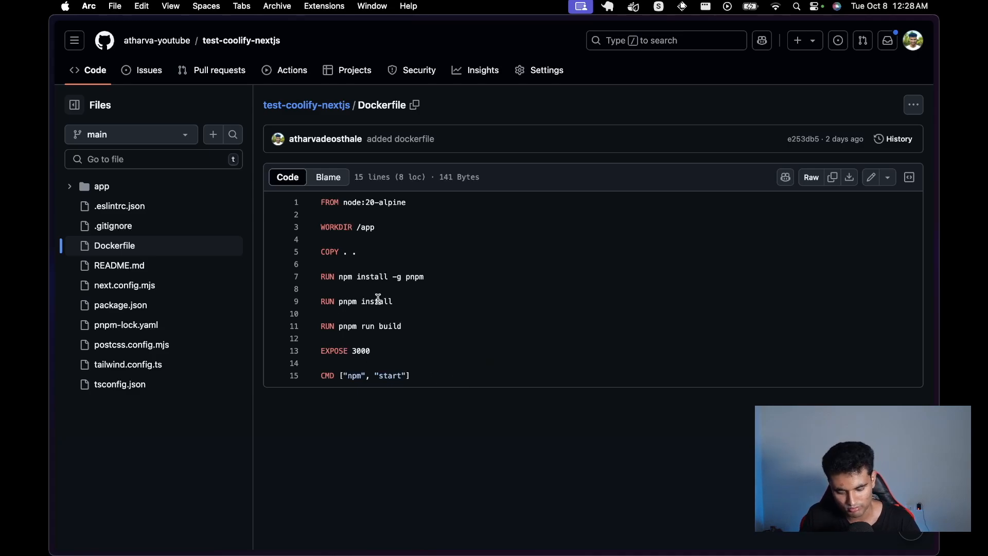
# Step: Highlight the pnpm run build step, exposed port 3000 and npm start command, then the whole Dockerfile
pyautogui.moveTo(338, 326); pyautogui.dragTo(410, 331)
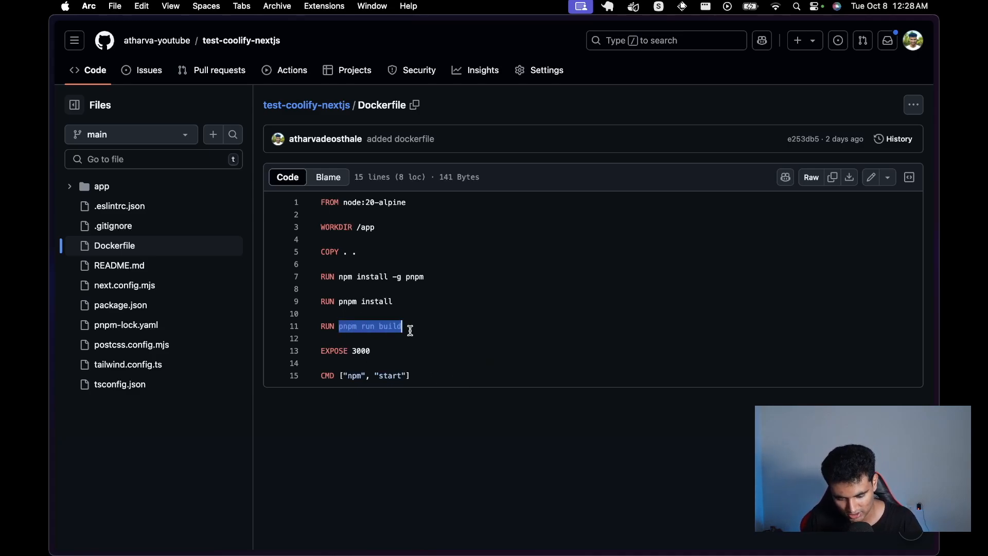
pyautogui.click(410, 330)
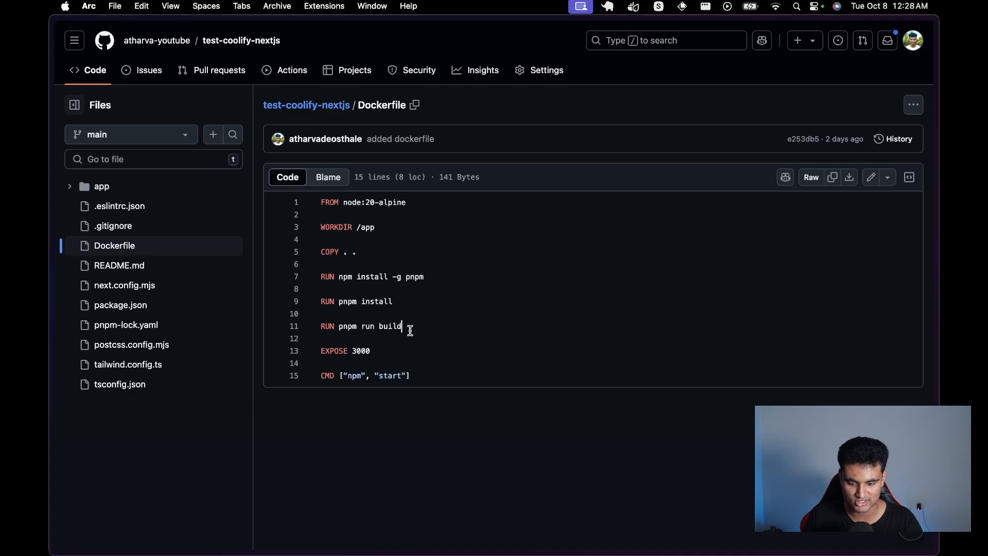
pyautogui.moveTo(350, 350); pyautogui.dragTo(390, 350)
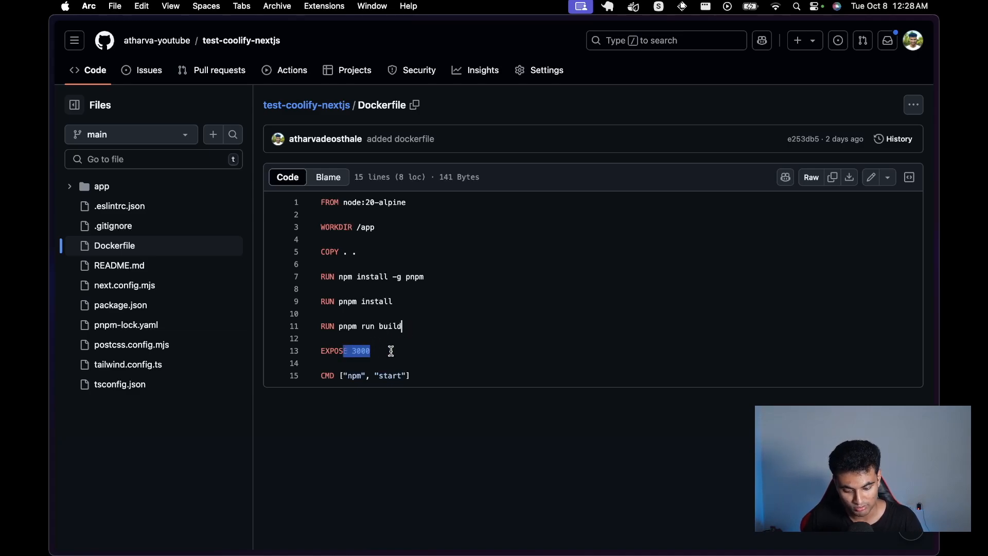
pyautogui.click(389, 350)
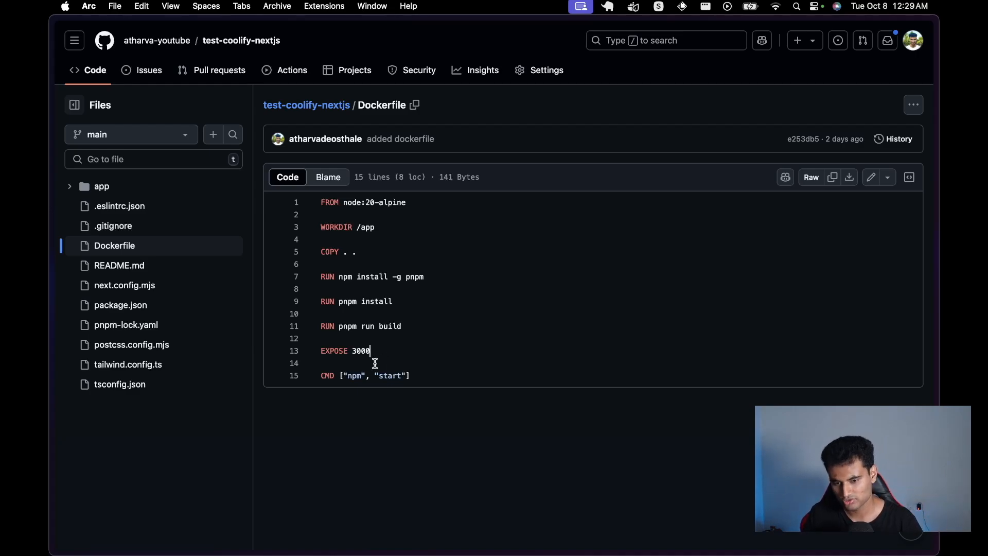
pyautogui.moveTo(339, 375); pyautogui.dragTo(426, 375)
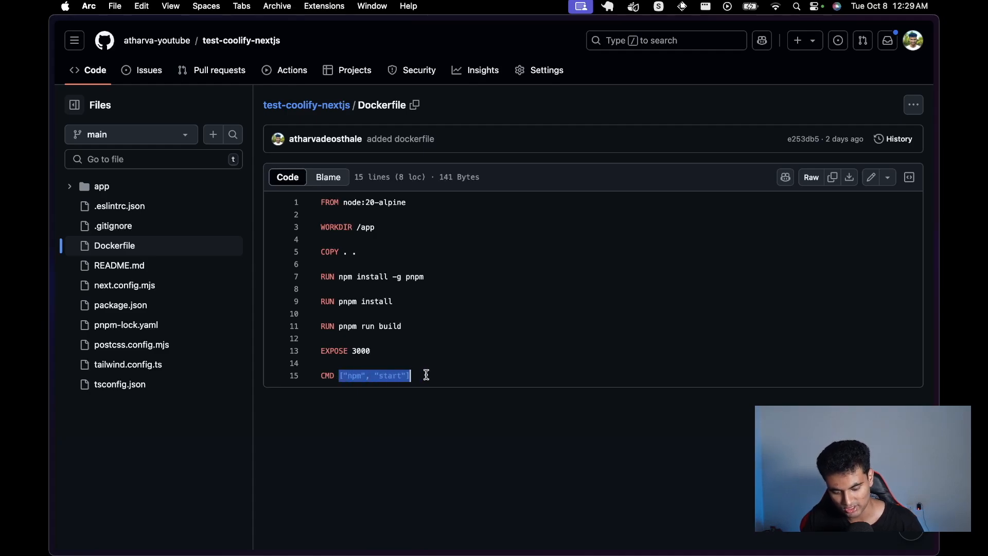
pyautogui.click(426, 375)
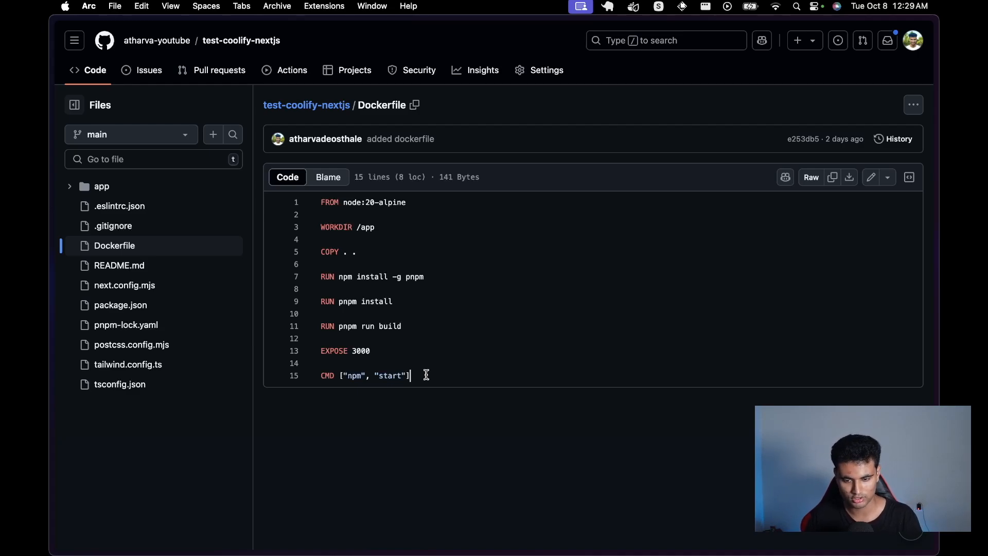
pyautogui.moveTo(353, 351); pyautogui.dragTo(398, 351)
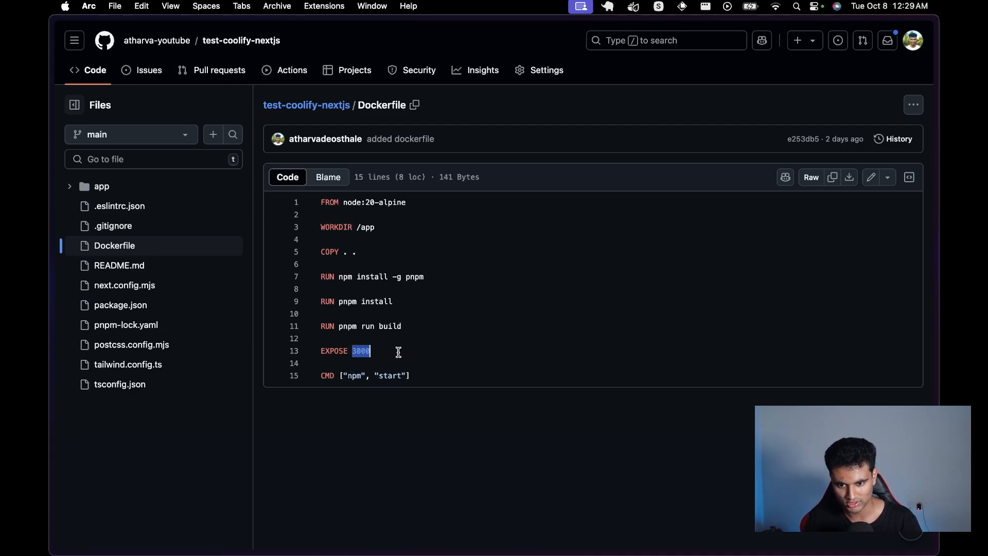
pyautogui.click(398, 352)
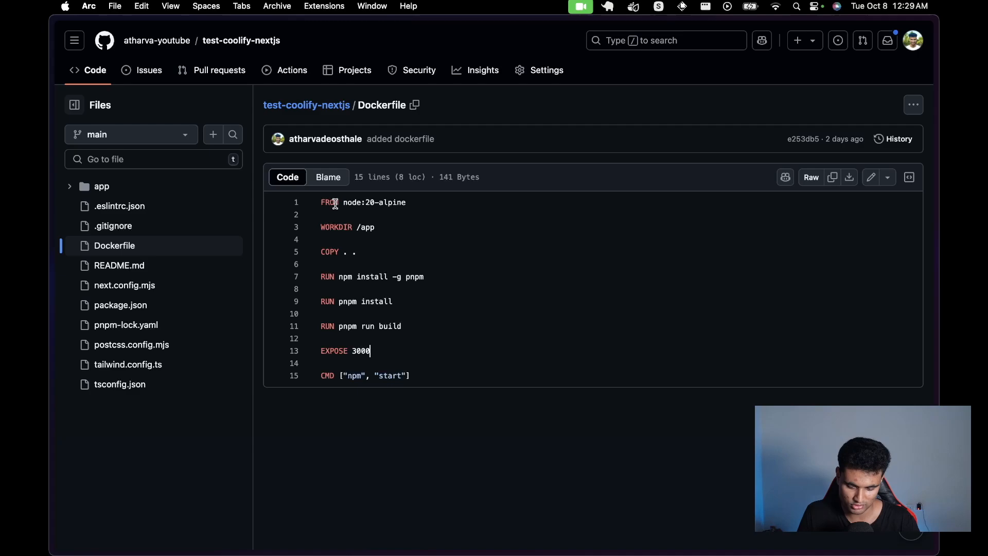
pyautogui.moveTo(321, 202); pyautogui.dragTo(436, 377)
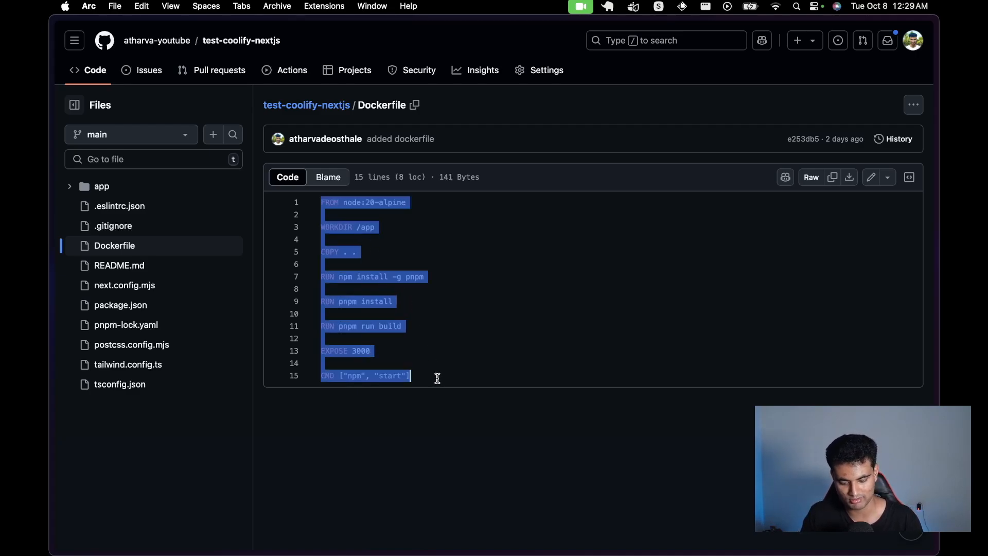
pyautogui.click(437, 377)
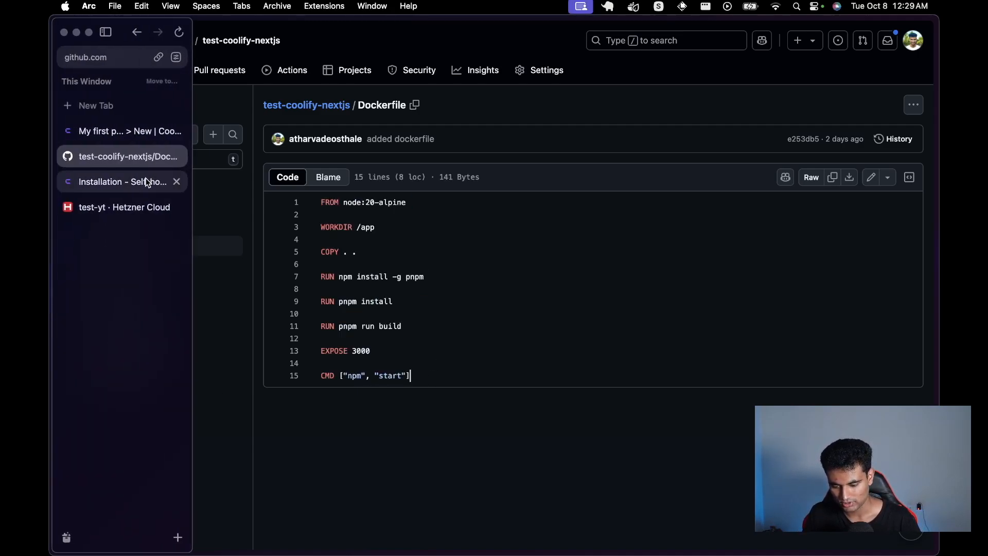
# Step: Copy the test-coolify-nextjs repository's HTTPS clone URL from the Code dropdown
pyautogui.click(82, 70)
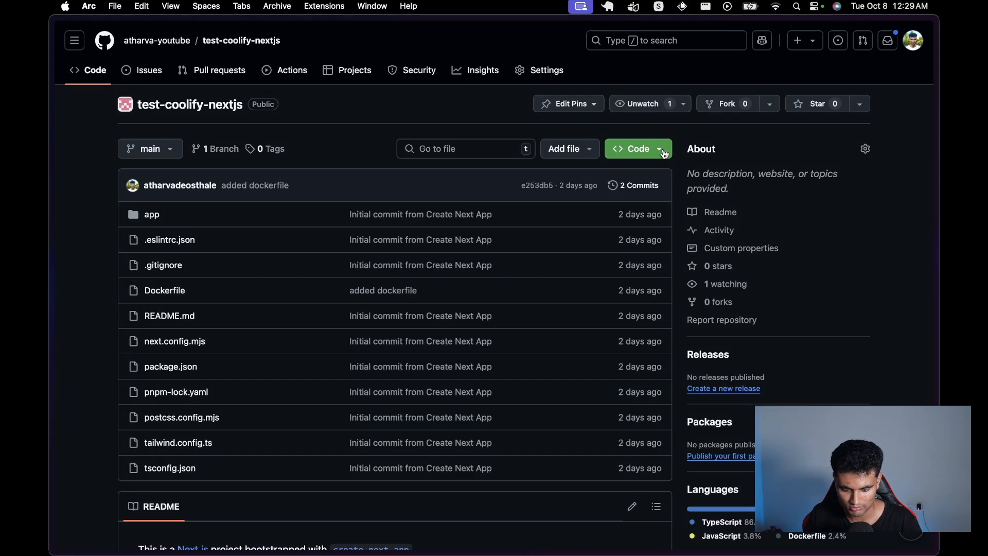
pyautogui.click(637, 148)
pyautogui.click(652, 259)
# Step: Go back to the Coolify New Resource tab
pyautogui.moveTo(49, 258)
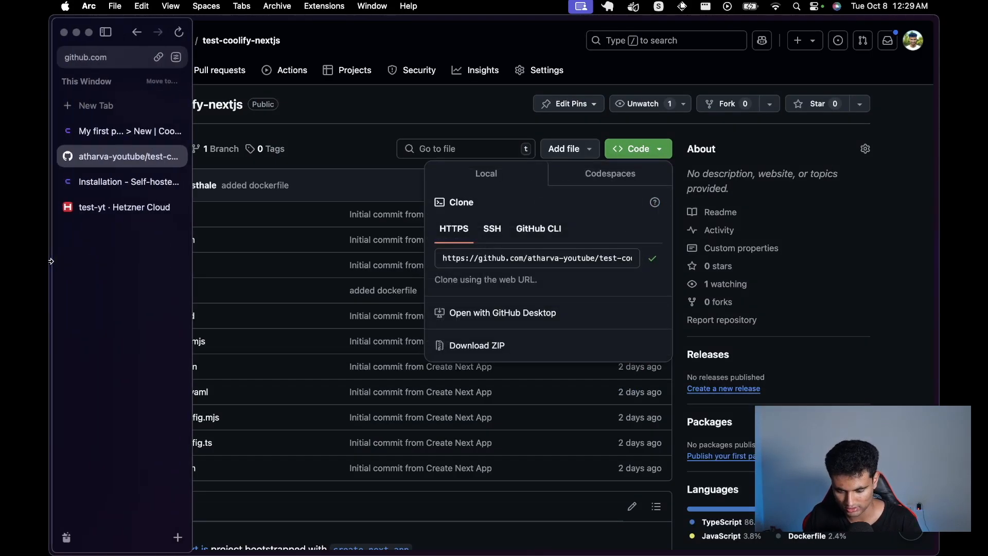
pyautogui.click(132, 187)
pyautogui.click(135, 131)
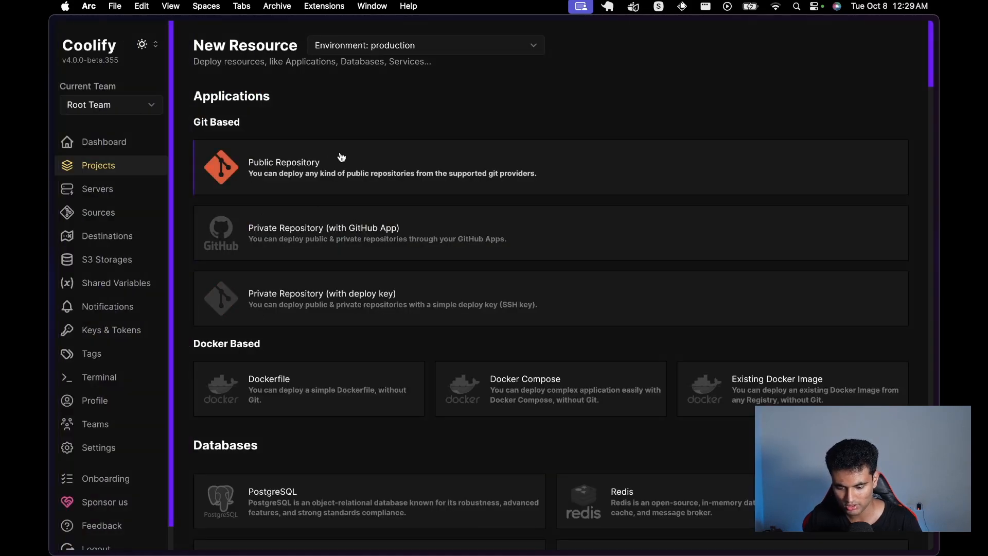
# Step: Add a Public Repository app from the pasted test-coolify-nextjs URL using the Dockerfile build pack
pyautogui.click(301, 169)
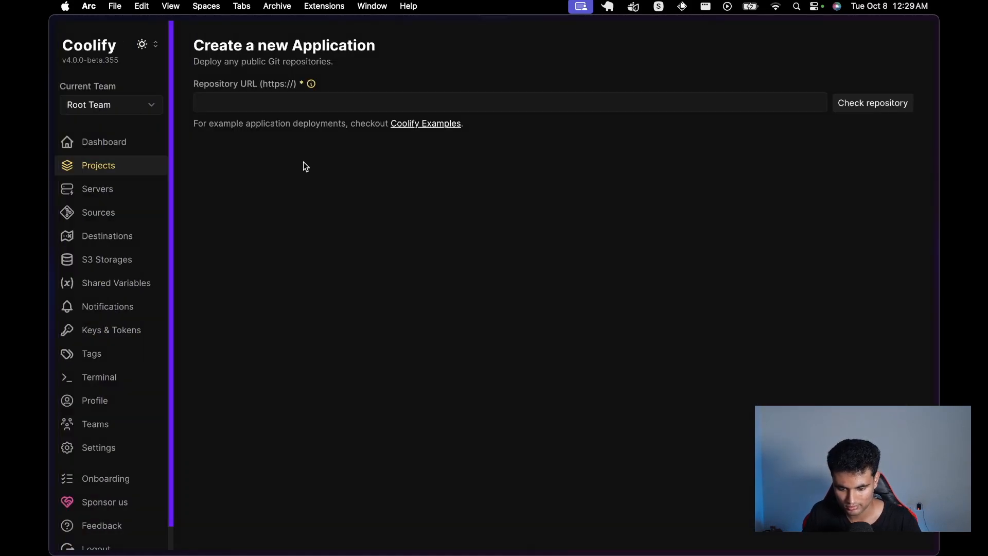
pyautogui.click(327, 109)
pyautogui.press('super+v')
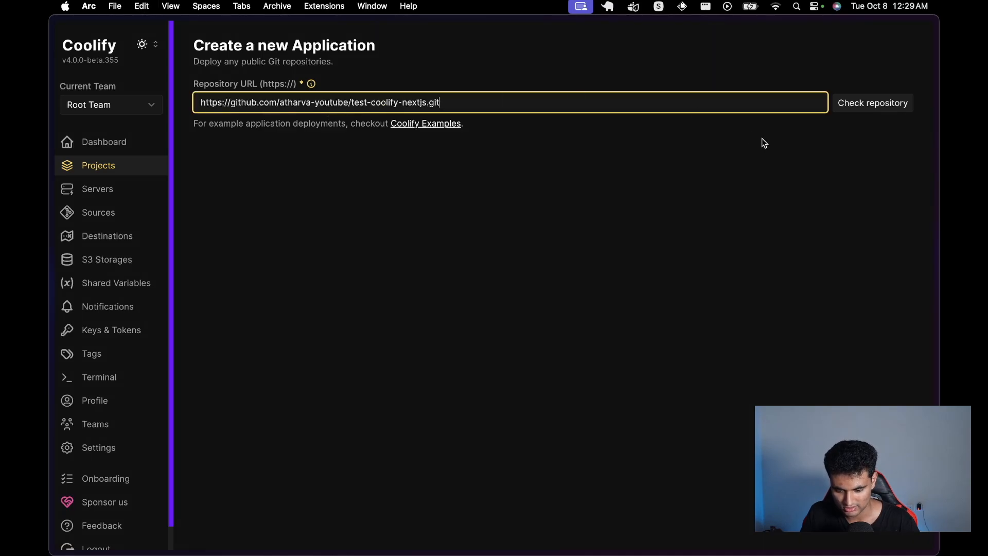
pyautogui.click(868, 107)
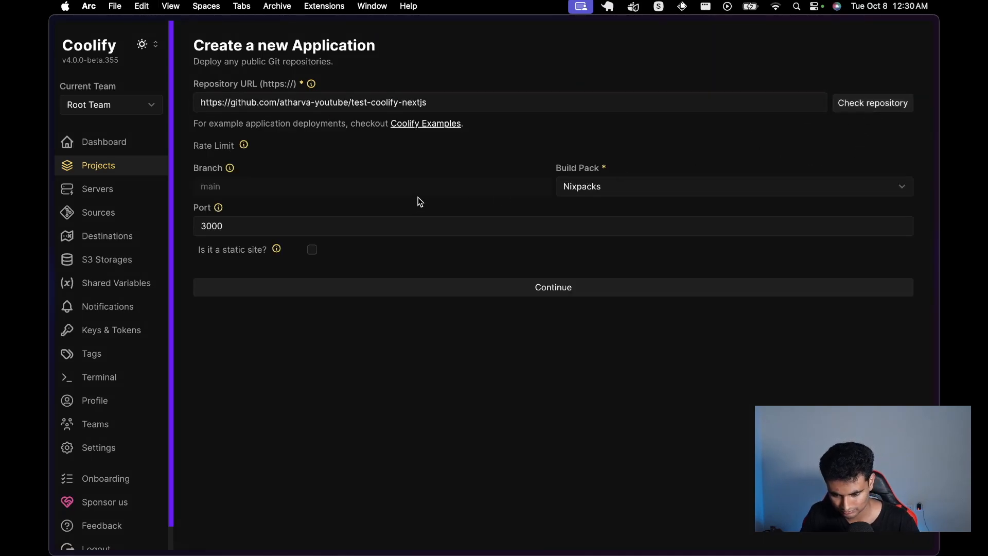
pyautogui.click(597, 187)
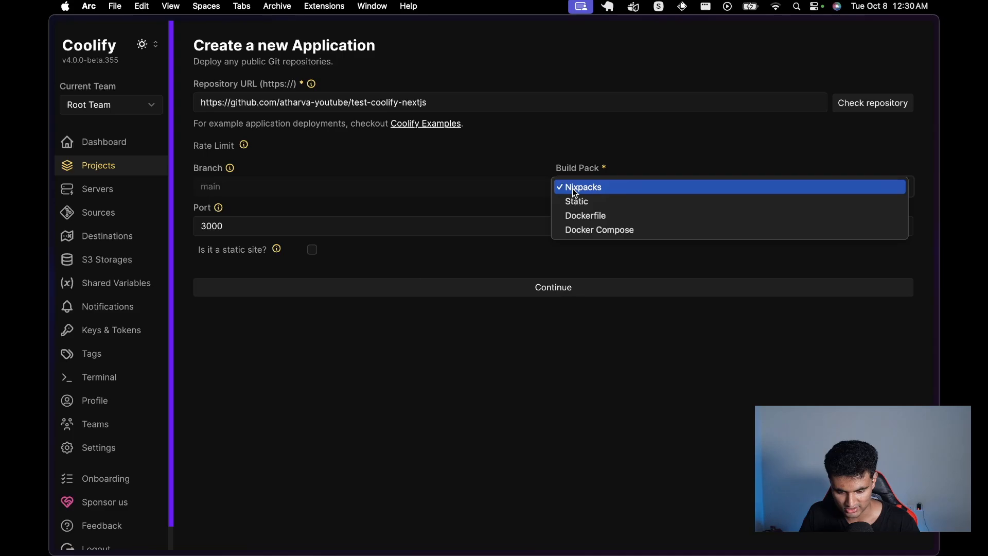
pyautogui.click(591, 217)
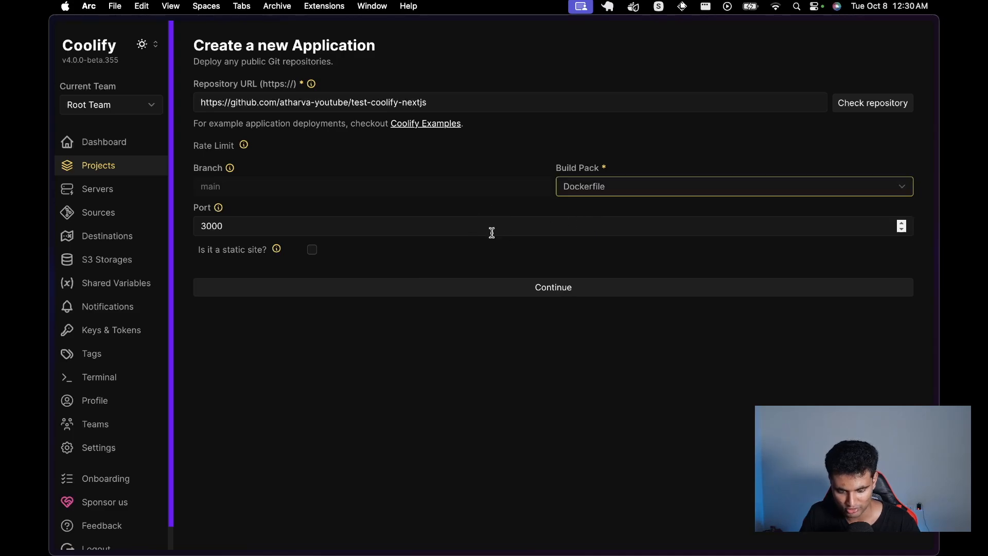
pyautogui.click(396, 227)
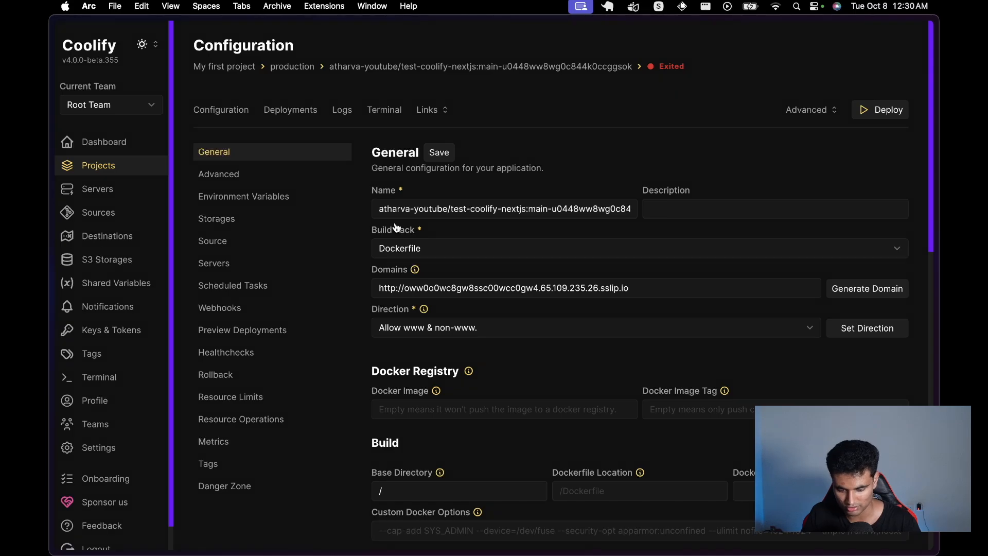
# Step: Review the Configuration page and trigger the first deployment of test-coolify-nextjs
pyautogui.scroll(-1, 396, 227)
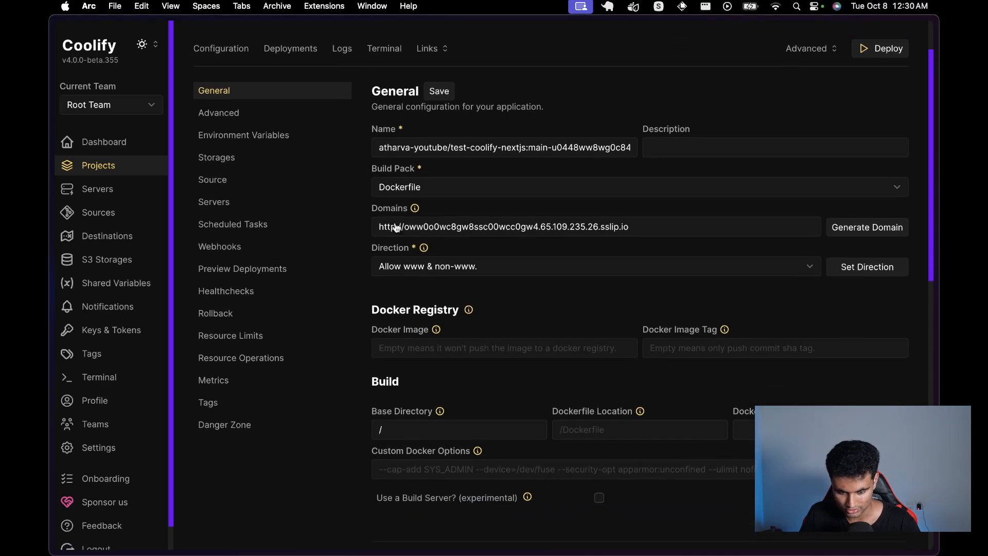
pyautogui.scroll(-8, 396, 227)
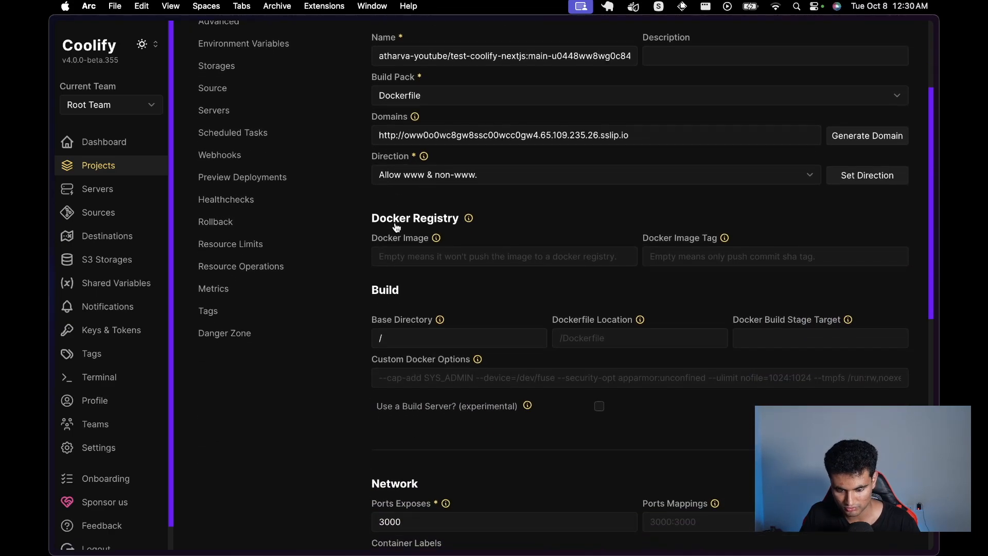
pyautogui.scroll(-9, 396, 227)
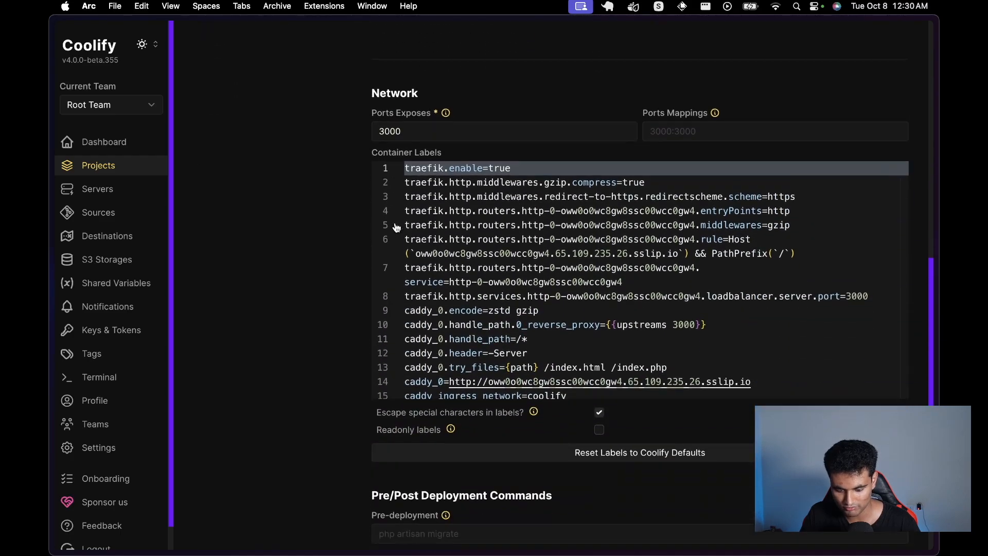
pyautogui.scroll(20, 396, 226)
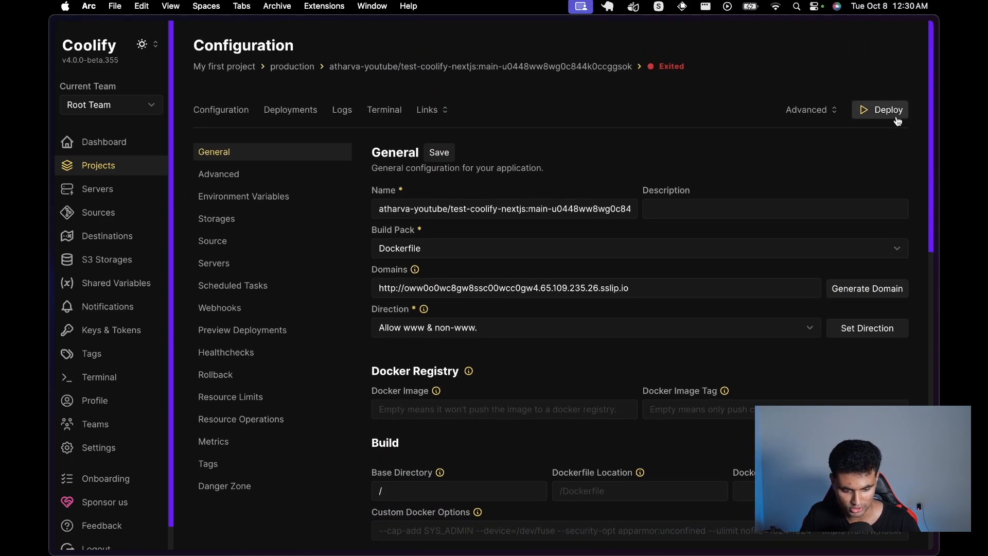
pyautogui.click(896, 118)
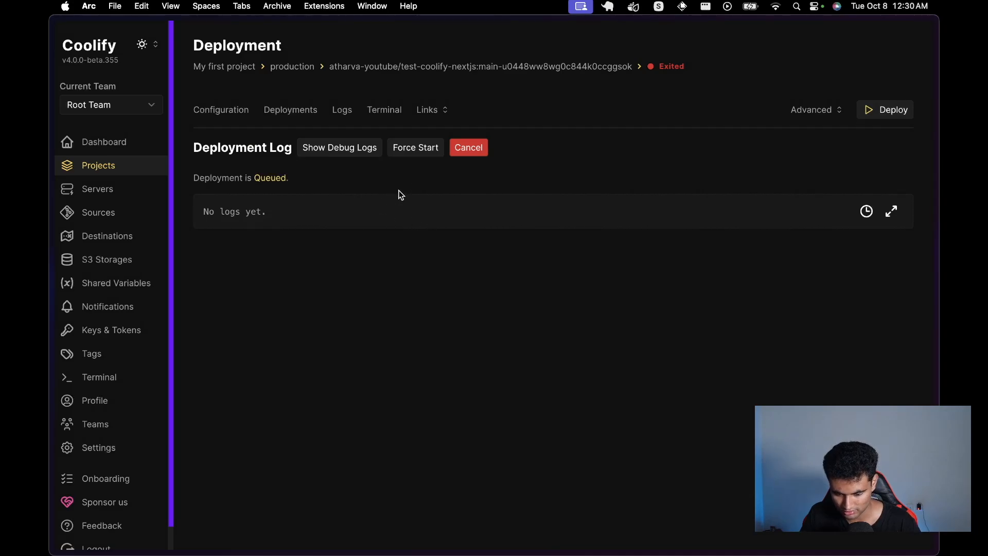
# Step: Show debug lines and follow the deployment log until the Next.js 14.2.14 build compiles
pyautogui.click(334, 150)
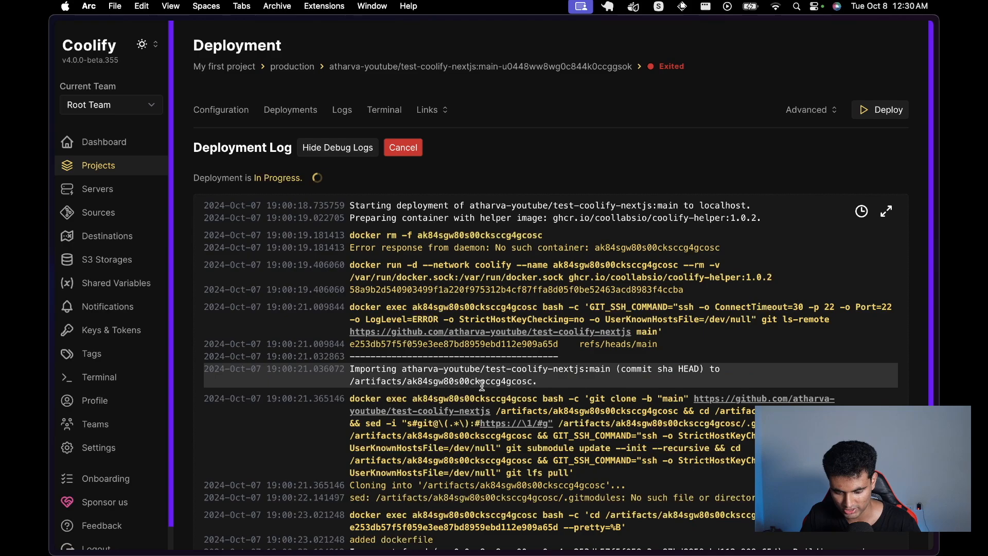
pyautogui.scroll(-2, 481, 385)
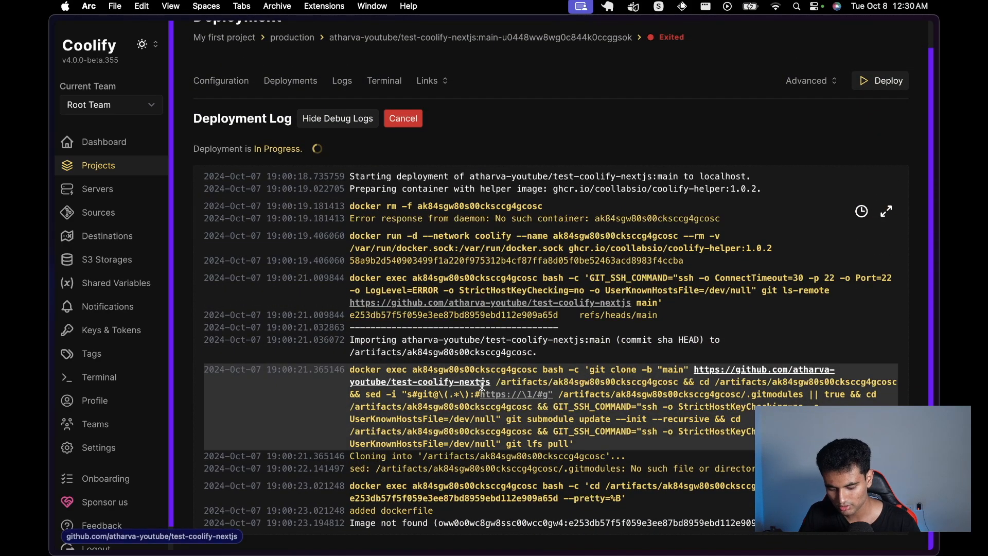
pyautogui.scroll(-2, 502, 396)
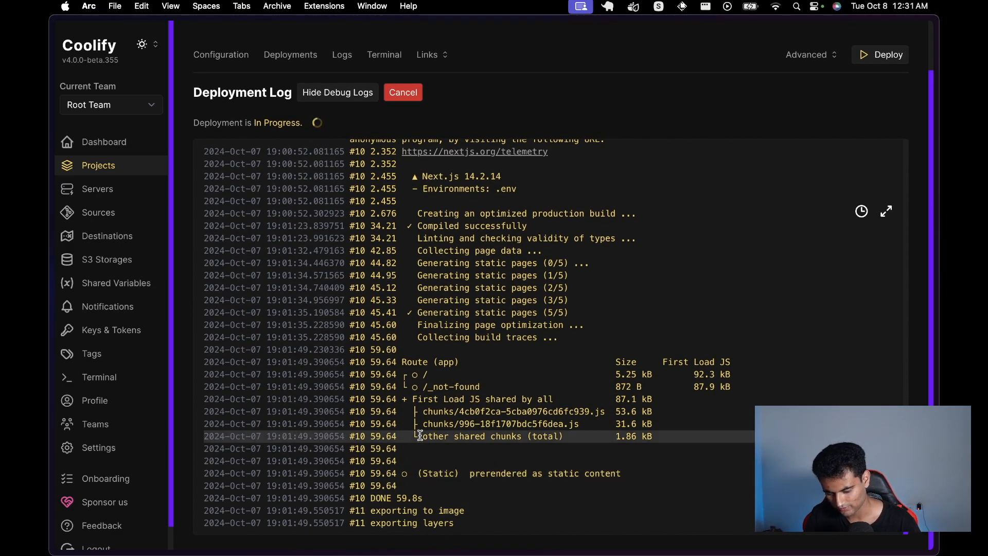
pyautogui.scroll(1, 419, 434)
pyautogui.scroll(-1, 514, 340)
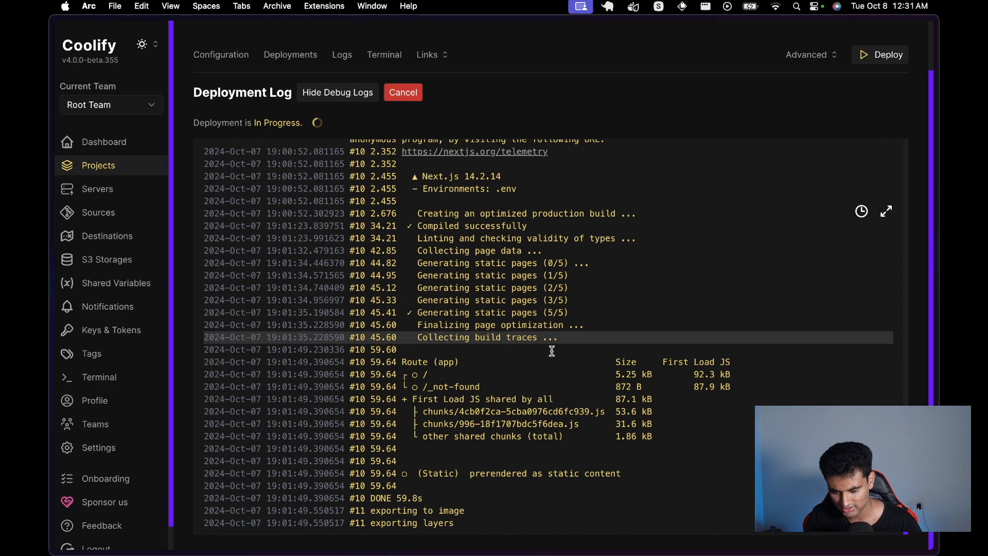
pyautogui.scroll(2, 515, 133)
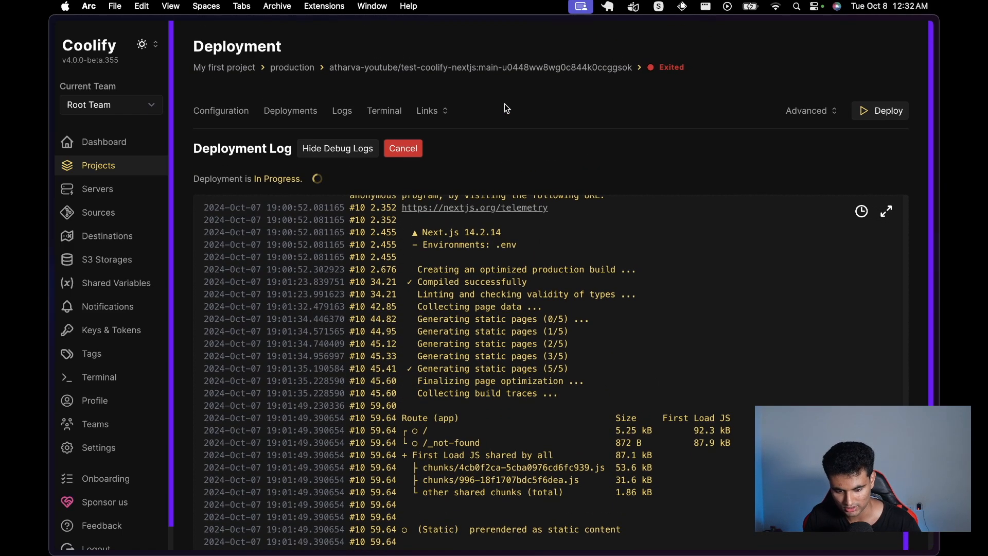
# Step: Stream the app's logs and highlight the next start command and local server address
pyautogui.click(342, 111)
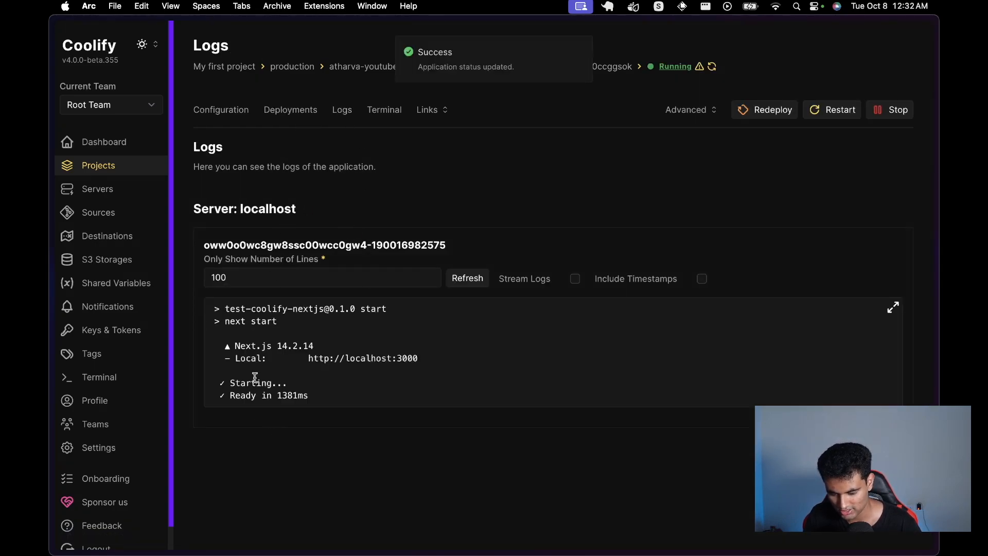
pyautogui.click(575, 278)
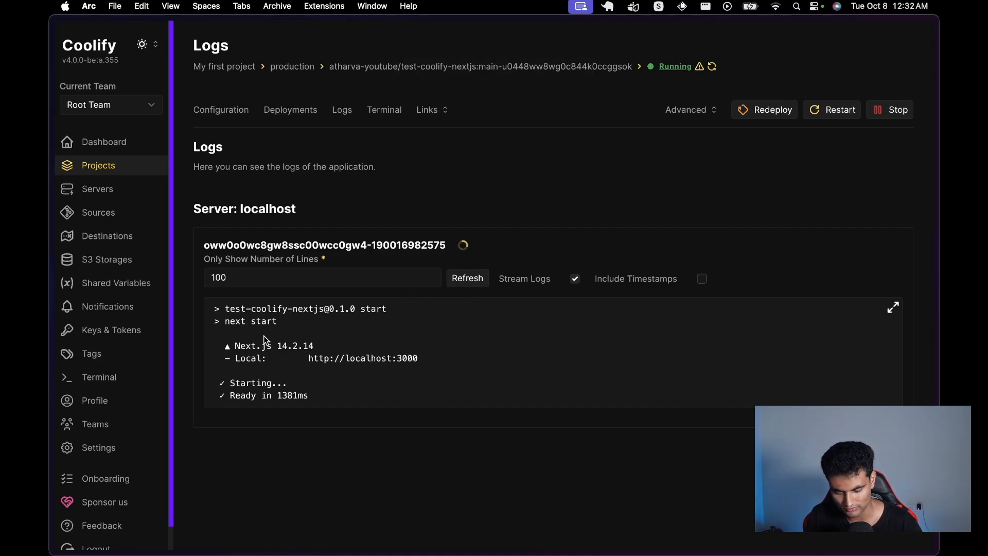
pyautogui.moveTo(226, 322); pyautogui.dragTo(275, 322)
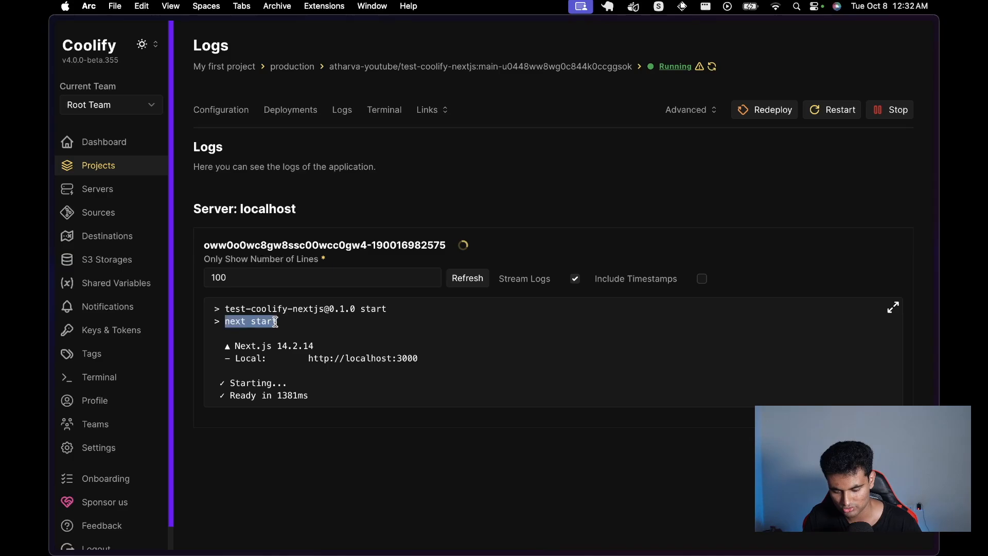
pyautogui.click(275, 322)
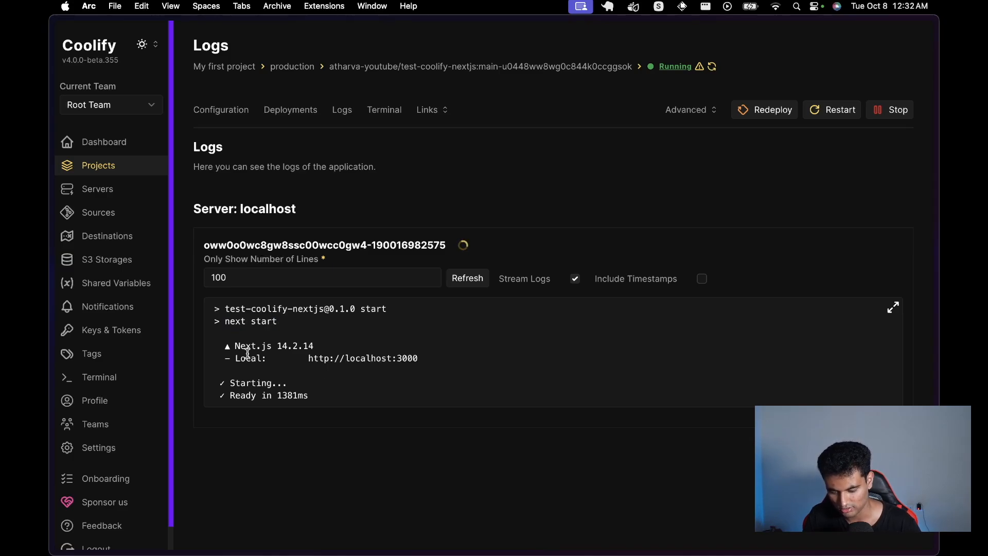
pyautogui.moveTo(246, 358); pyautogui.dragTo(270, 353)
pyautogui.click(329, 358)
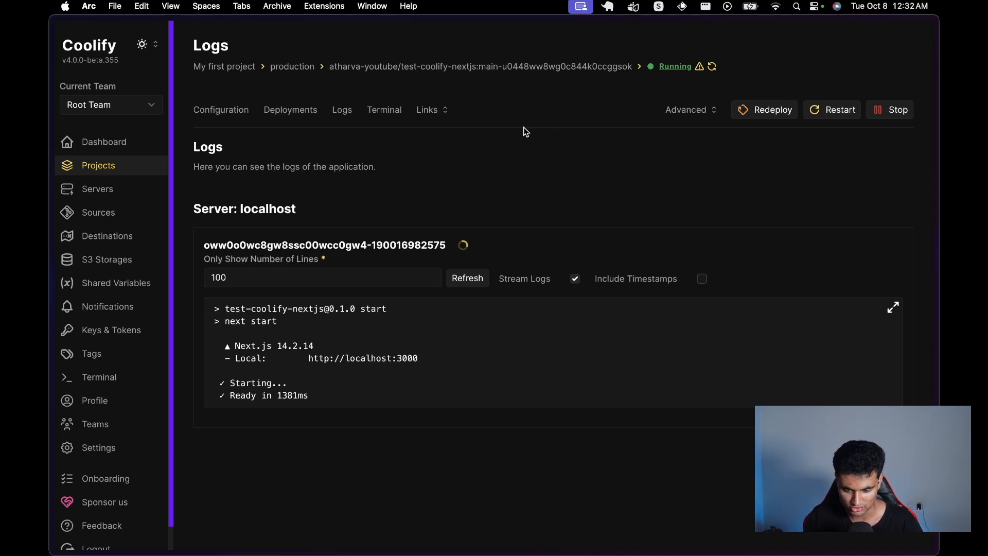
# Step: Check the Next.js starter page at the app's sslip.io link, then close that tab
pyautogui.click(437, 110)
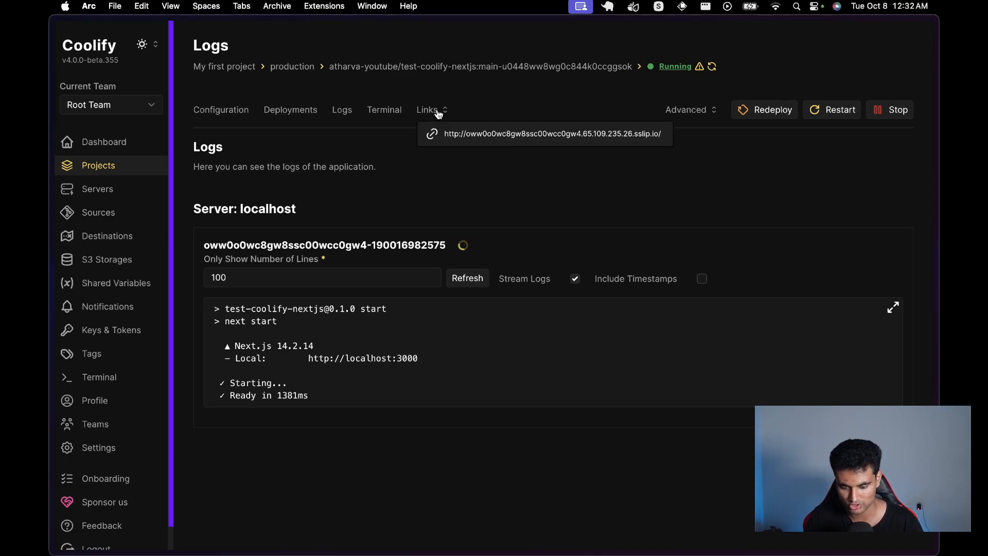
pyautogui.click(506, 134)
pyautogui.moveTo(50, 174)
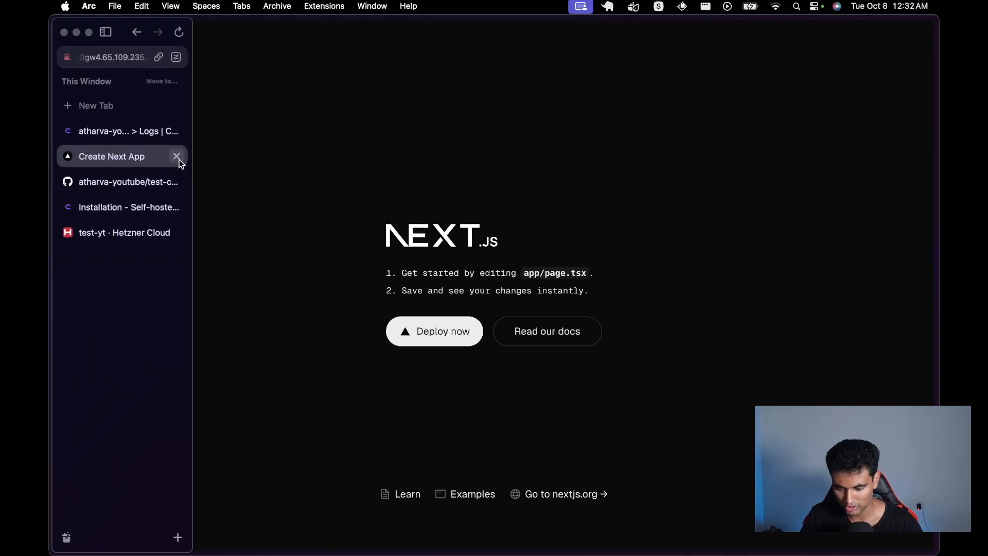
pyautogui.click(178, 157)
pyautogui.click(383, 197)
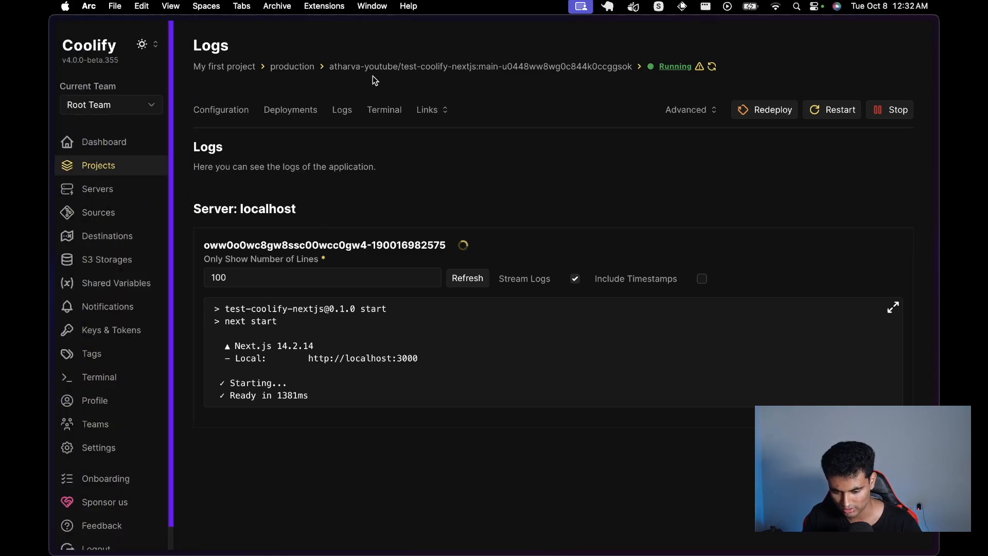
pyautogui.click(197, 109)
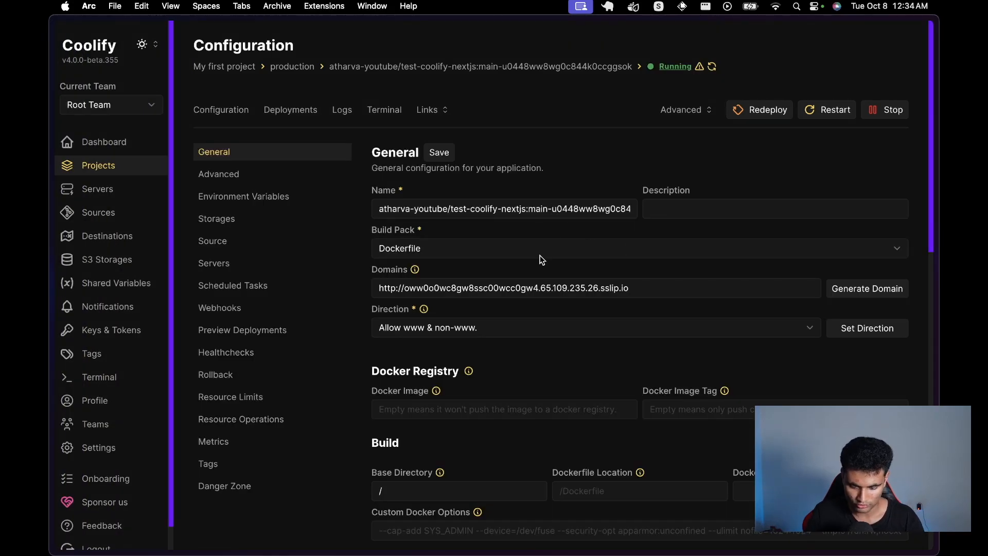
pyautogui.tripleClick(535, 286)
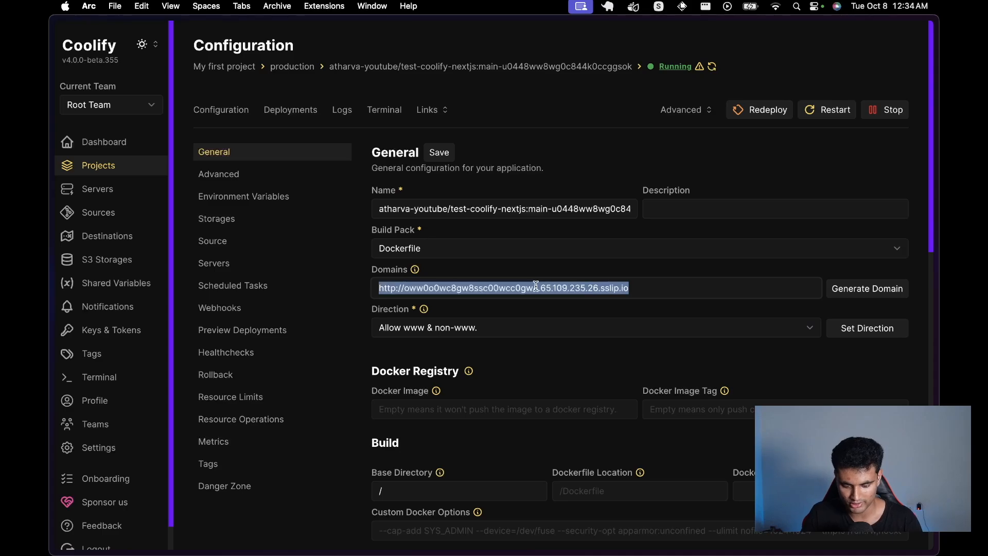
pyautogui.press('BackSpace')
pyautogui.write('https')
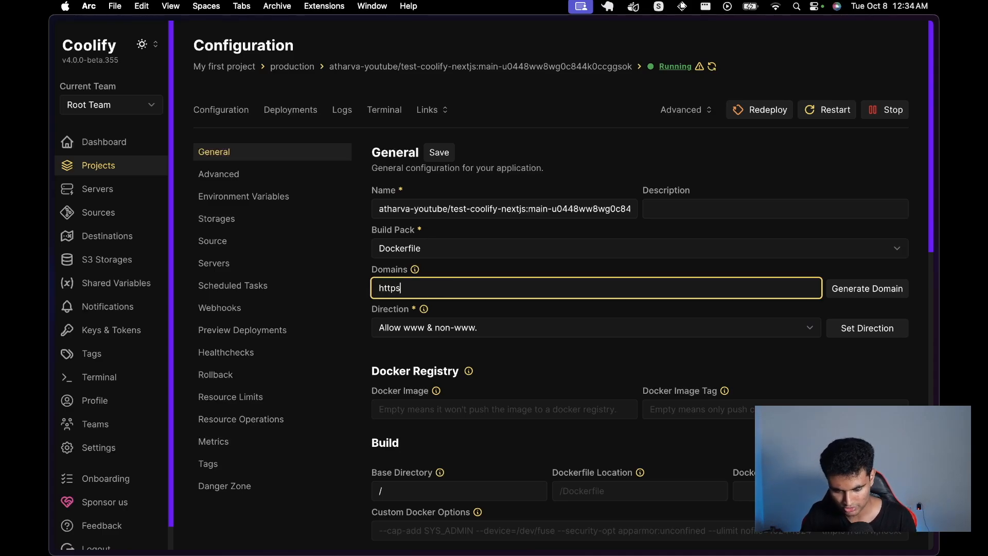
pyautogui.write('://')
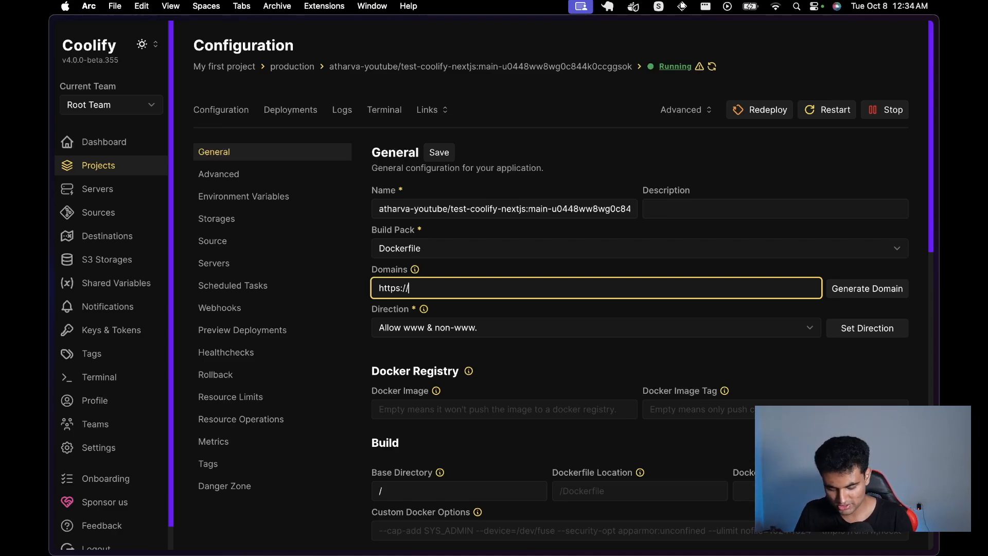
pyautogui.write('test-coolify')
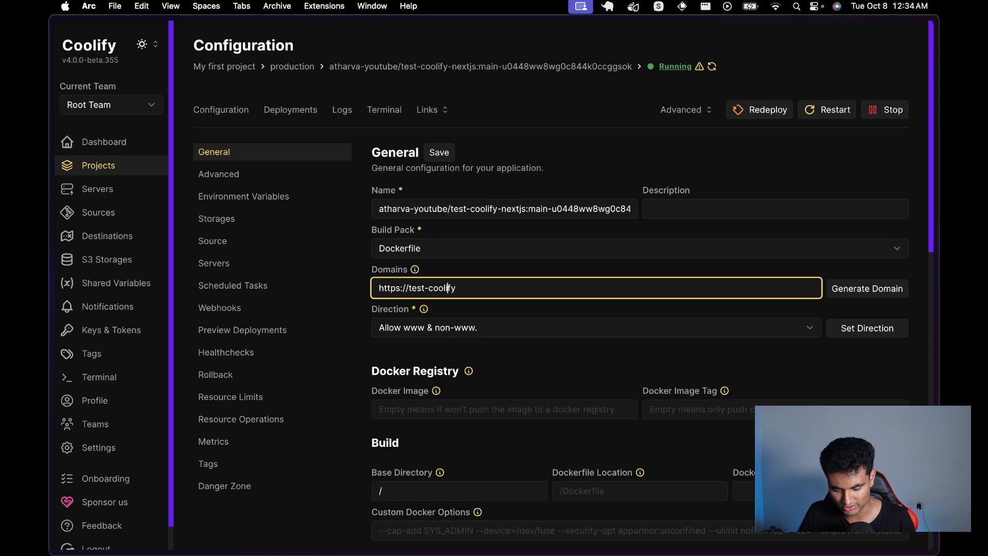
pyautogui.write('t-')
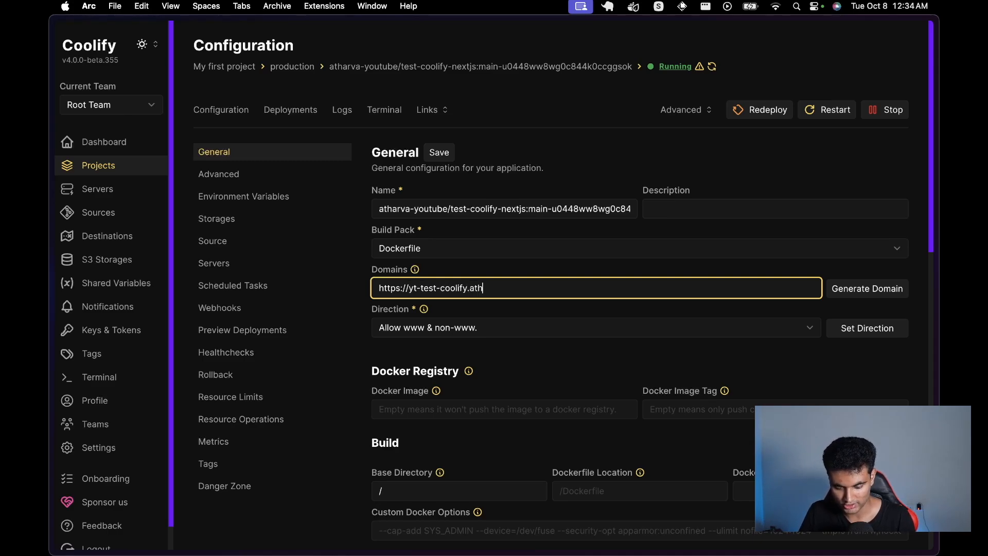
pyautogui.write('arva,codes')
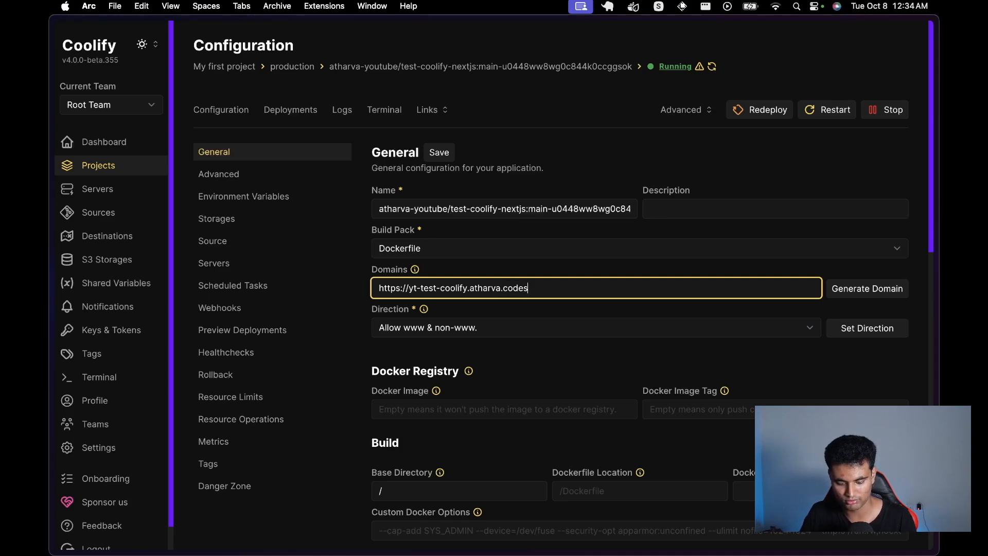
pyautogui.click(624, 262)
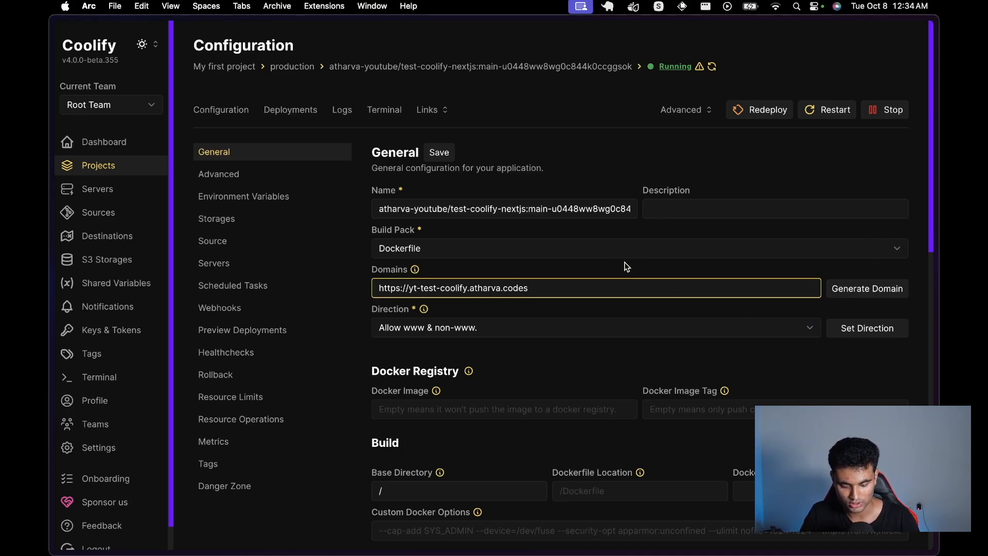
pyautogui.click(439, 155)
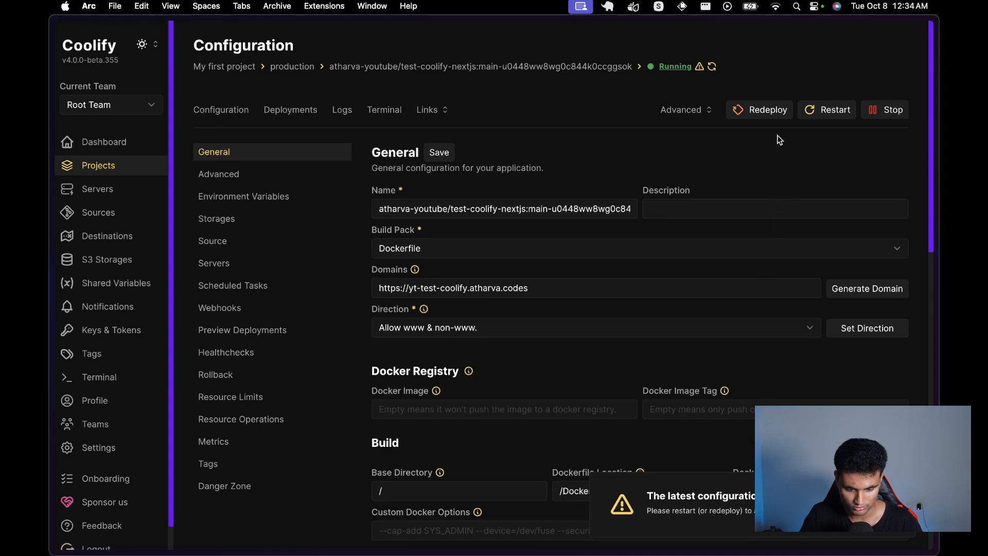
# Step: Restart the application and review its deployment log so the new domain takes effect
pyautogui.click(821, 114)
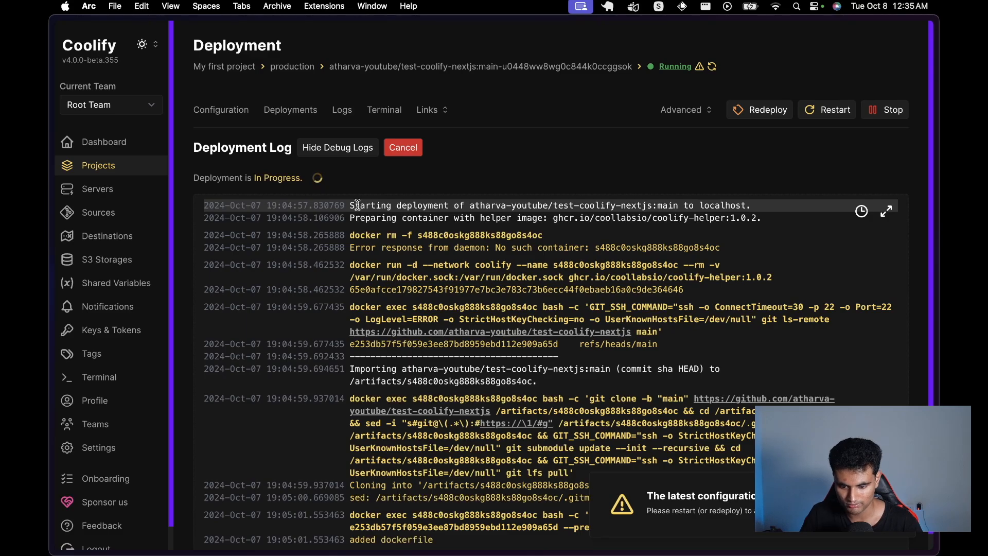
pyautogui.scroll(-2, 385, 311)
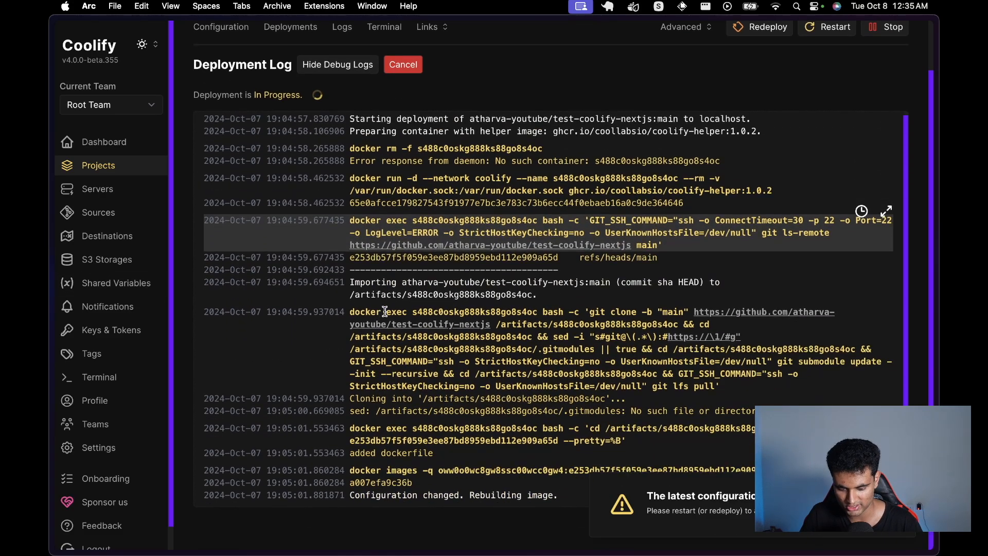
pyautogui.scroll(-10, 385, 311)
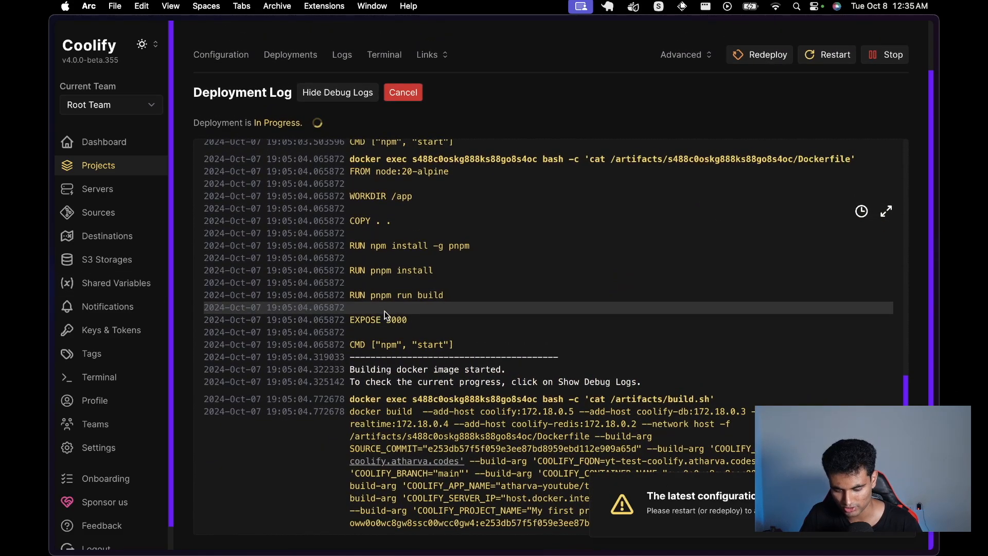
pyautogui.scroll(6, 384, 311)
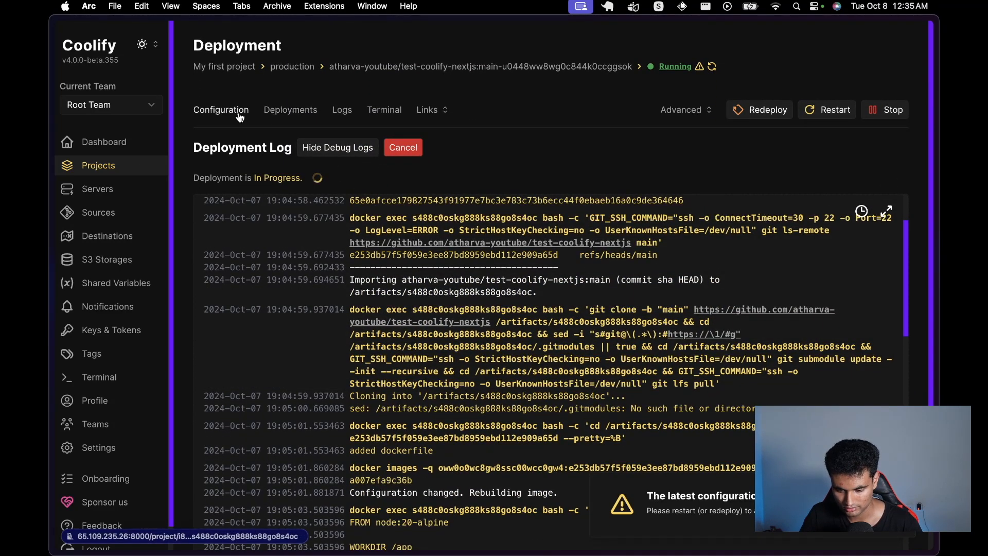
# Step: Return to the app's Configuration and switch over to the Cloudflare dashboard
pyautogui.click(239, 113)
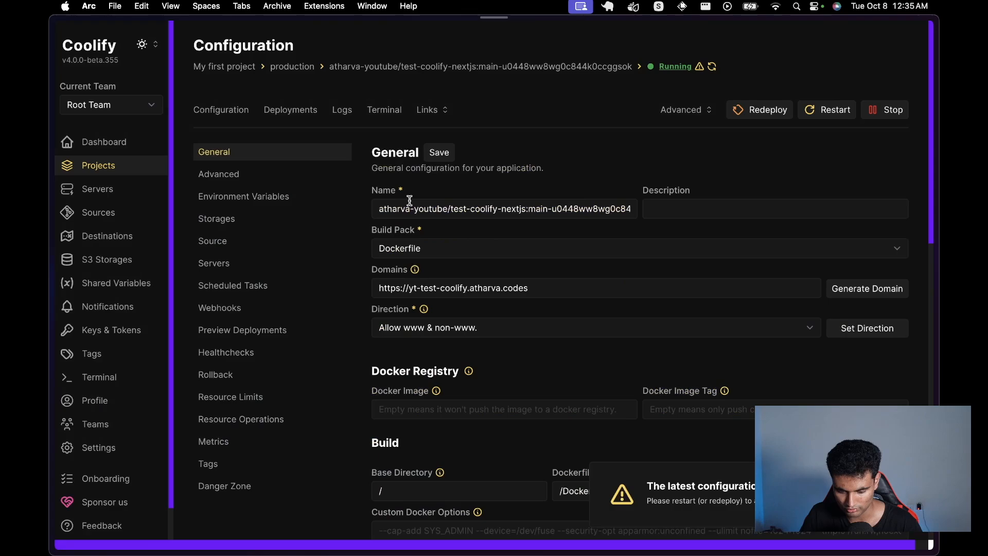
pyautogui.moveTo(50, 219)
pyautogui.click(119, 131)
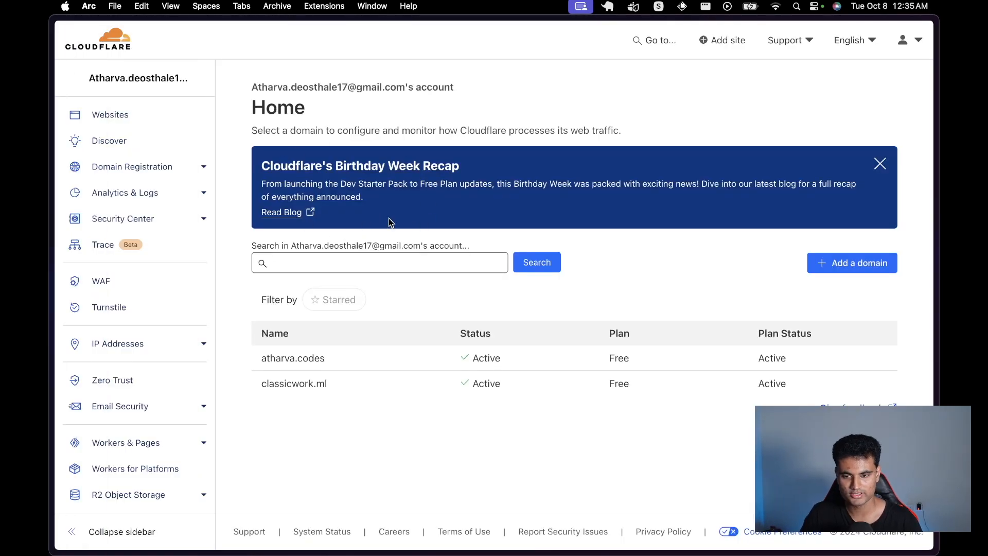
# Step: Open atharva.codes' DNS records and start a new record, defaulting to a proxied A type
pyautogui.click(327, 361)
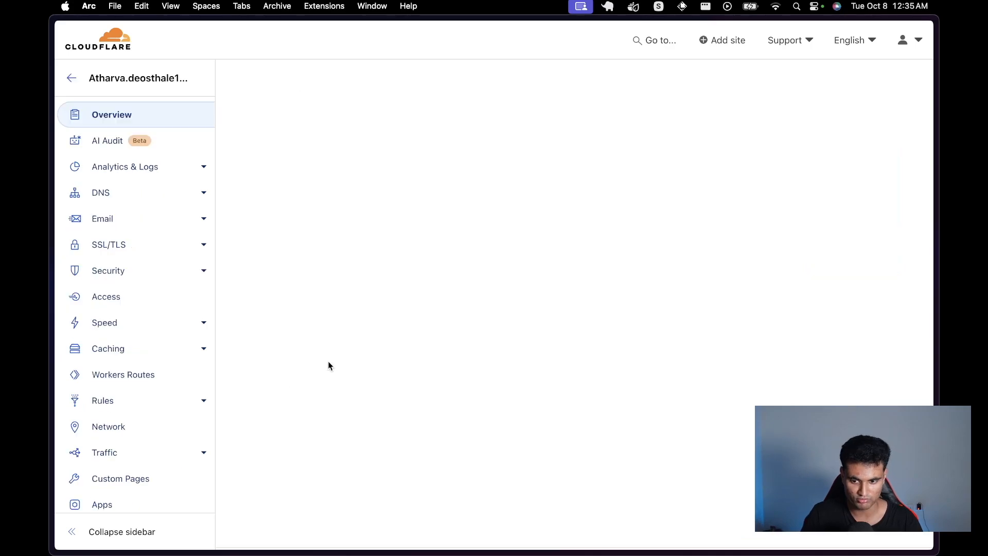
pyautogui.click(156, 198)
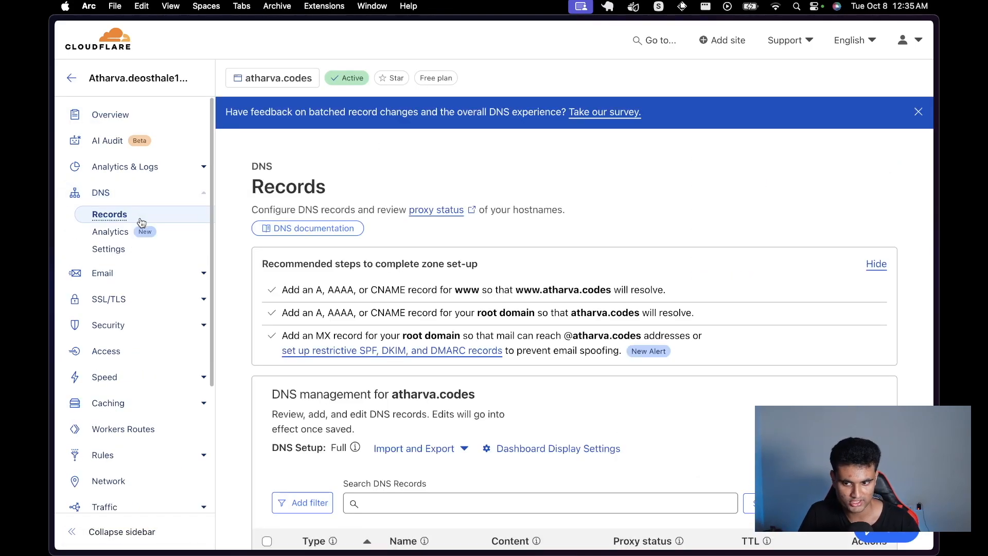
pyautogui.scroll(-3, 433, 385)
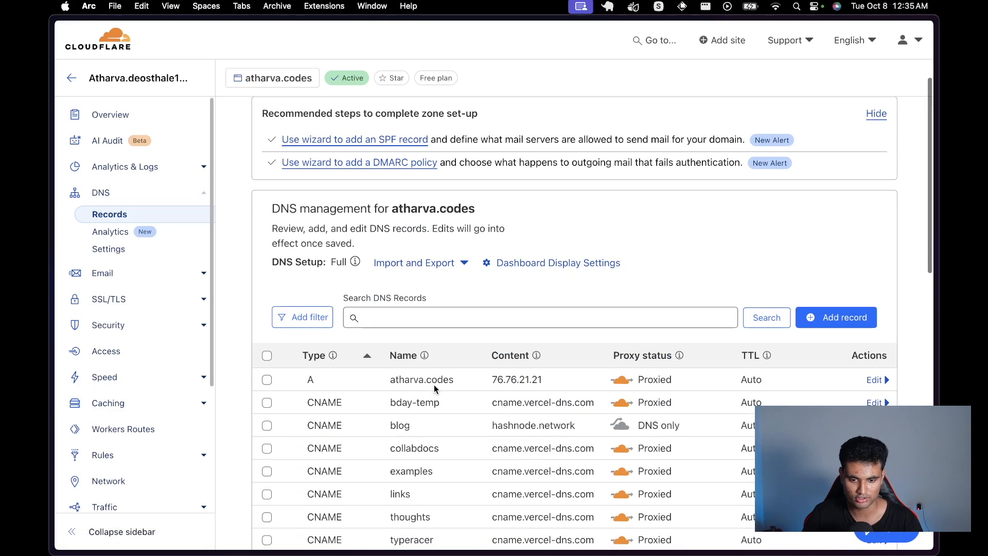
pyautogui.scroll(-2, 434, 384)
pyautogui.scroll(4, 433, 384)
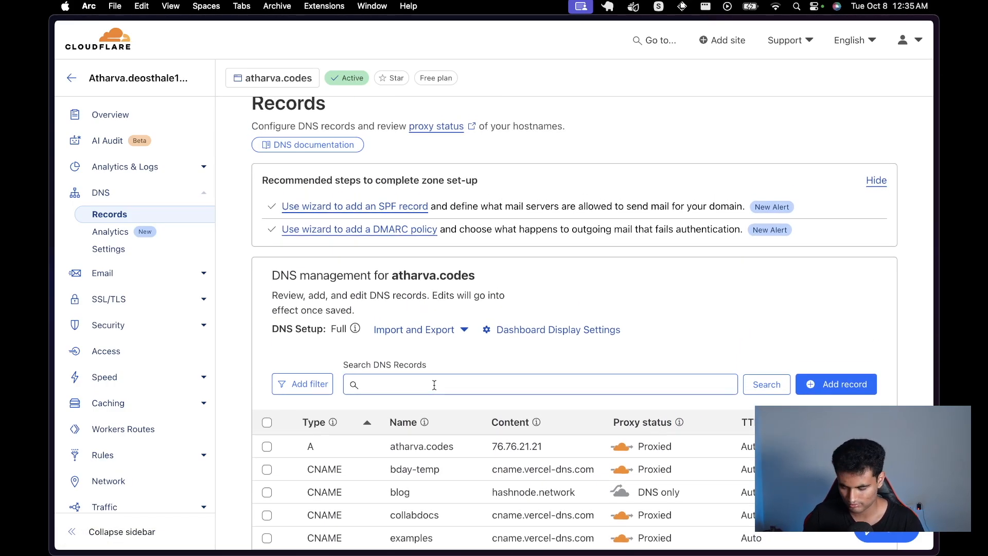
pyautogui.click(846, 385)
pyautogui.scroll(-3, 846, 385)
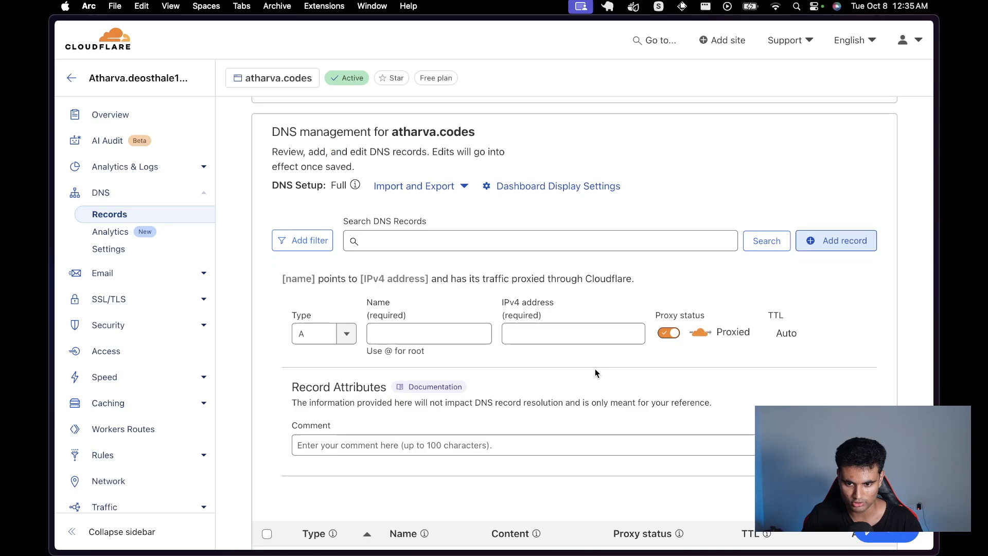
# Step: Name the new A record yt-test-coolify, after checking the app's domain in Coolify
pyautogui.click(399, 335)
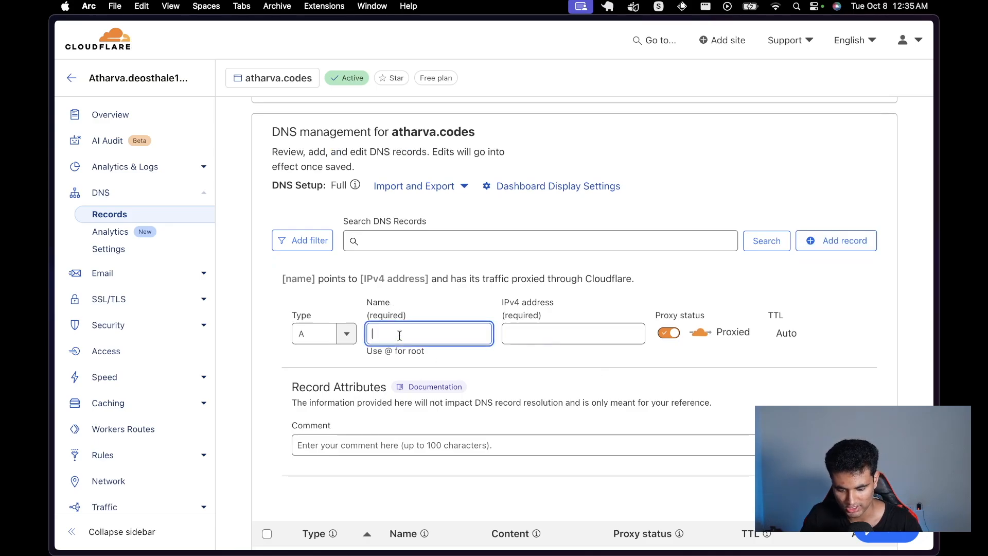
pyautogui.moveTo(52, 201)
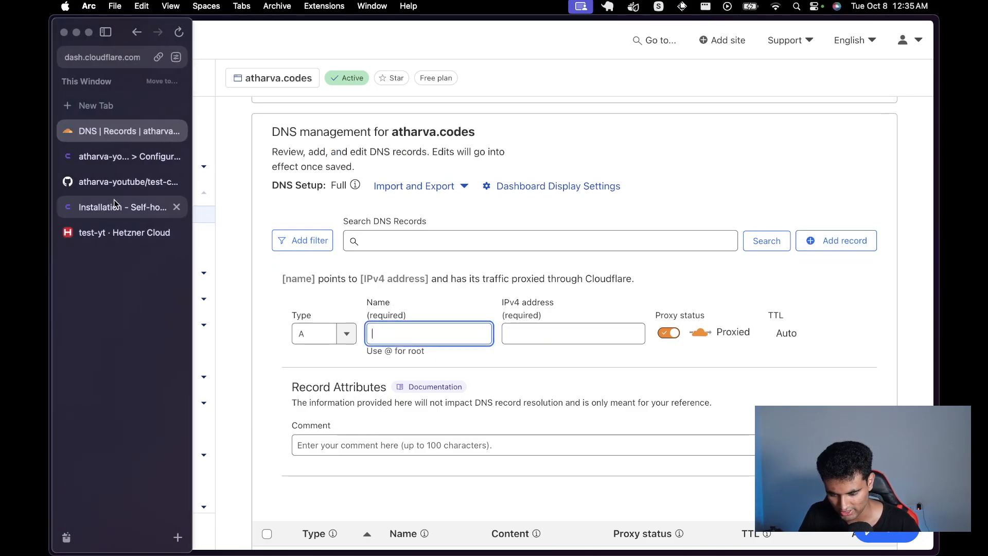
pyautogui.click(127, 162)
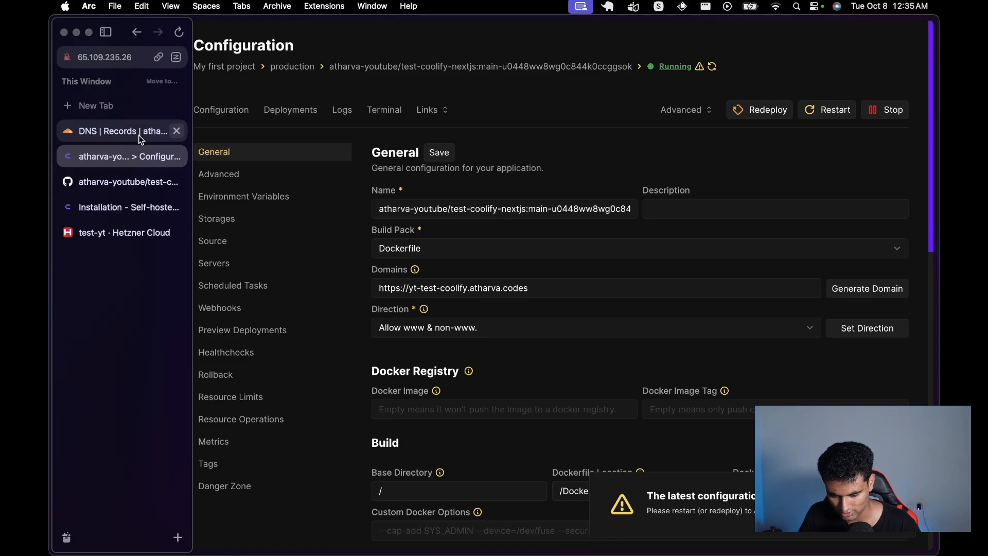
pyautogui.click(141, 133)
pyautogui.write('yt')
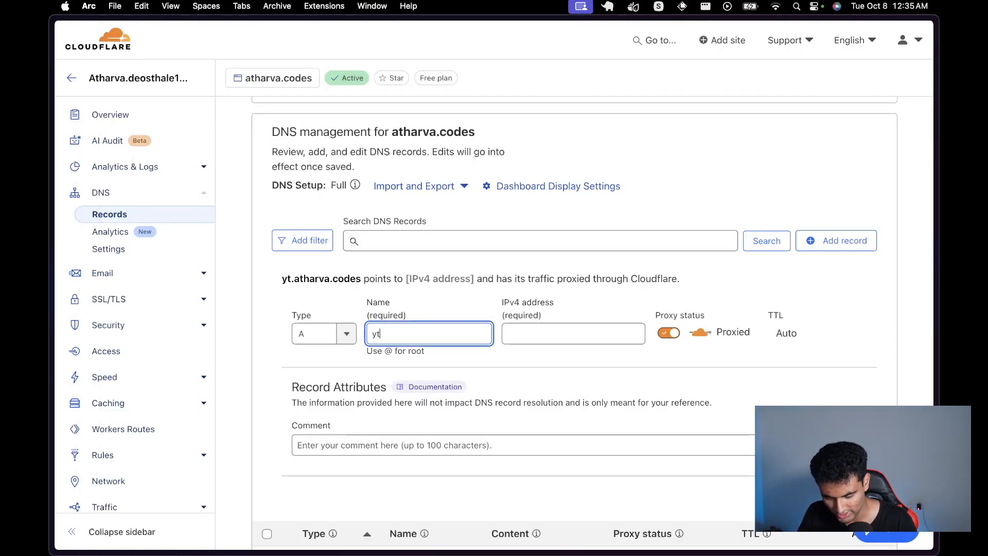
pyautogui.write('-test-')
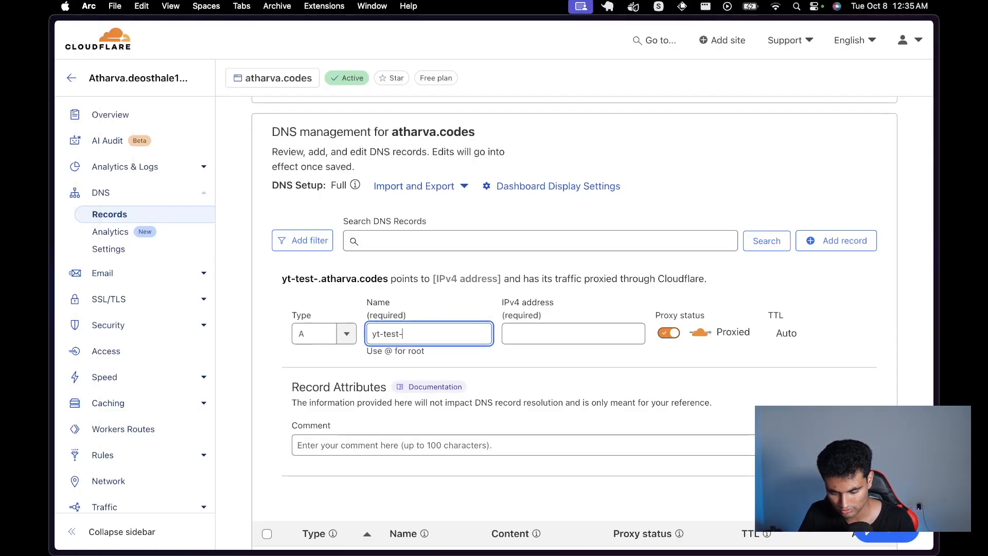
pyautogui.write('coolify')
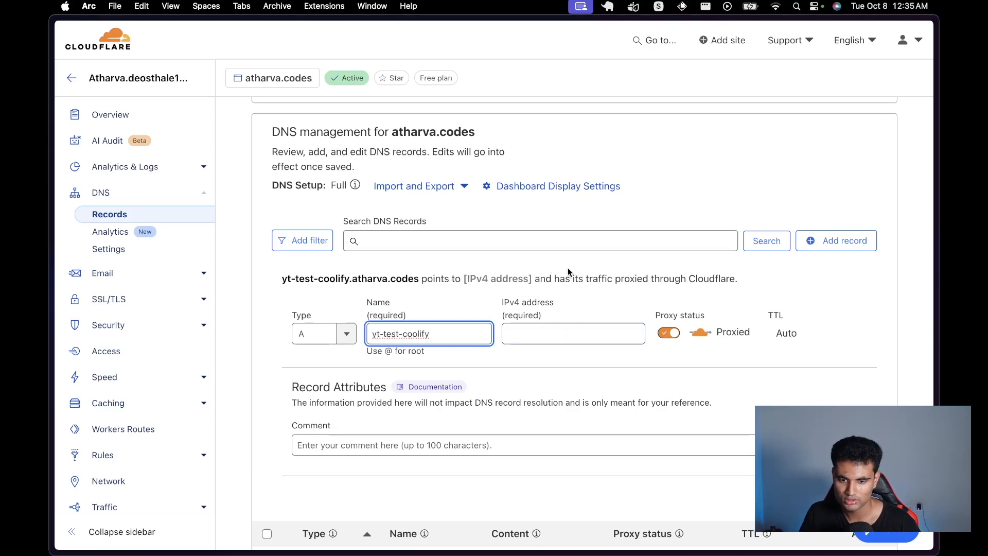
# Step: Point the record to IPv4 65.109.235.26, keep it proxied, and save it
pyautogui.click(589, 331)
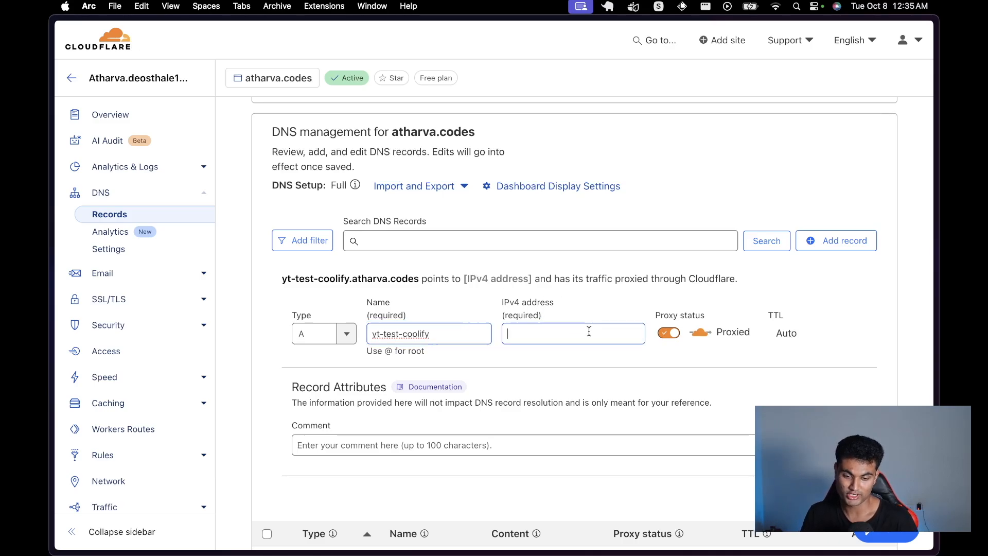
pyautogui.click(582, 363)
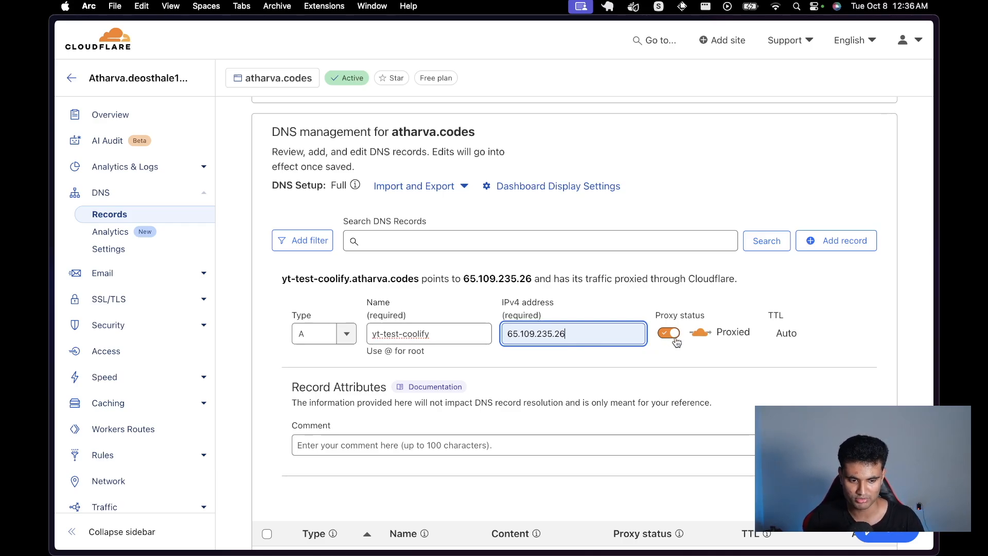
pyautogui.scroll(-2, 676, 342)
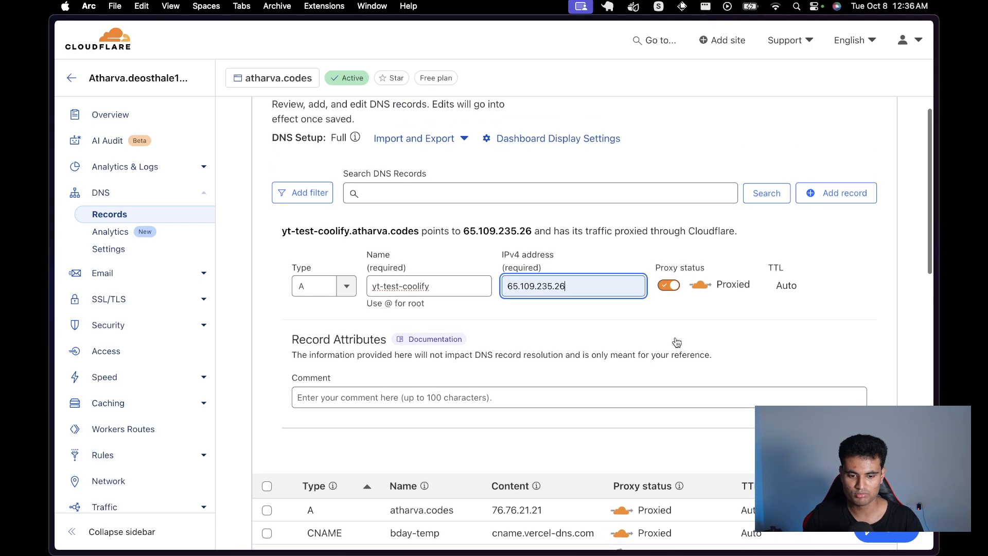
pyautogui.scroll(1, 675, 342)
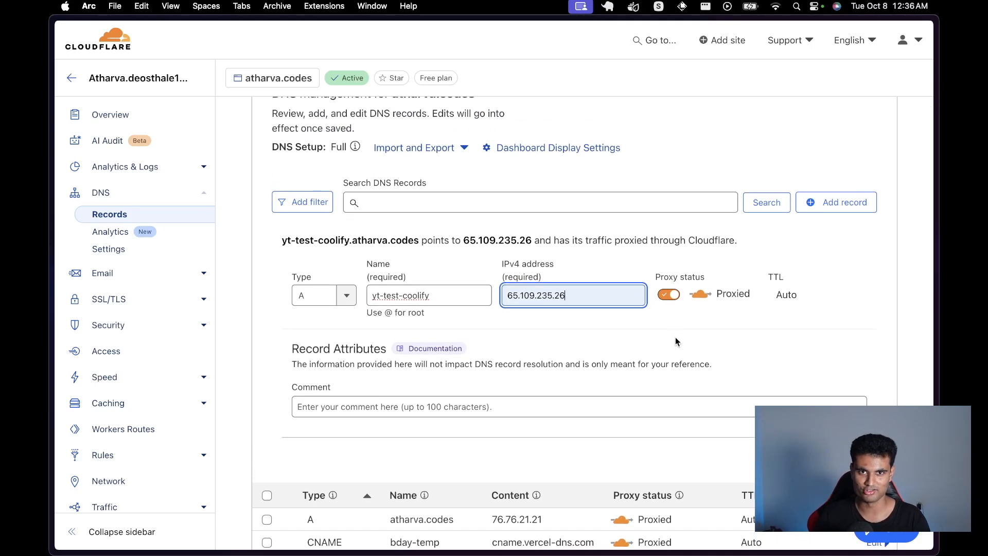
pyautogui.scroll(-5, 675, 339)
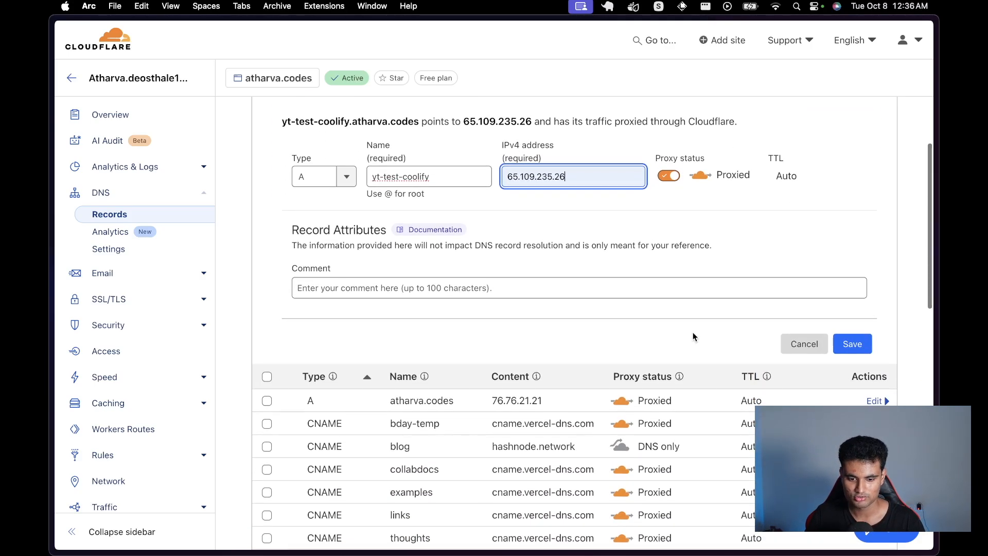
pyautogui.click(852, 347)
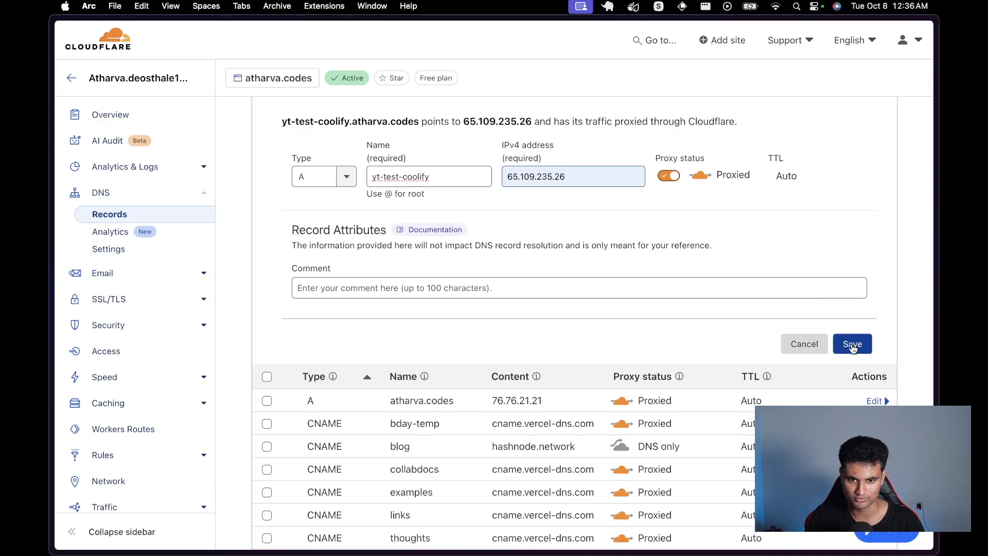
pyautogui.scroll(12, 773, 244)
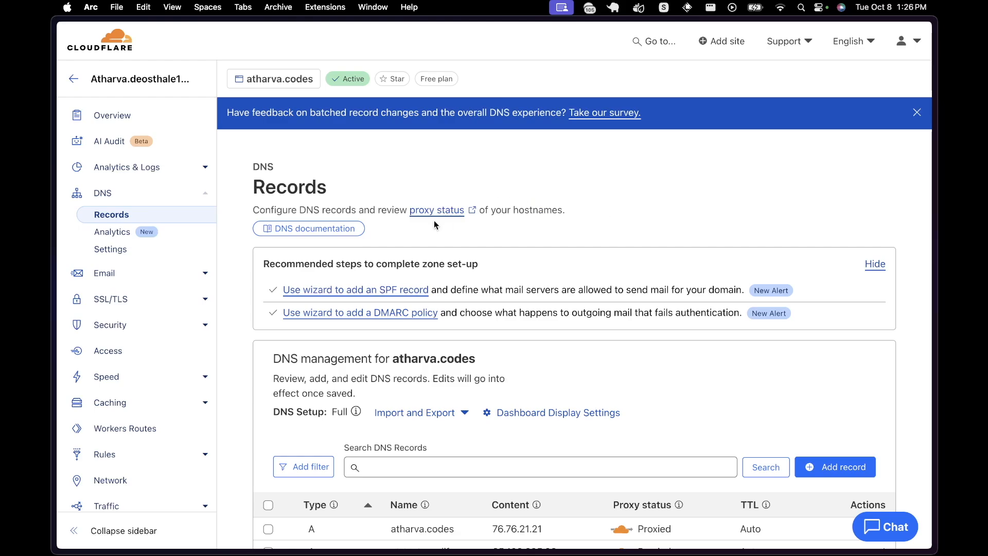
# Step: Change the atharva.codes SSL/TLS encryption mode to Full and save
pyautogui.click(150, 299)
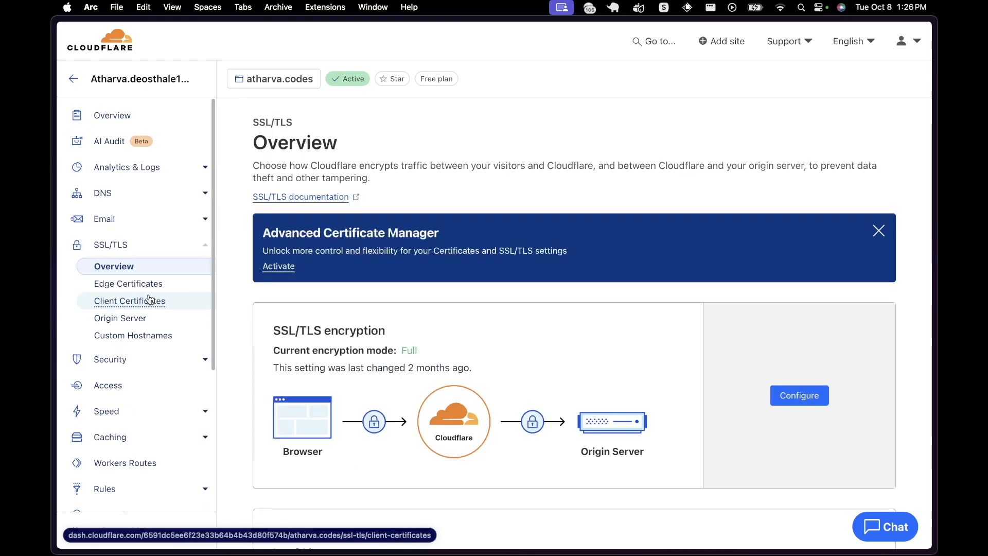
pyautogui.scroll(-3, 549, 366)
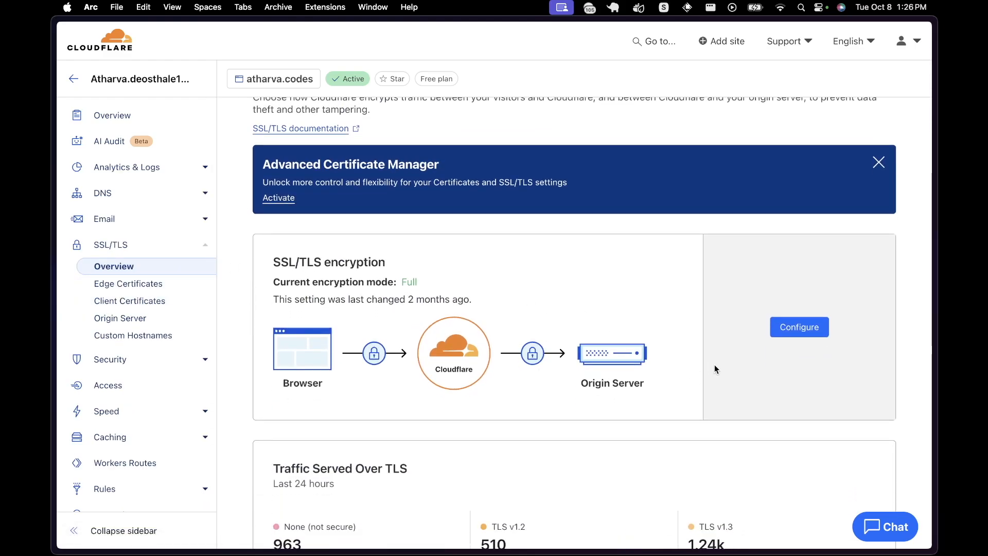
pyautogui.click(810, 327)
pyautogui.scroll(-5, 655, 355)
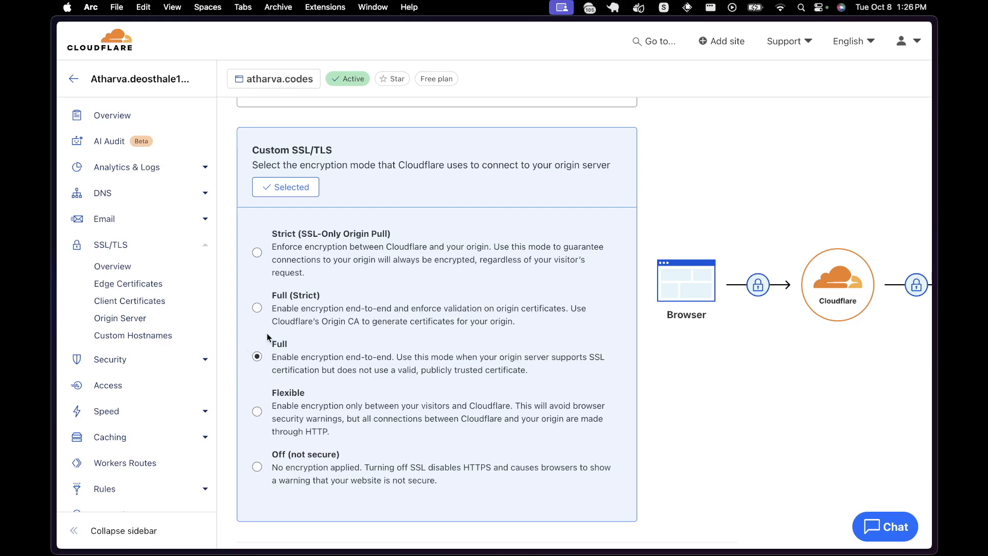
pyautogui.scroll(-3, 434, 391)
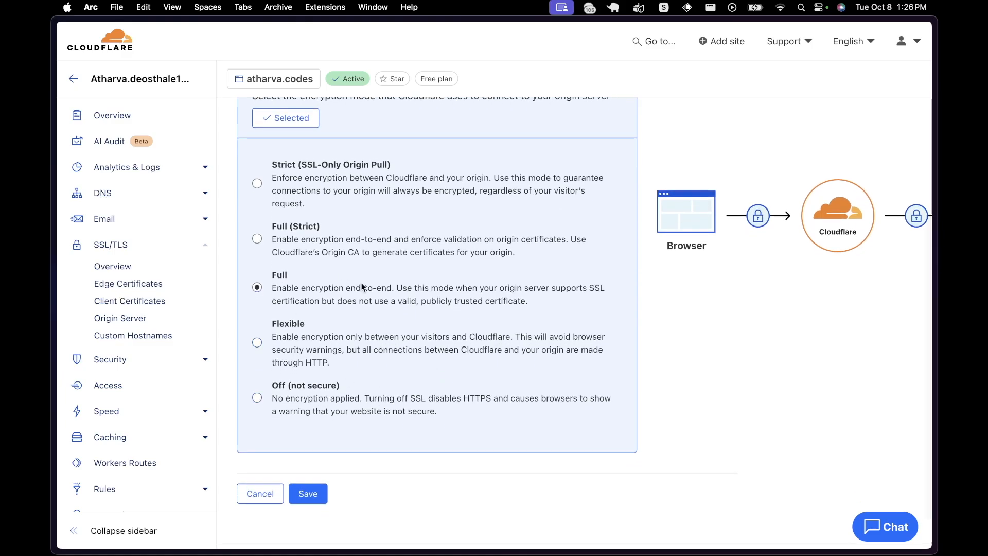
pyautogui.click(304, 492)
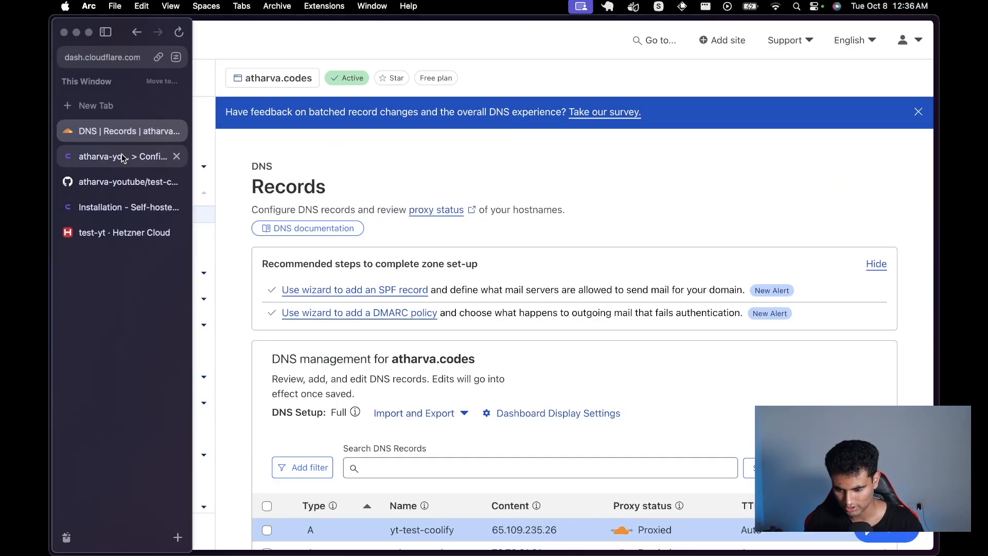
# Step: Check the Coolify Domains field, then load yt-test-coolify.atharva.codes in a new tab
pyautogui.click(123, 158)
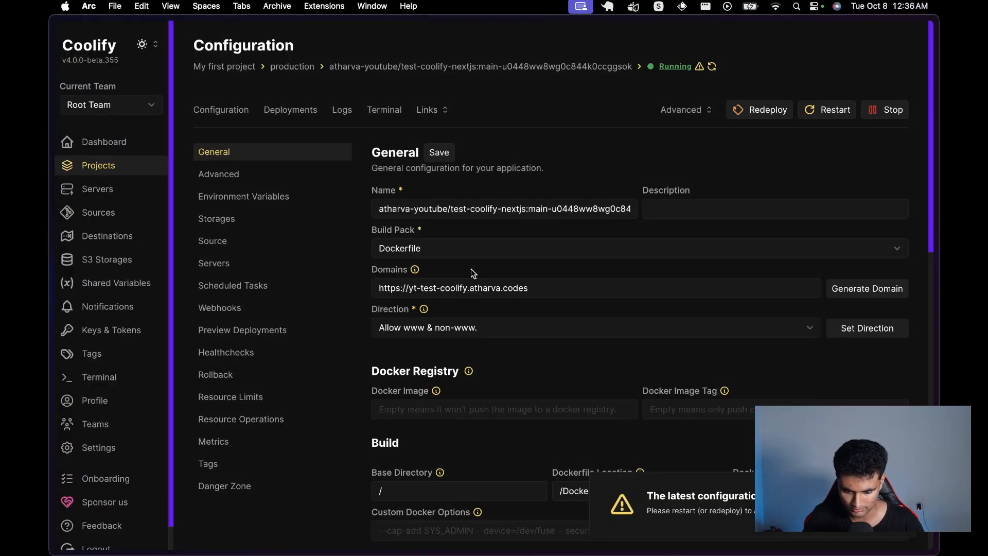
pyautogui.moveTo(51, 239)
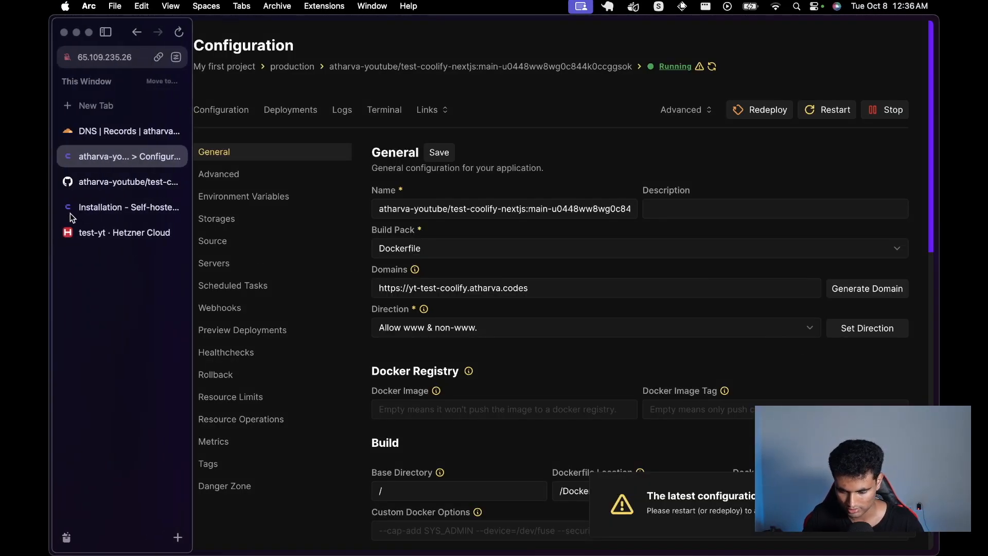
pyautogui.click(132, 109)
pyautogui.write('yt-t')
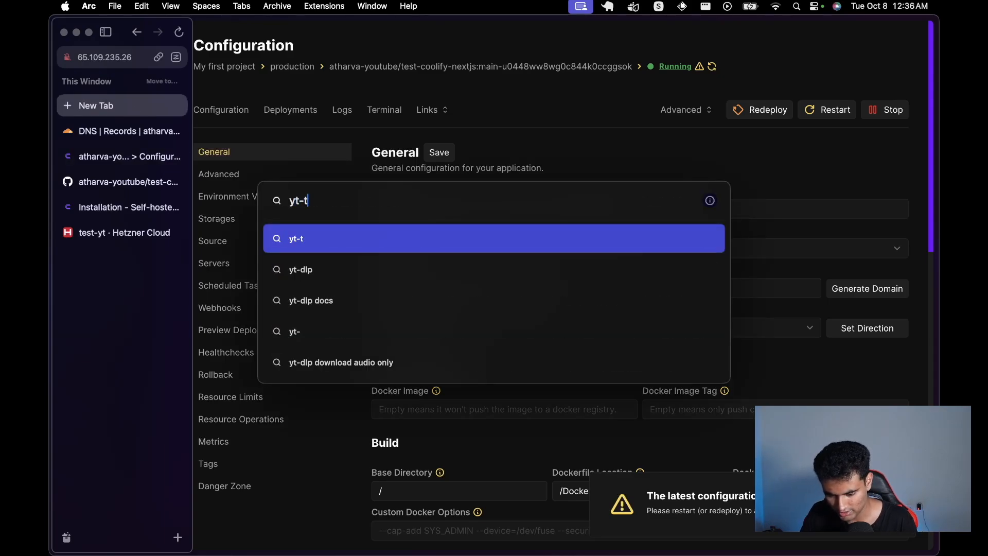
pyautogui.write('est-coolify')
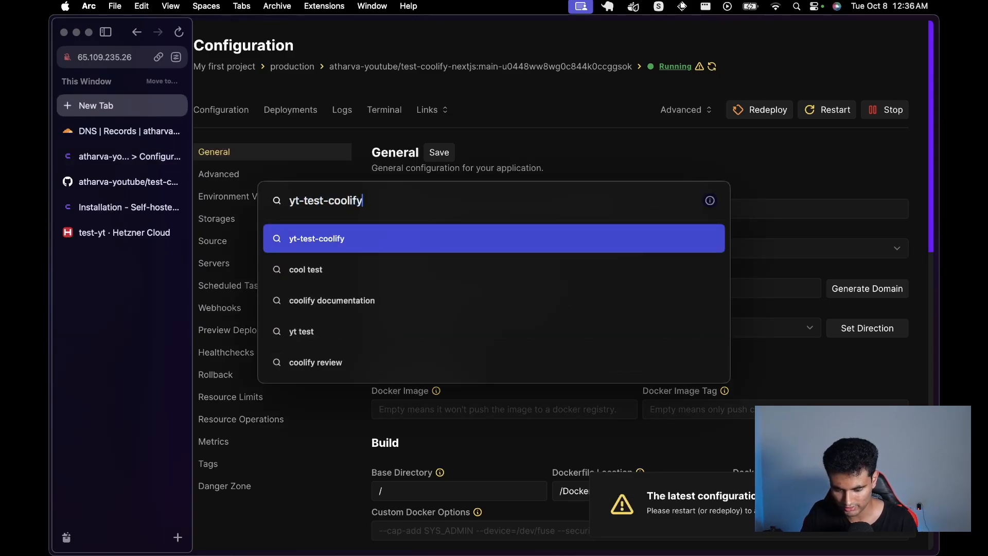
pyautogui.write('.atharva.co')
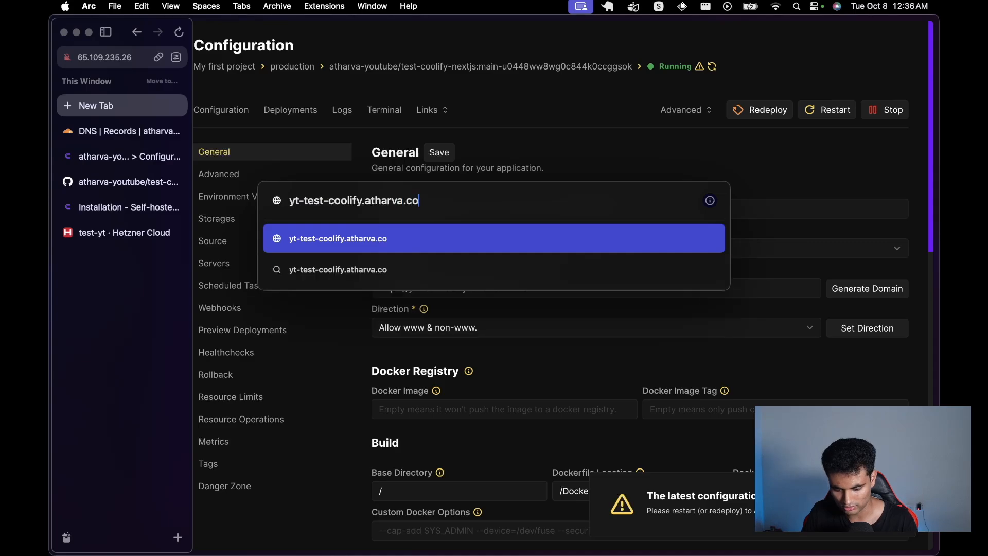
pyautogui.write('des')
pyautogui.press('Return')
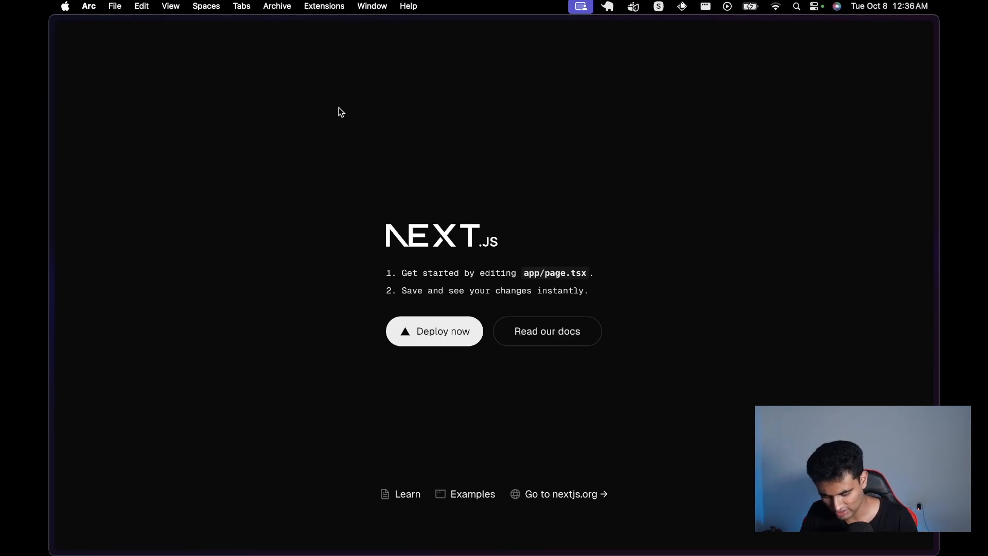
# Step: Open DevTools' Network panel and reload to capture the site's 18 requests
pyautogui.press('super+alt+i')
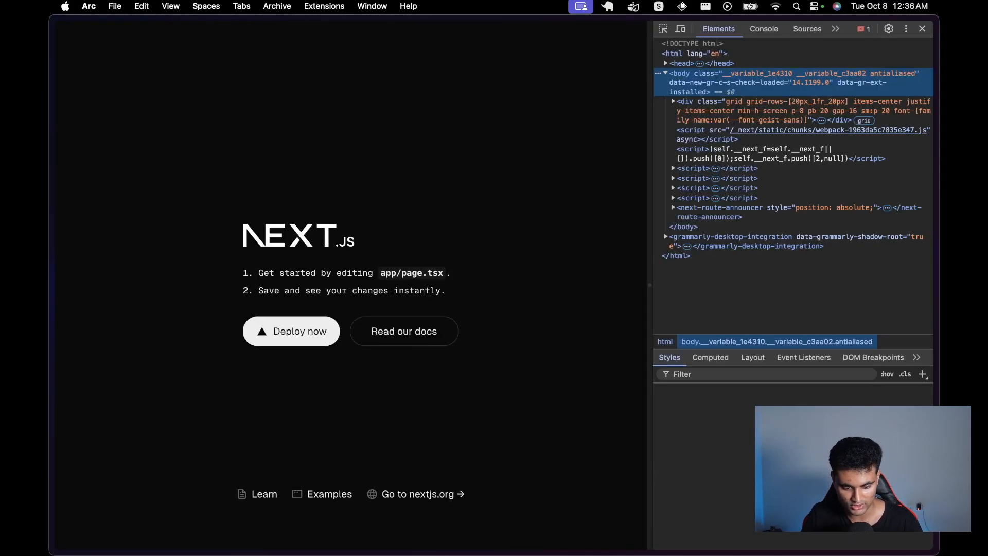
pyautogui.click(835, 29)
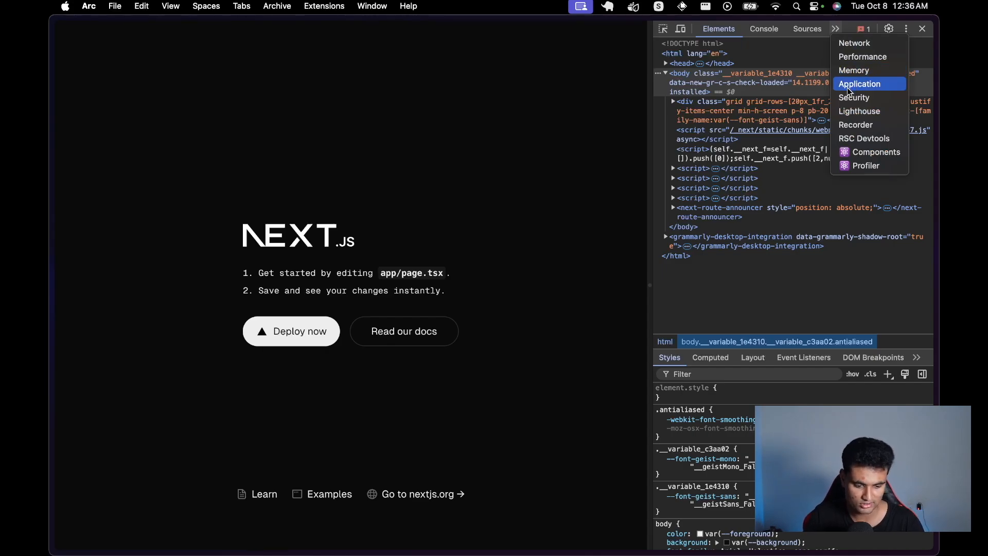
pyautogui.click(877, 48)
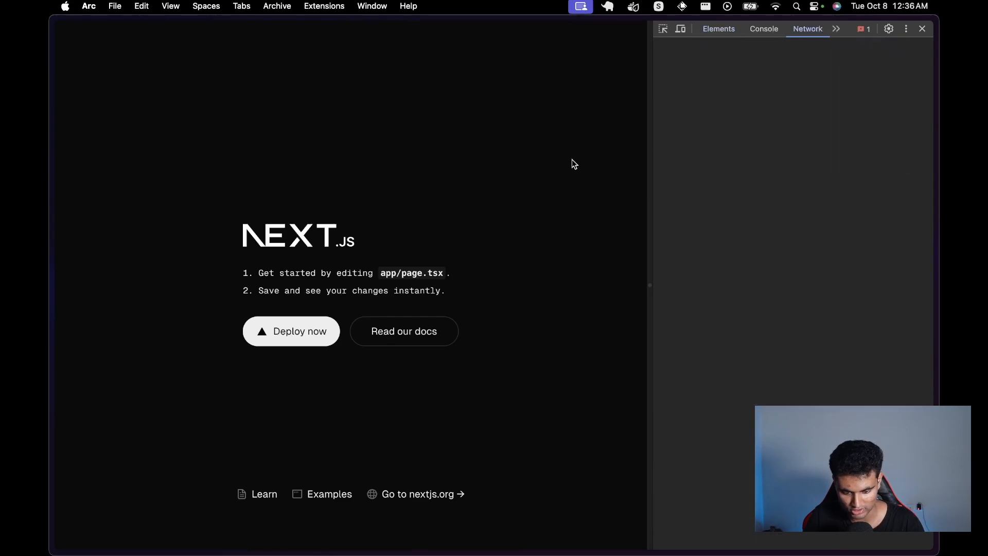
pyautogui.press('super+r')
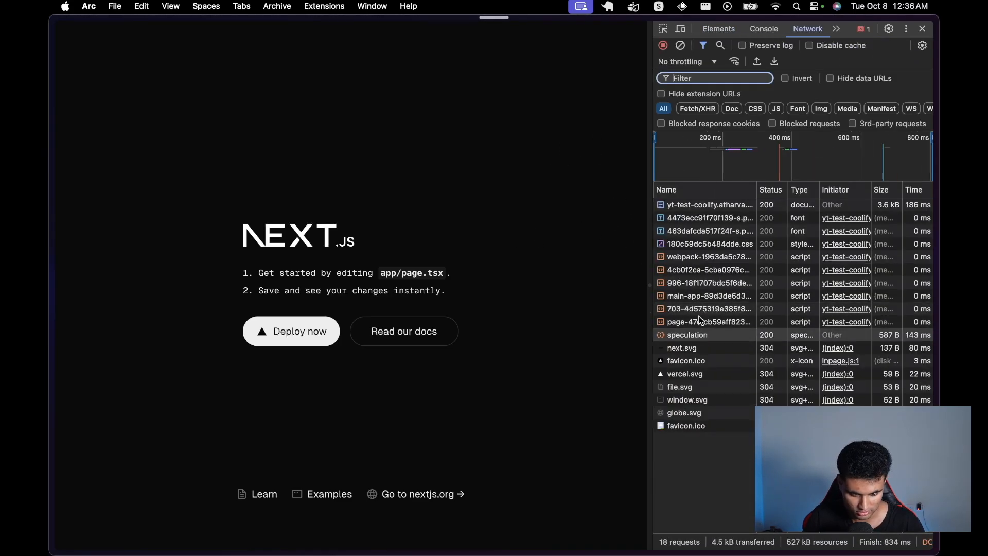
# Step: Inspect the font request, narrow the Initiator and Size columns, then close DevTools
pyautogui.click(890, 222)
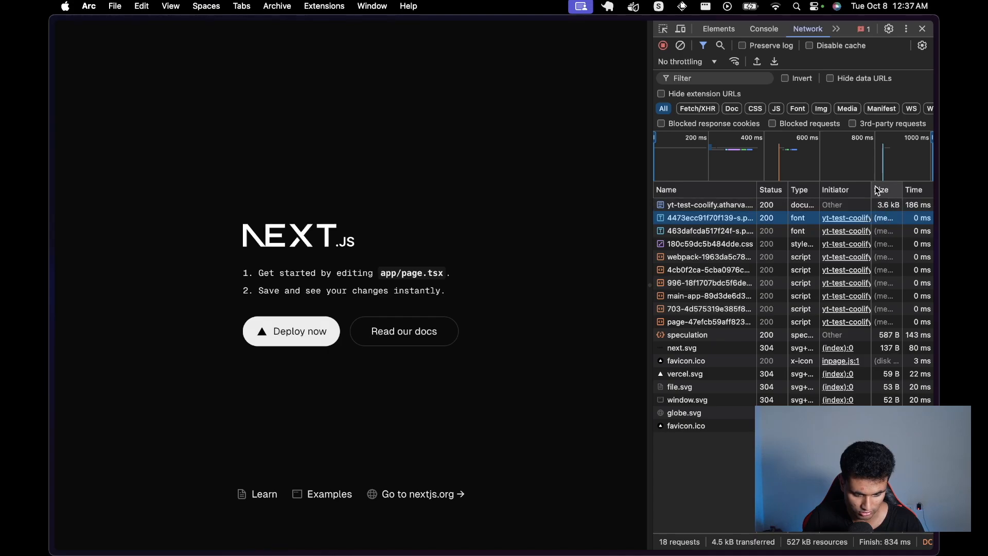
pyautogui.moveTo(871, 187); pyautogui.dragTo(907, 188)
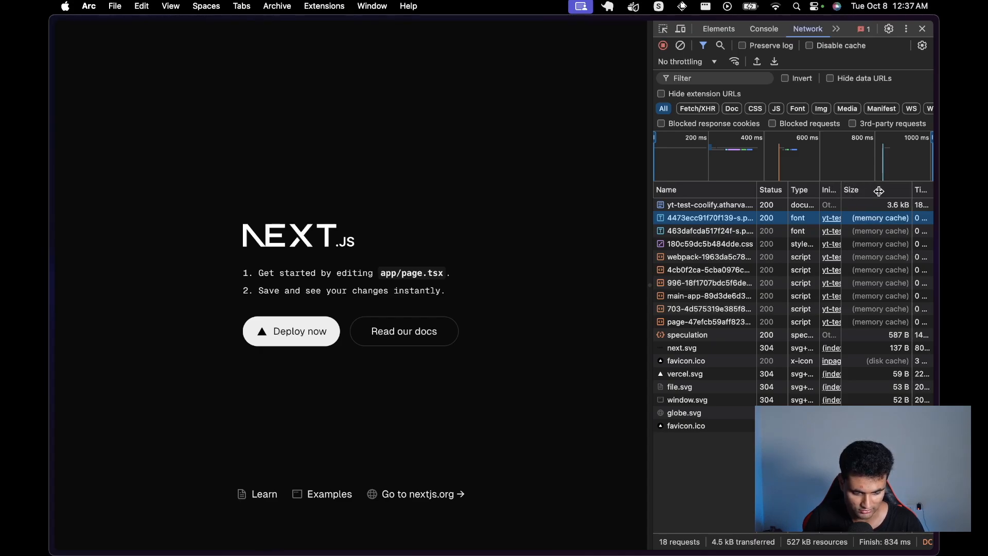
pyautogui.moveTo(915, 187); pyautogui.dragTo(859, 188)
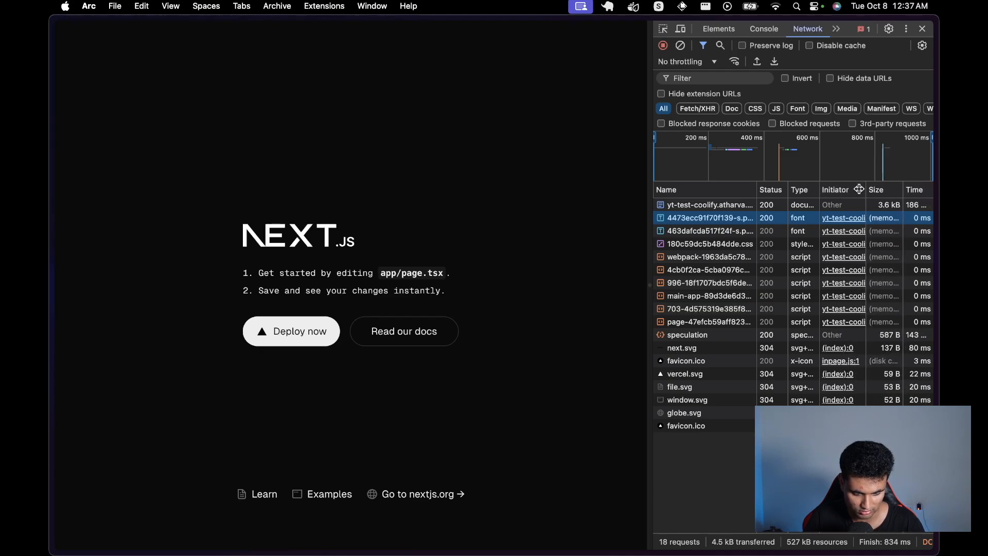
pyautogui.click(922, 29)
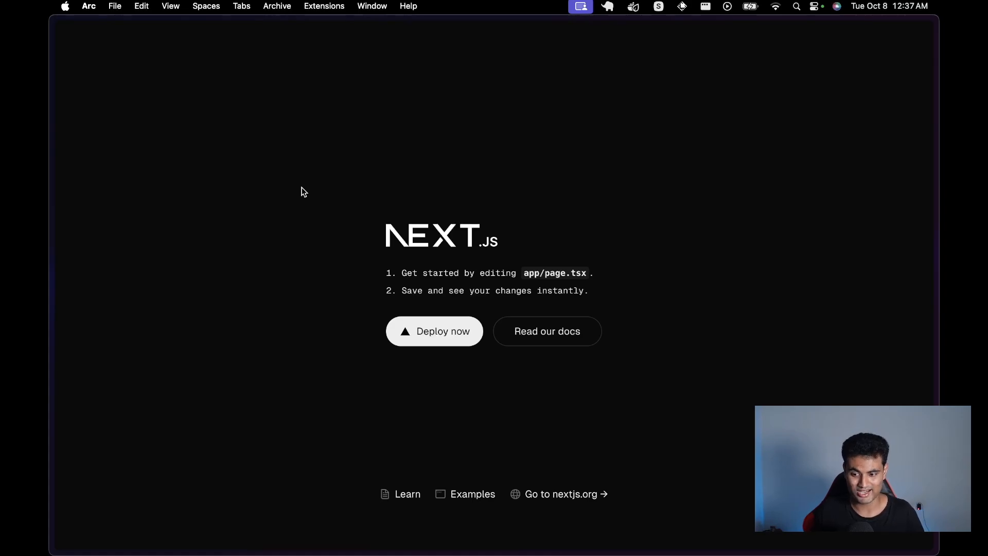
# Step: Return to test-coolify-nextjs Configuration and review its General, Build and Network sections
pyautogui.moveTo(51, 129)
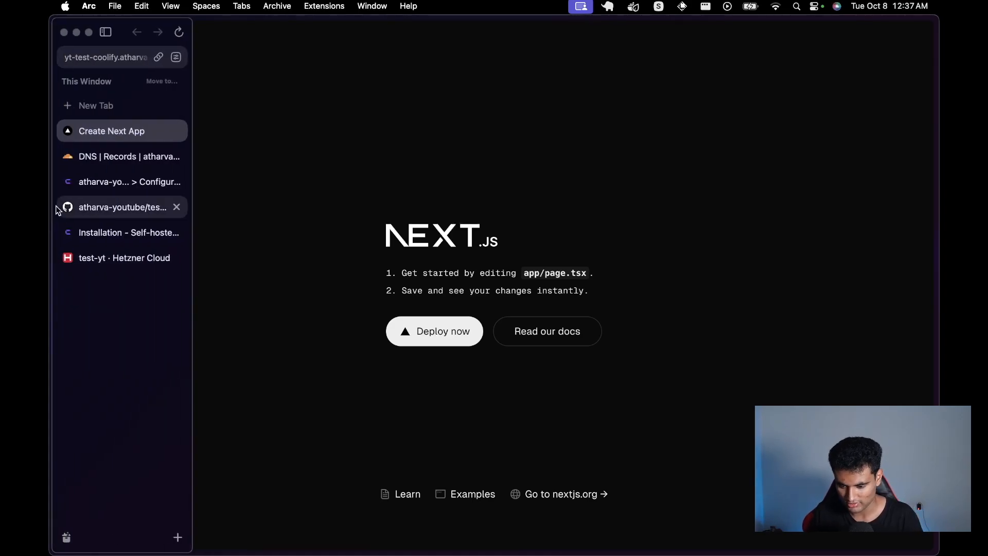
pyautogui.click(92, 175)
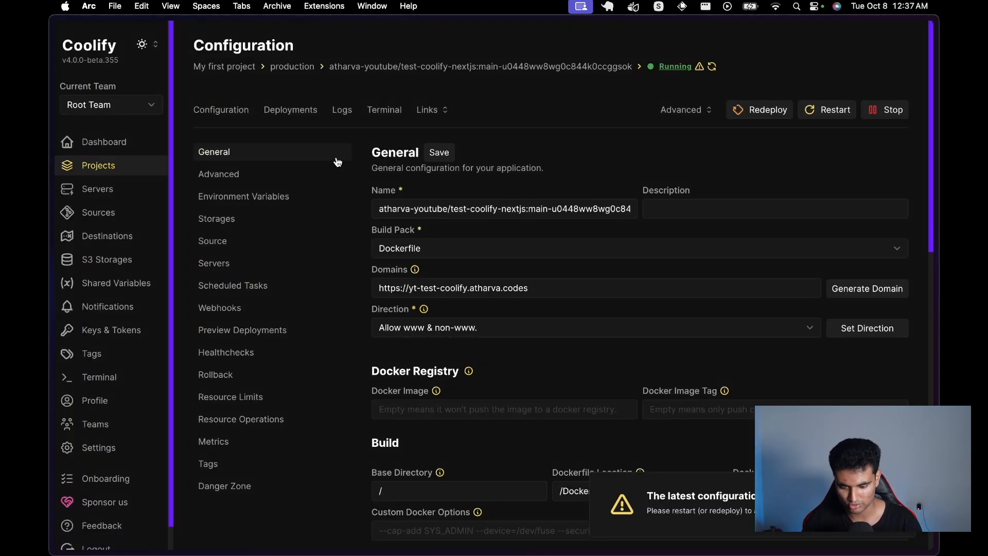
pyautogui.scroll(-2, 568, 240)
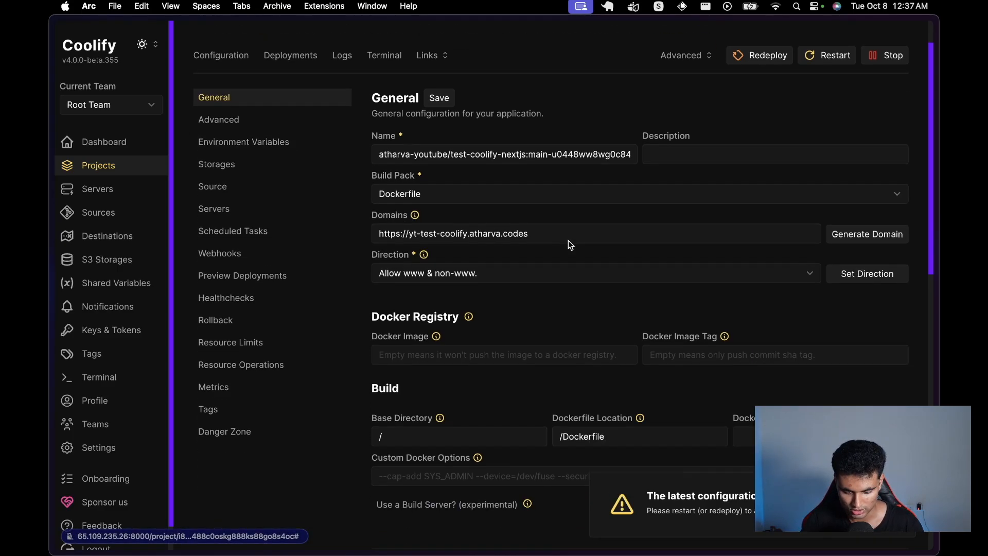
pyautogui.scroll(-1, 569, 229)
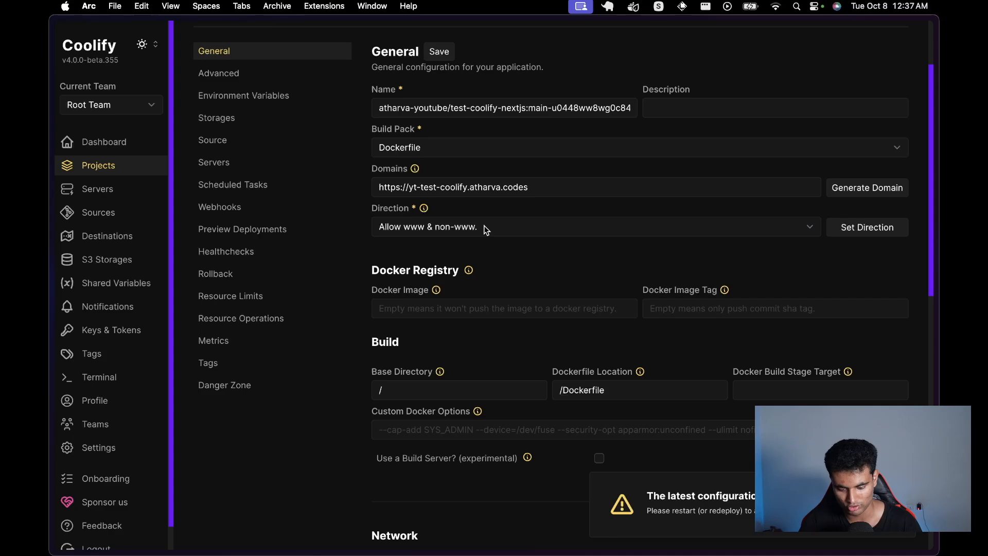
pyautogui.scroll(-5, 504, 291)
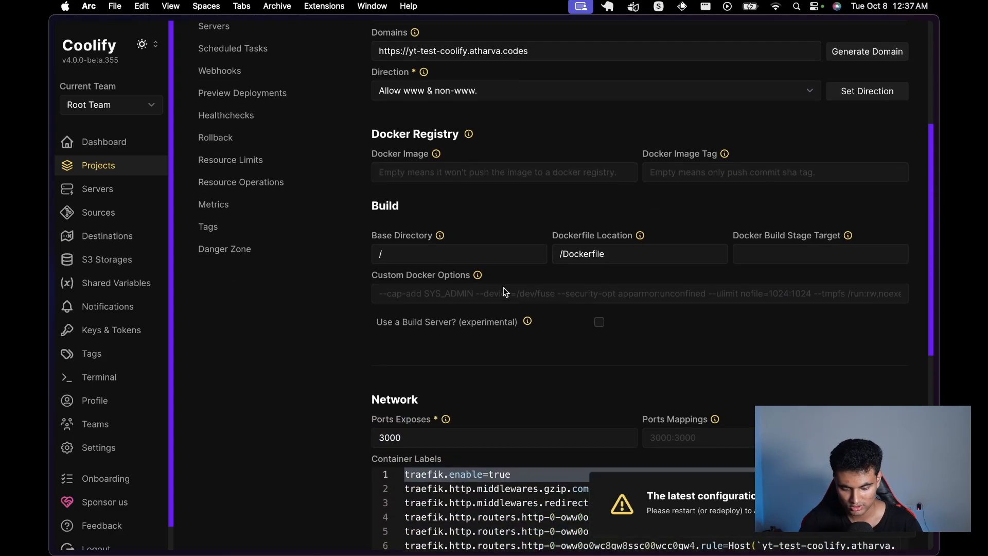
pyautogui.scroll(8, 591, 238)
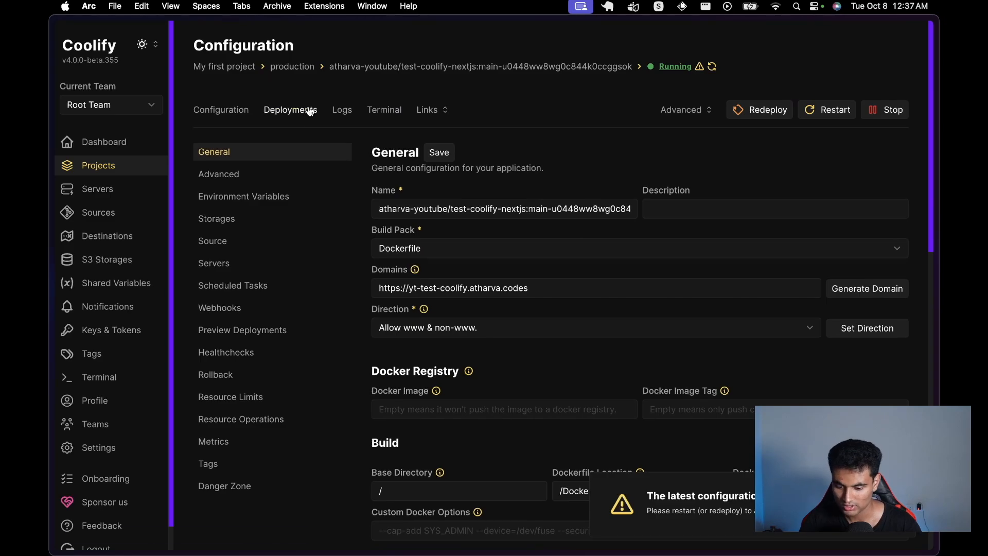
# Step: Check Deployments, connect a shell to the app's container, then go to the Terminal page
pyautogui.click(310, 111)
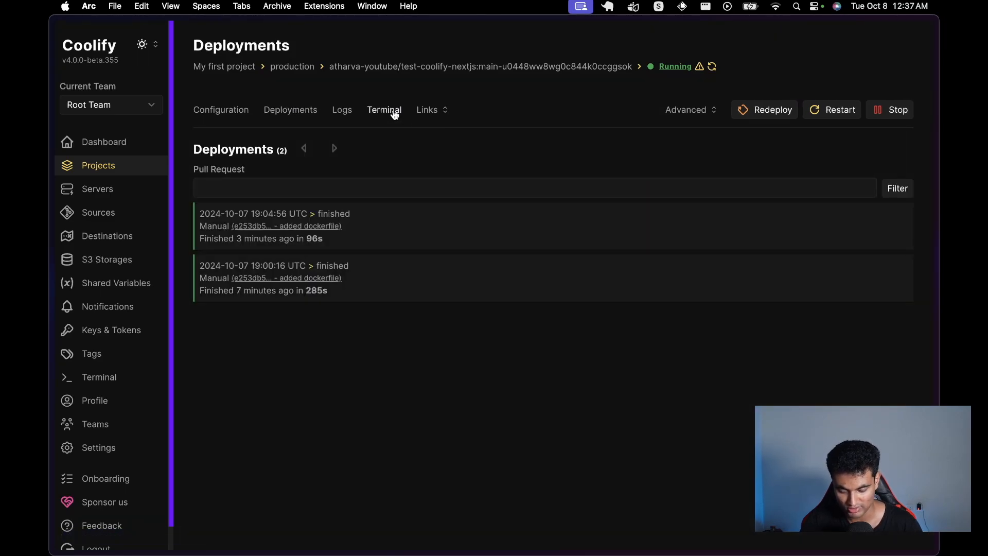
pyautogui.click(395, 114)
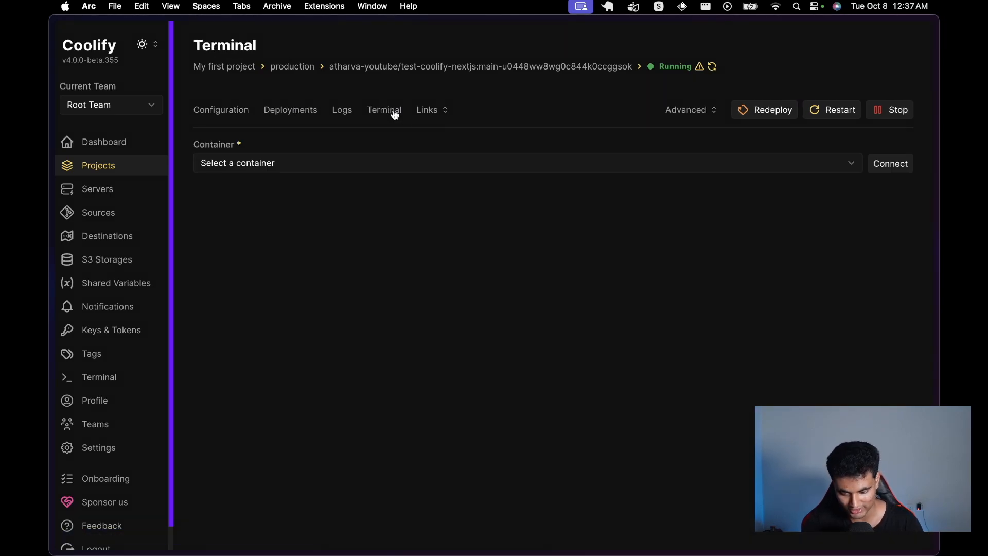
pyautogui.click(316, 171)
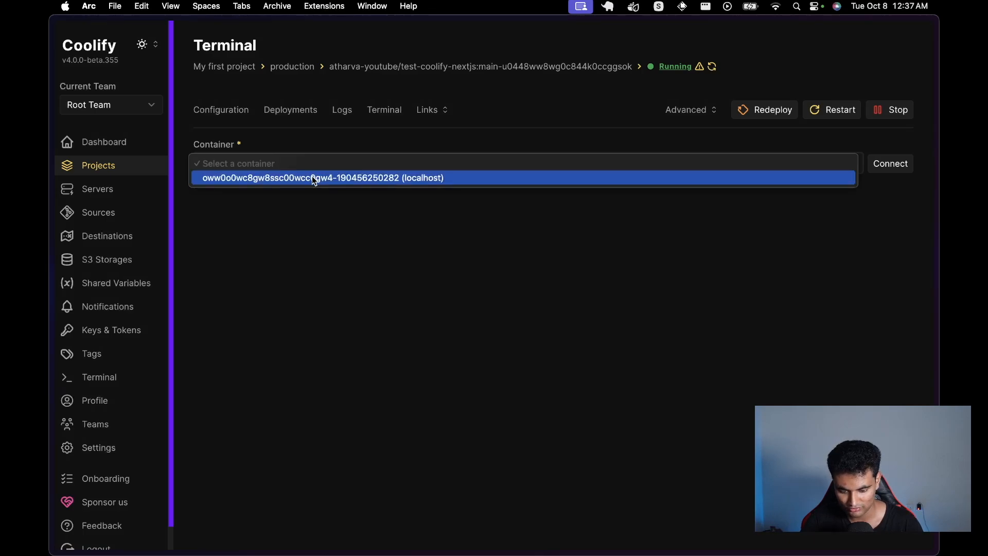
pyautogui.click(312, 176)
pyautogui.click(901, 169)
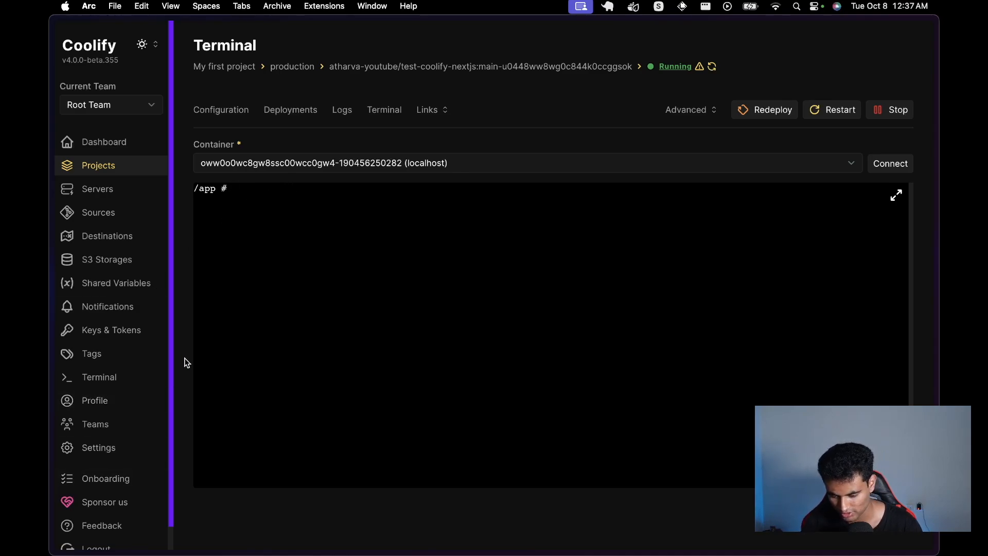
pyautogui.click(108, 383)
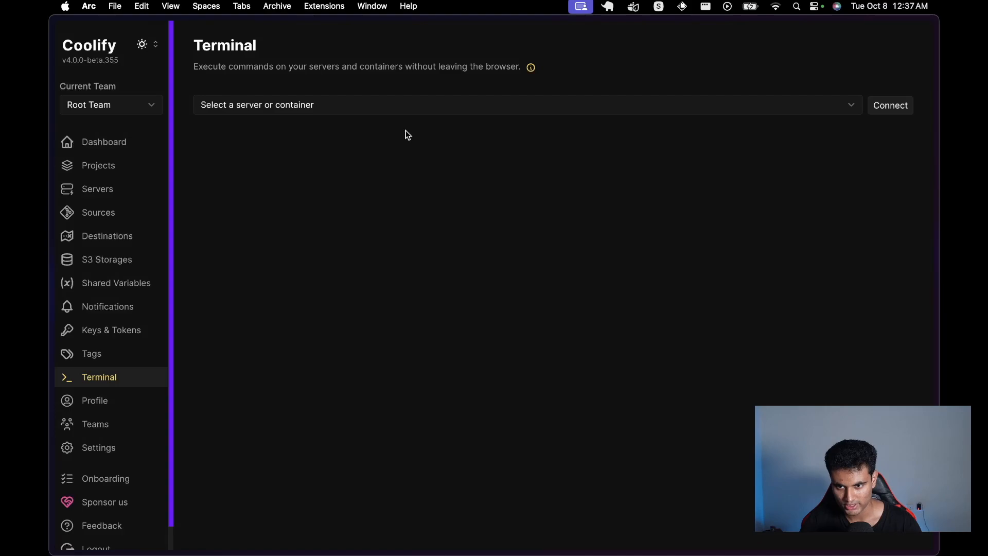
# Step: Connect a root shell to the localhost server, then return to the Dashboard
pyautogui.click(406, 102)
pyautogui.click(375, 123)
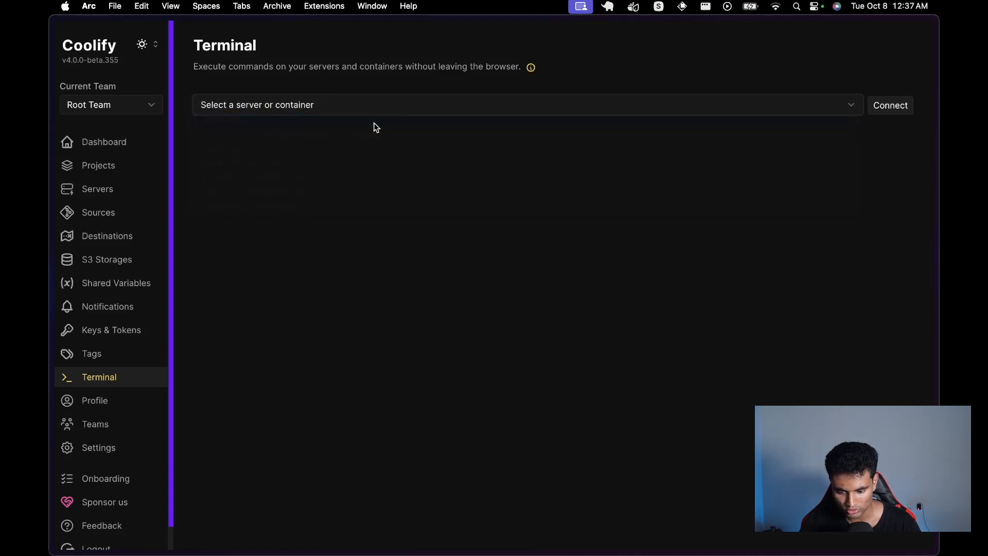
pyautogui.click(892, 106)
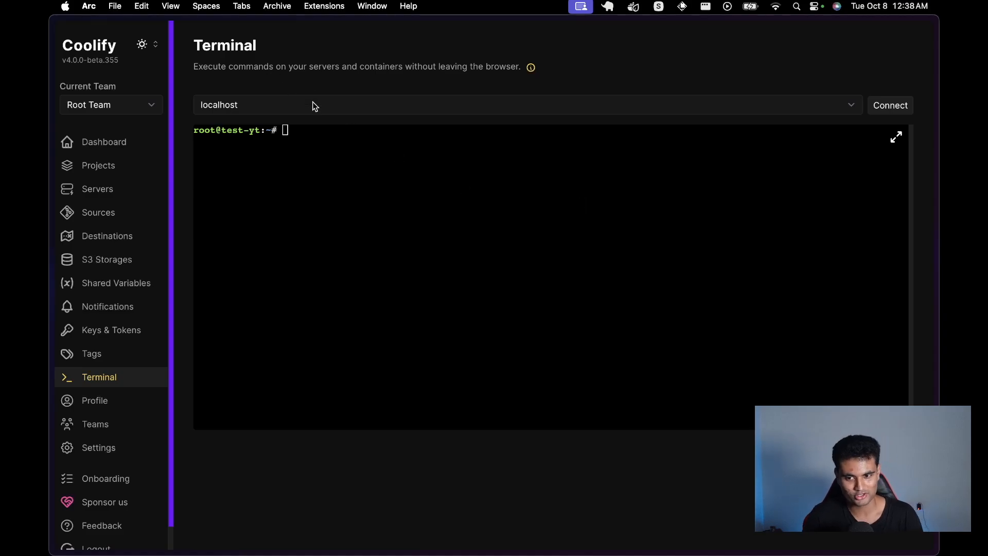
pyautogui.click(124, 148)
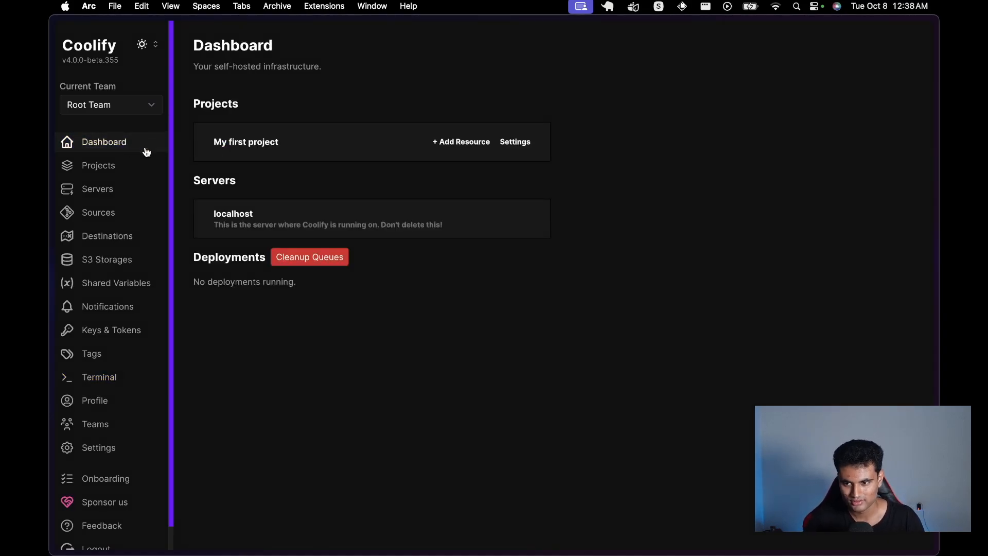
# Step: Open the Next.js resource in My first project and view its Advanced and Webhooks settings
pyautogui.click(275, 135)
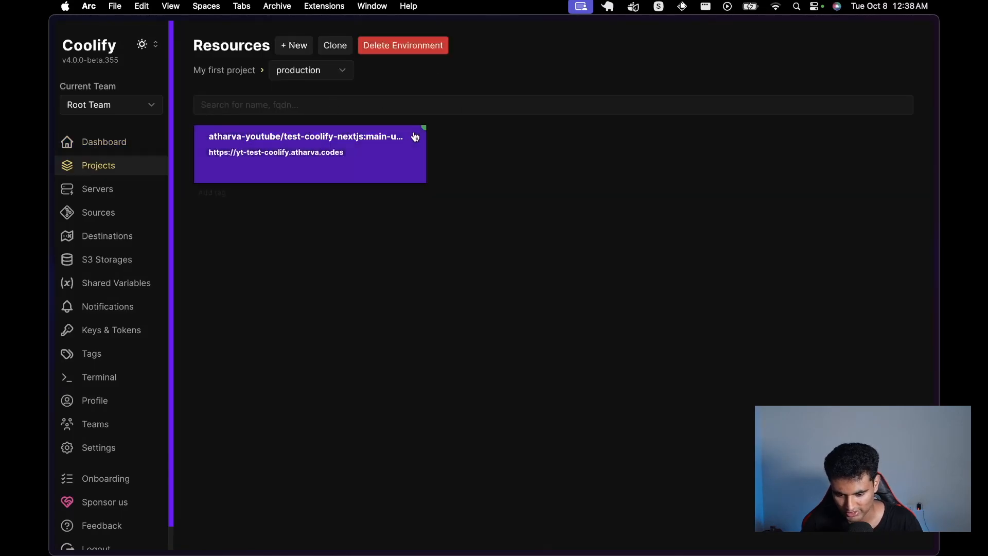
pyautogui.click(315, 155)
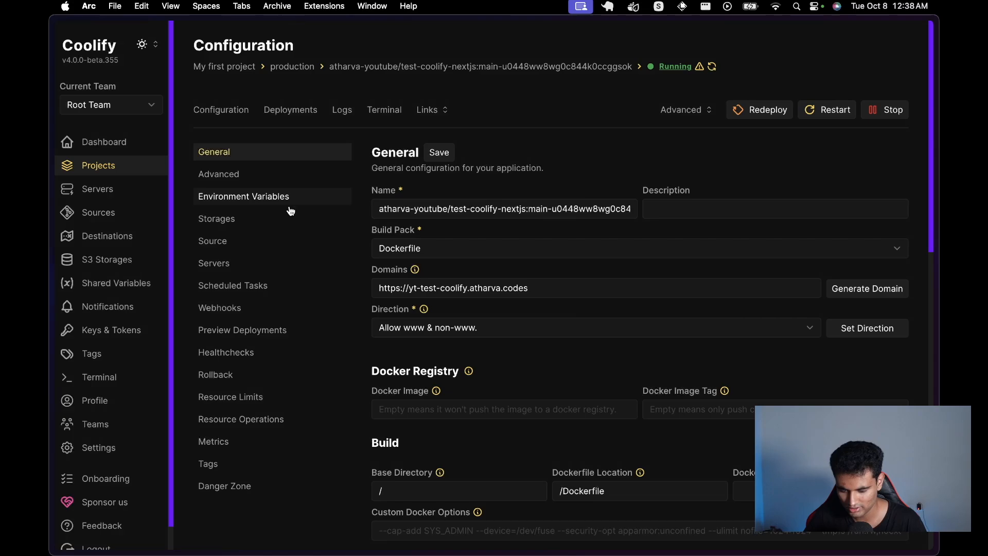
pyautogui.click(280, 180)
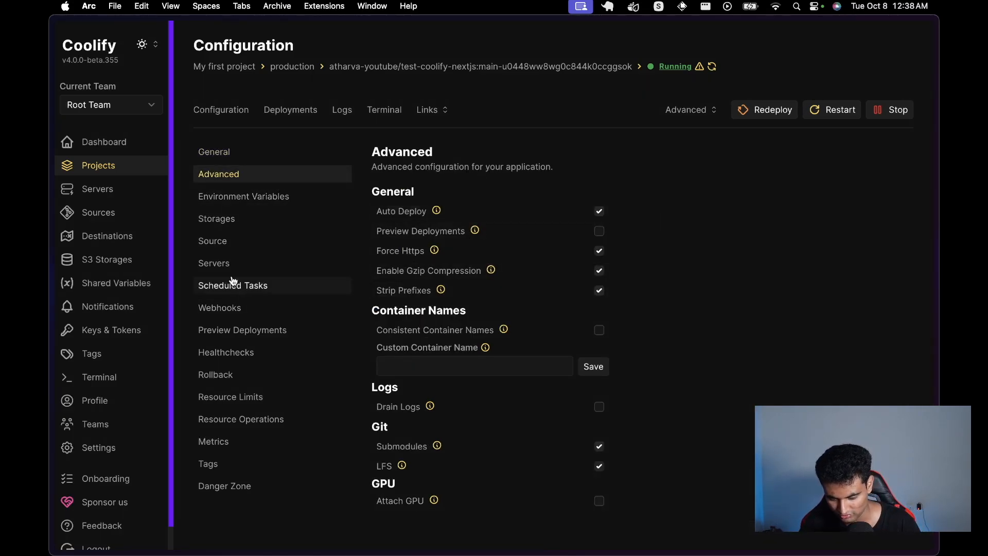
pyautogui.click(249, 307)
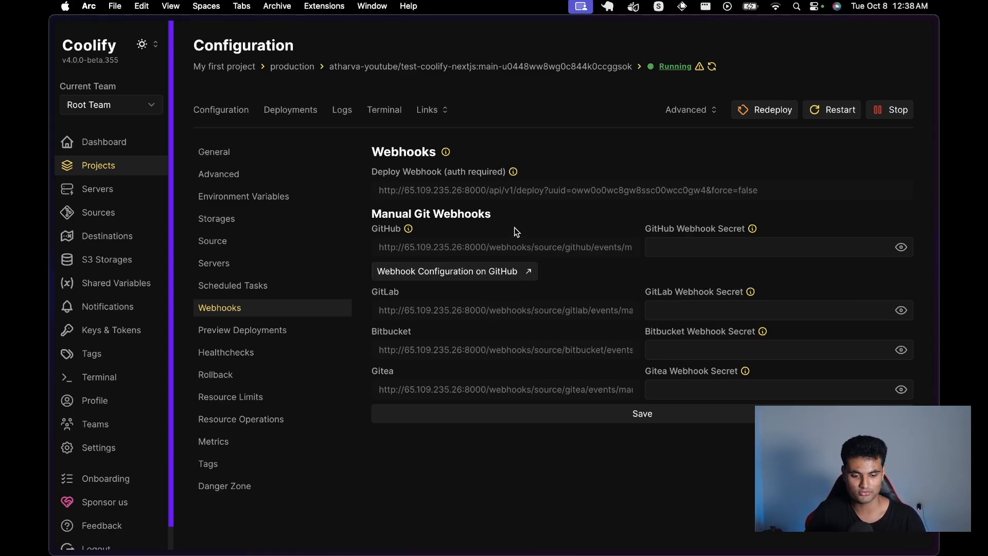
# Step: Browse the app's Servers, Source, Scheduled Tasks, Healthcheck, Rollback, Resource Operations and Metrics sections
pyautogui.click(242, 265)
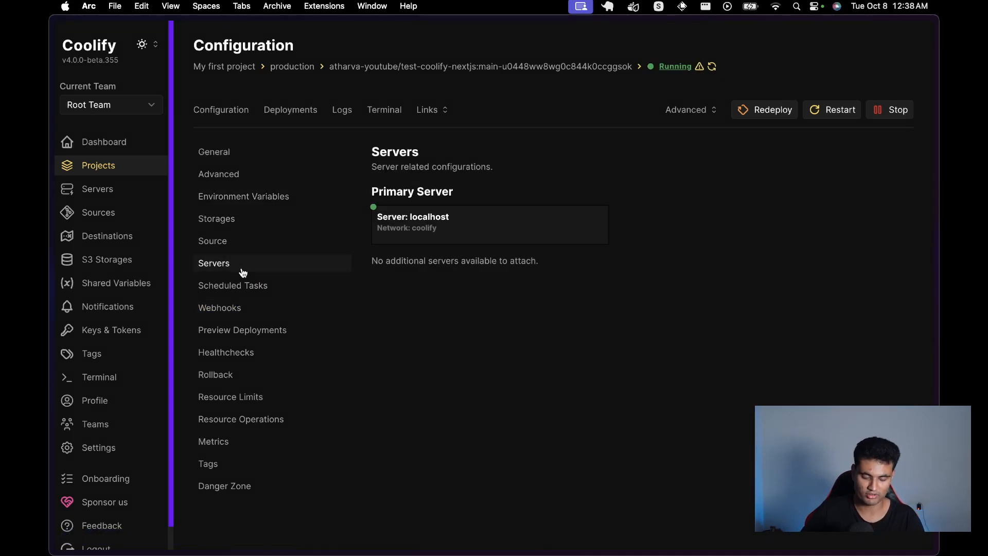
pyautogui.click(245, 250)
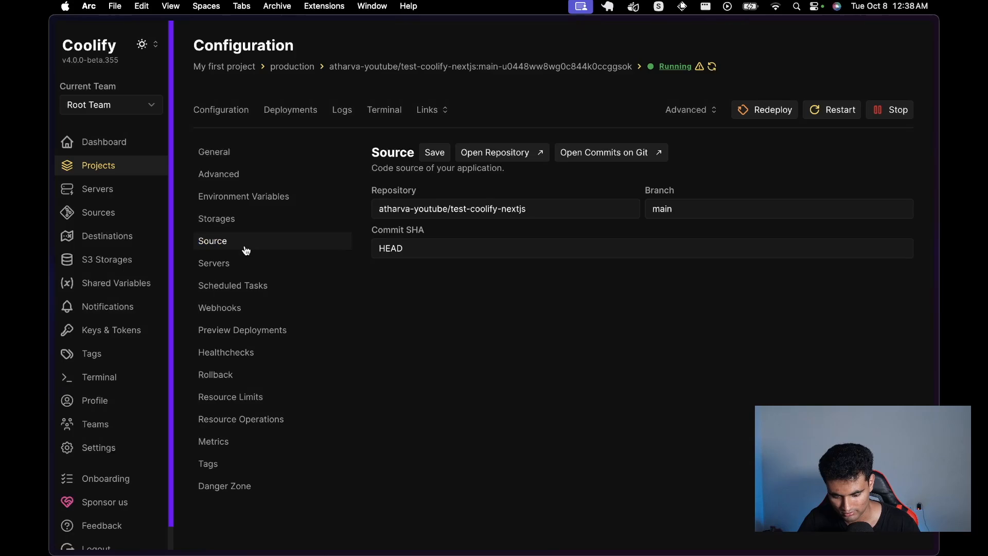
pyautogui.click(224, 293)
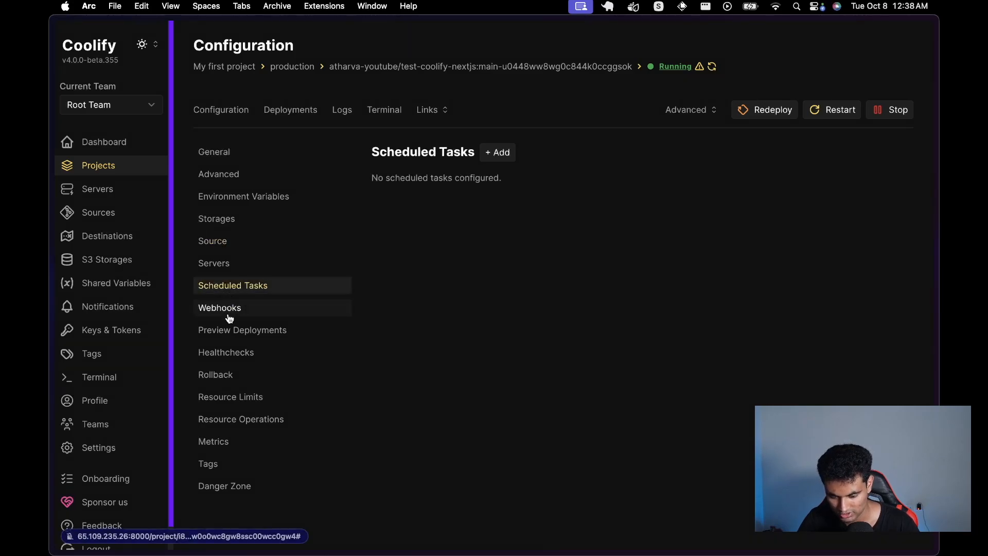
pyautogui.click(230, 314)
pyautogui.click(227, 356)
pyautogui.click(223, 379)
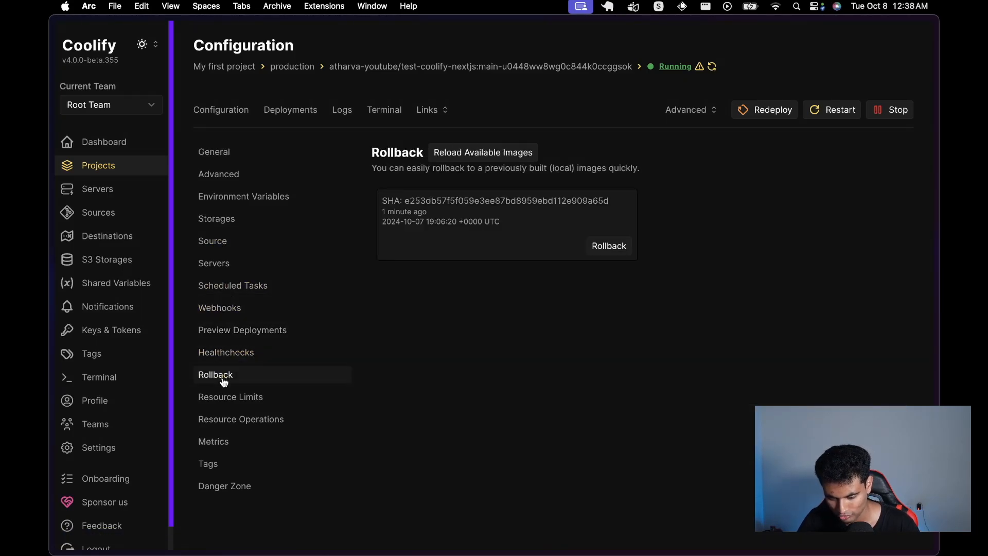
pyautogui.click(250, 354)
pyautogui.click(244, 423)
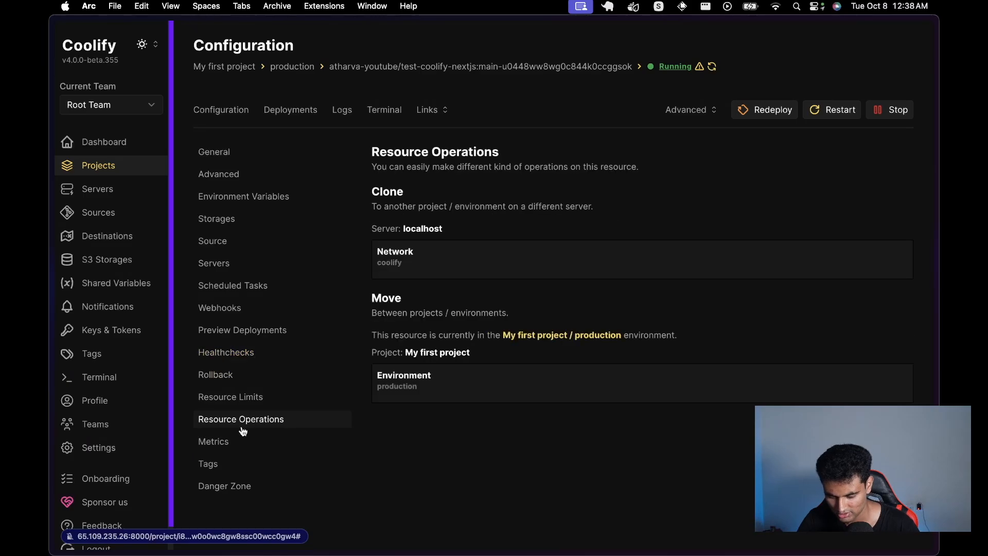
pyautogui.click(242, 441)
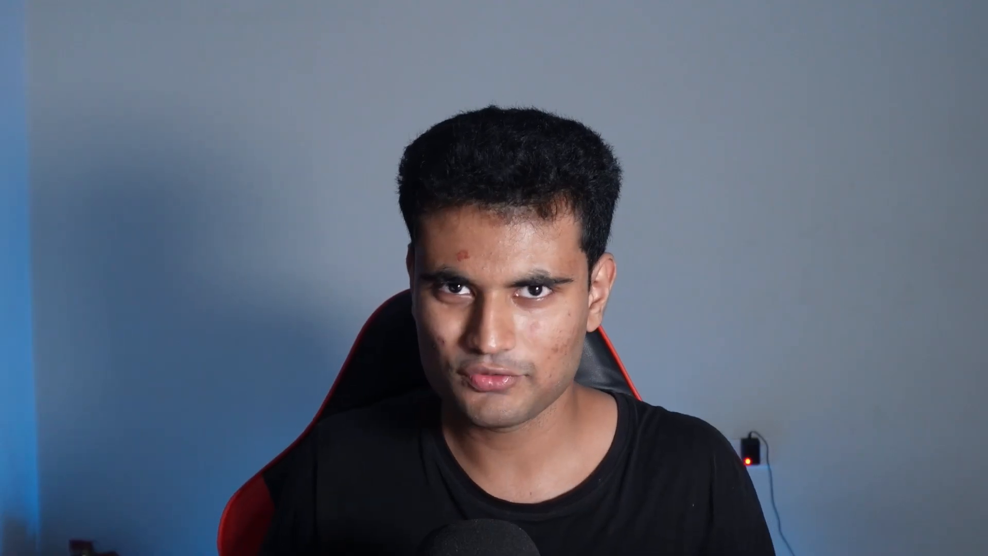